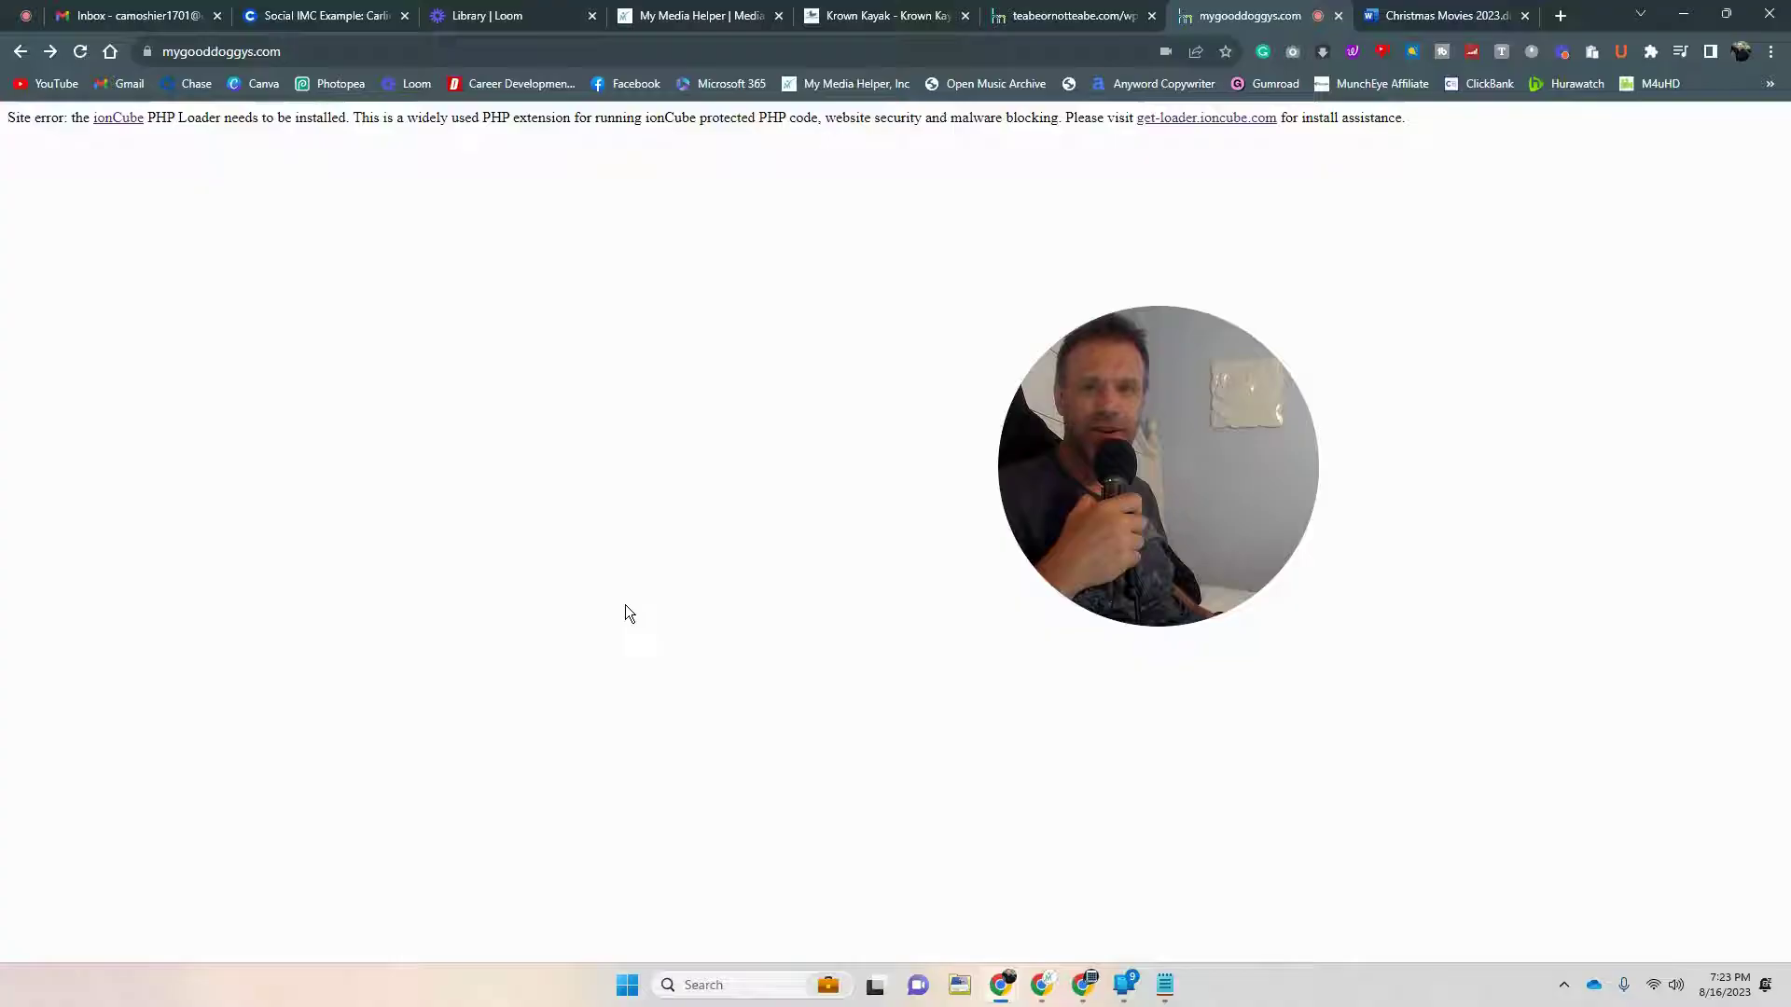
Step: Open the ionCube link from the mygooddoggys.com error message in a new tab
right_click(115, 119)
click(168, 139)
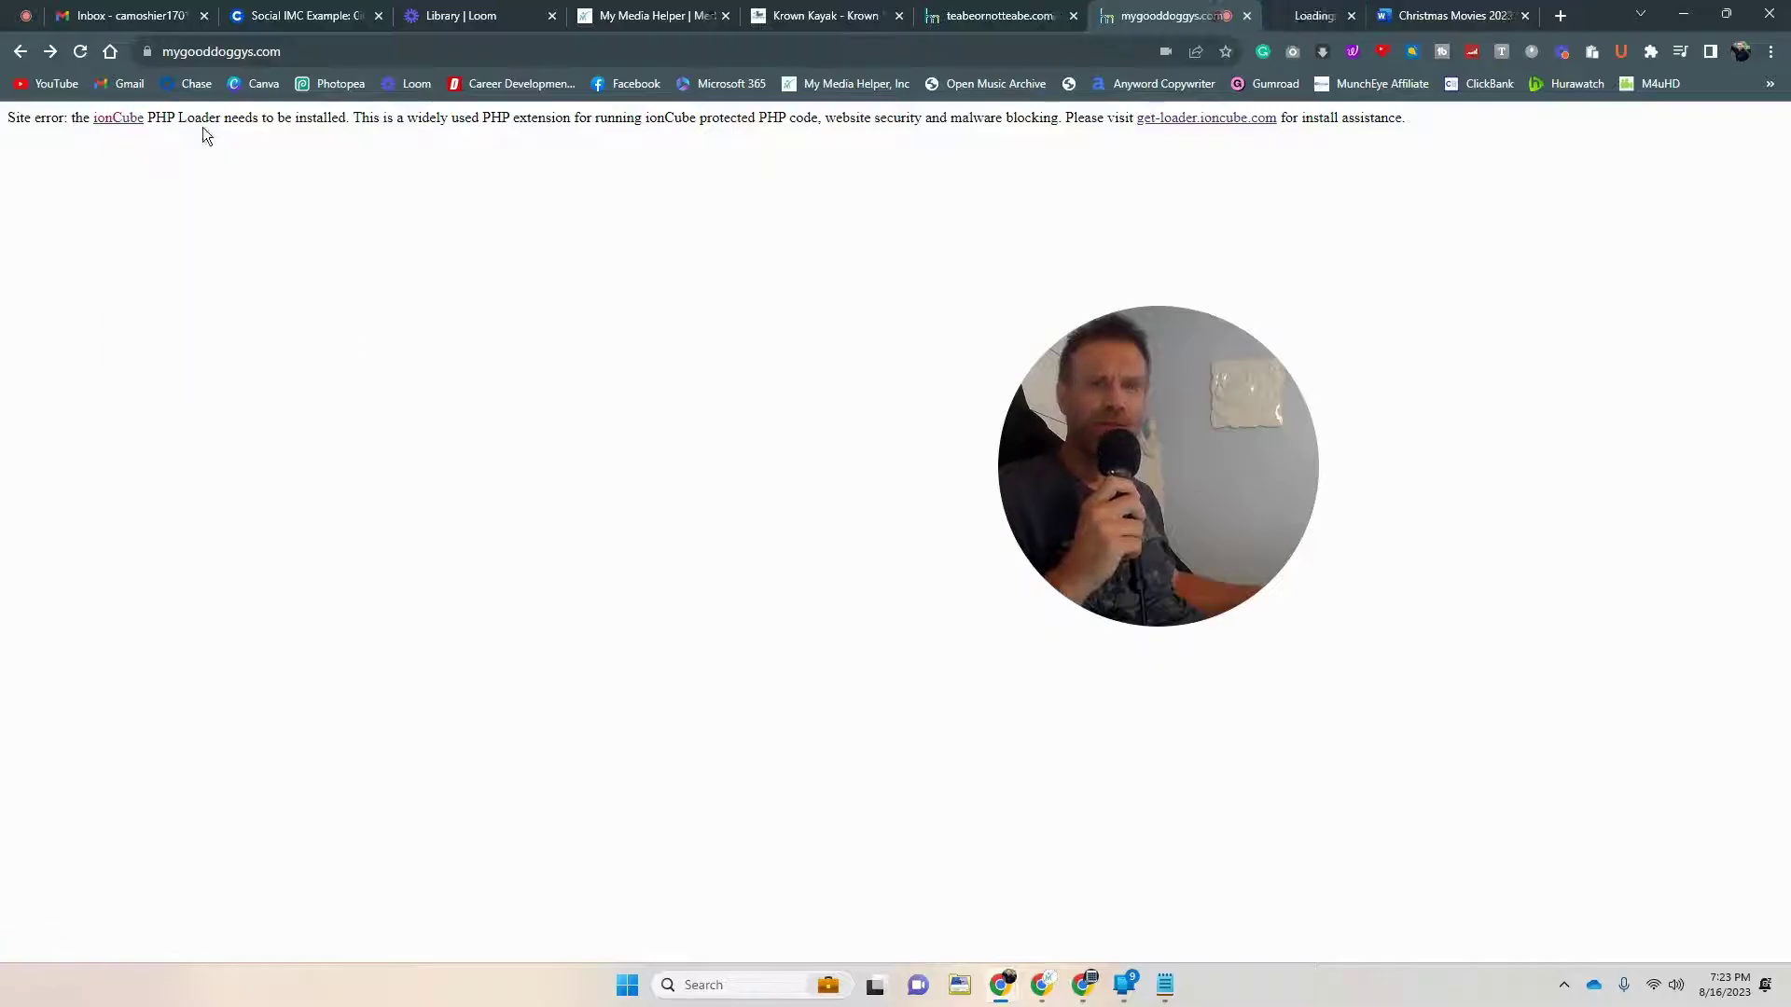
Step: Check the ionCube, My Media Helper and Krown Kayak tabs, ending on teabeornotteabe.com wp-admin
click(1293, 21)
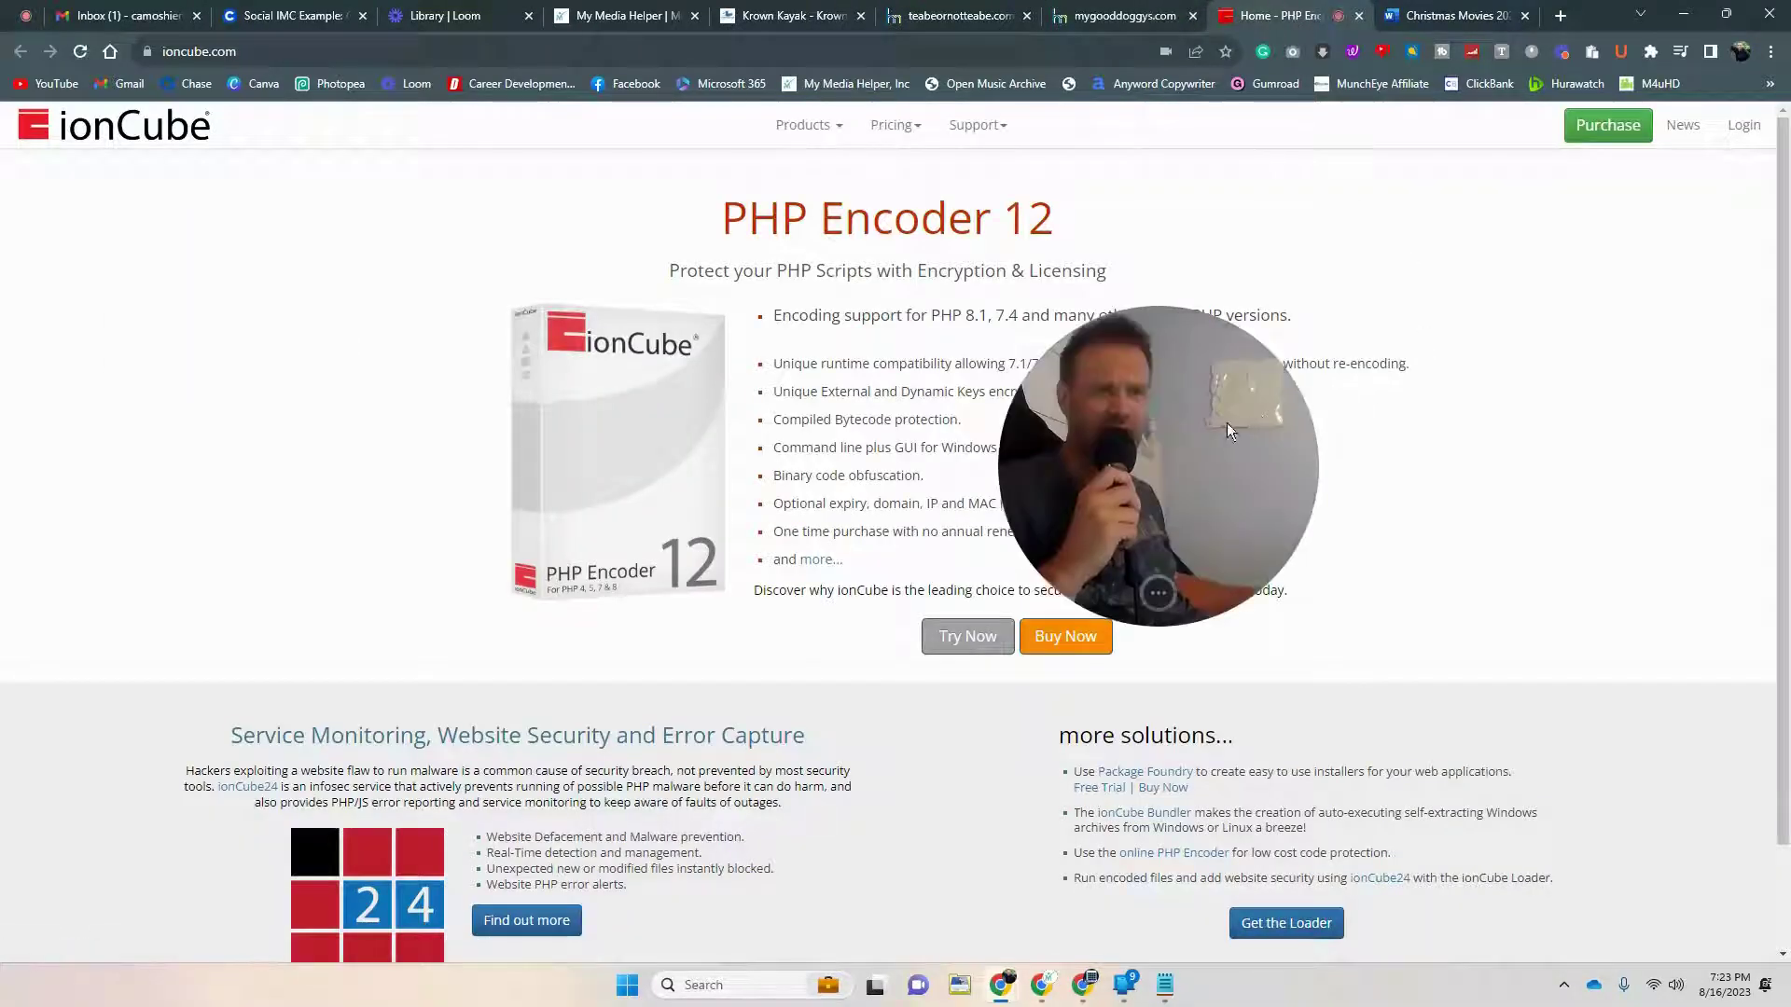
drag(1228, 422, 1458, 379)
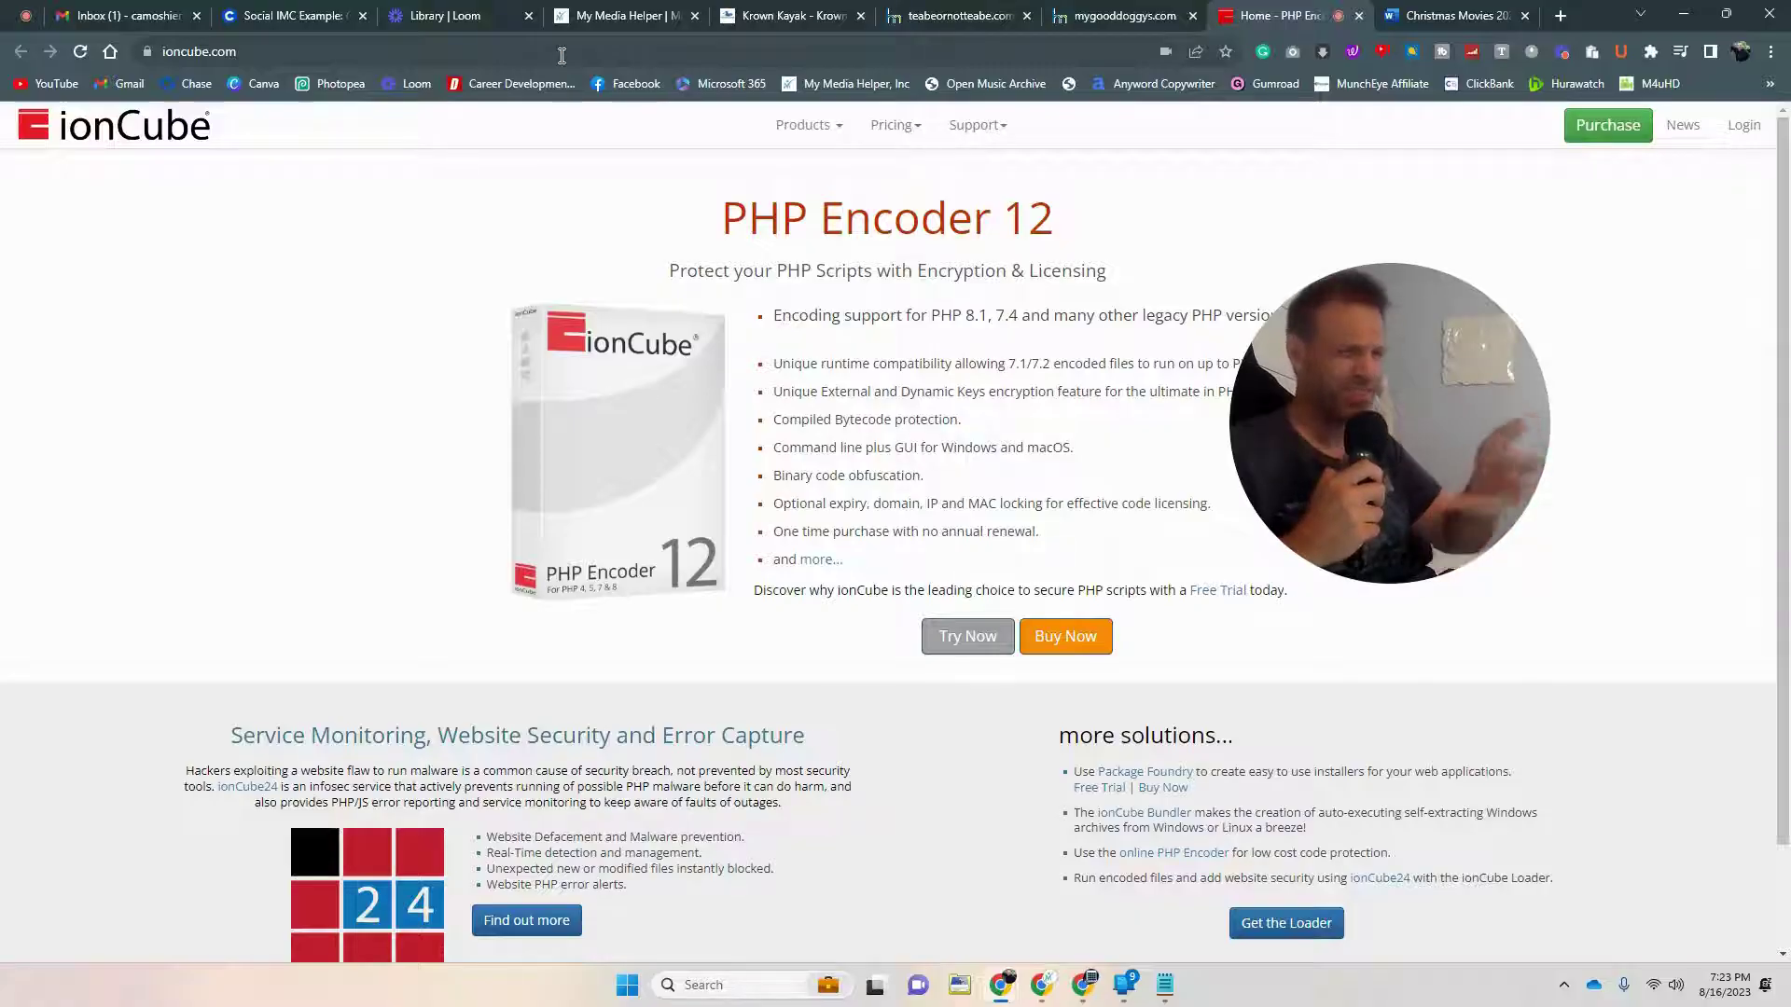
click(616, 16)
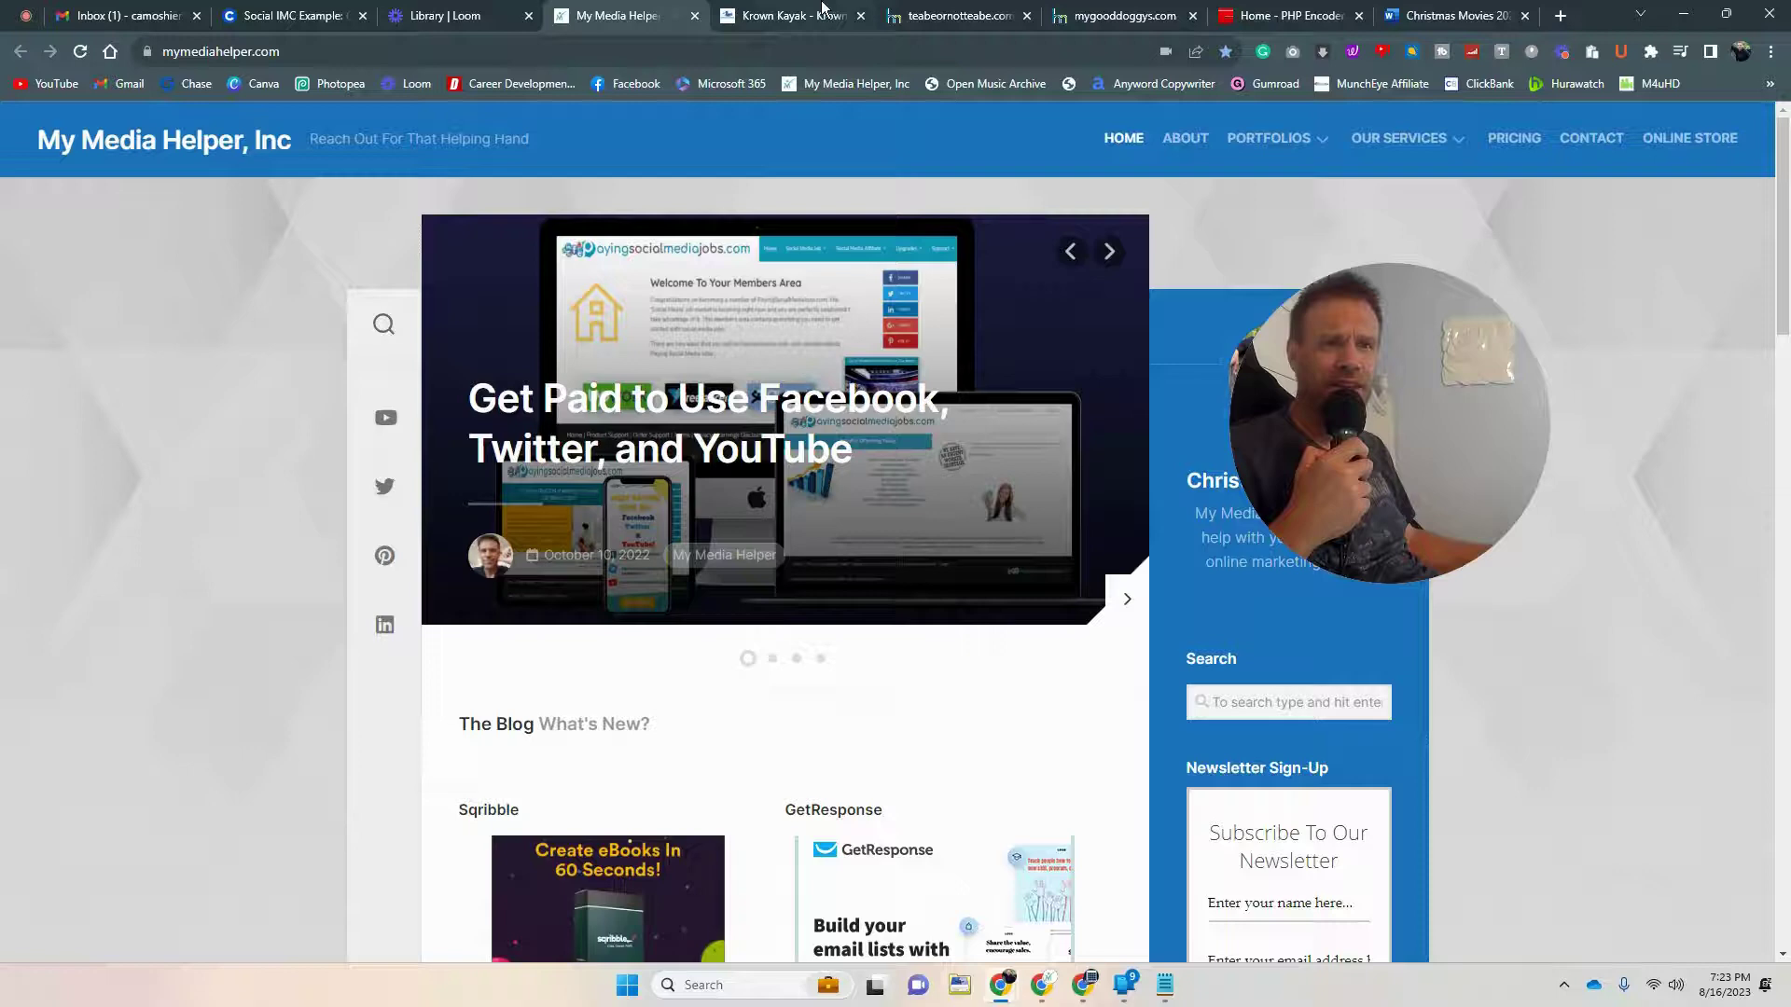
click(796, 25)
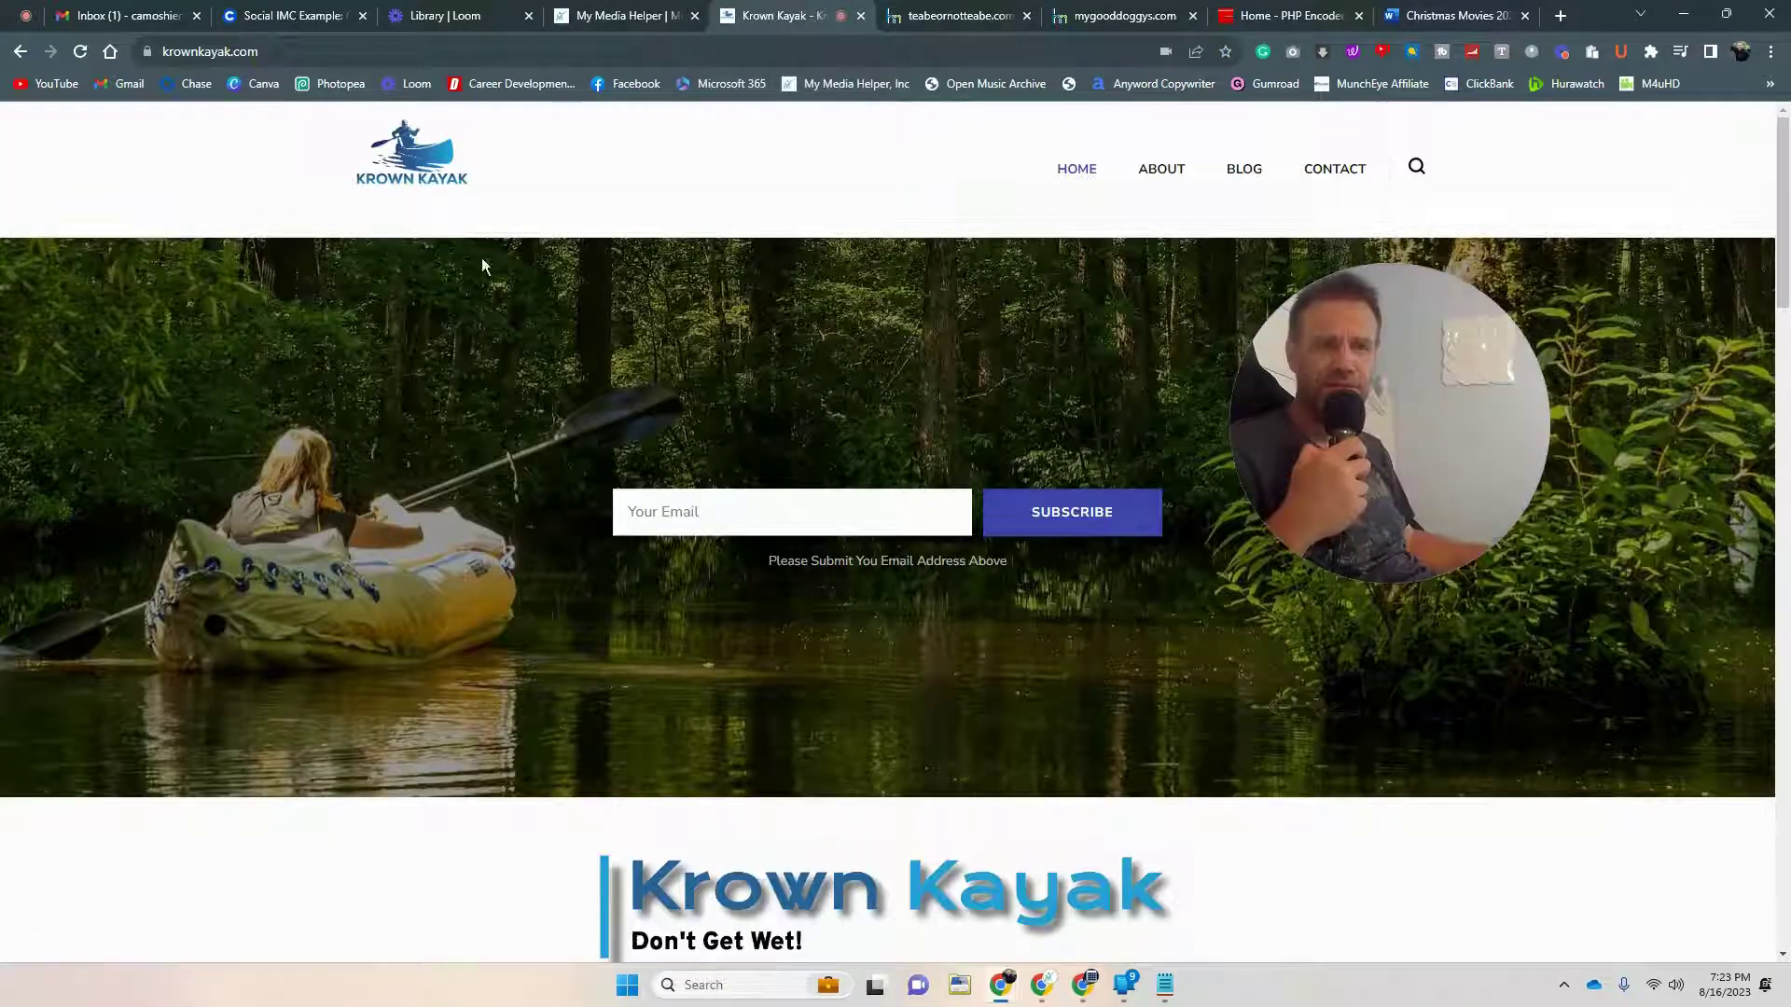
click(949, 15)
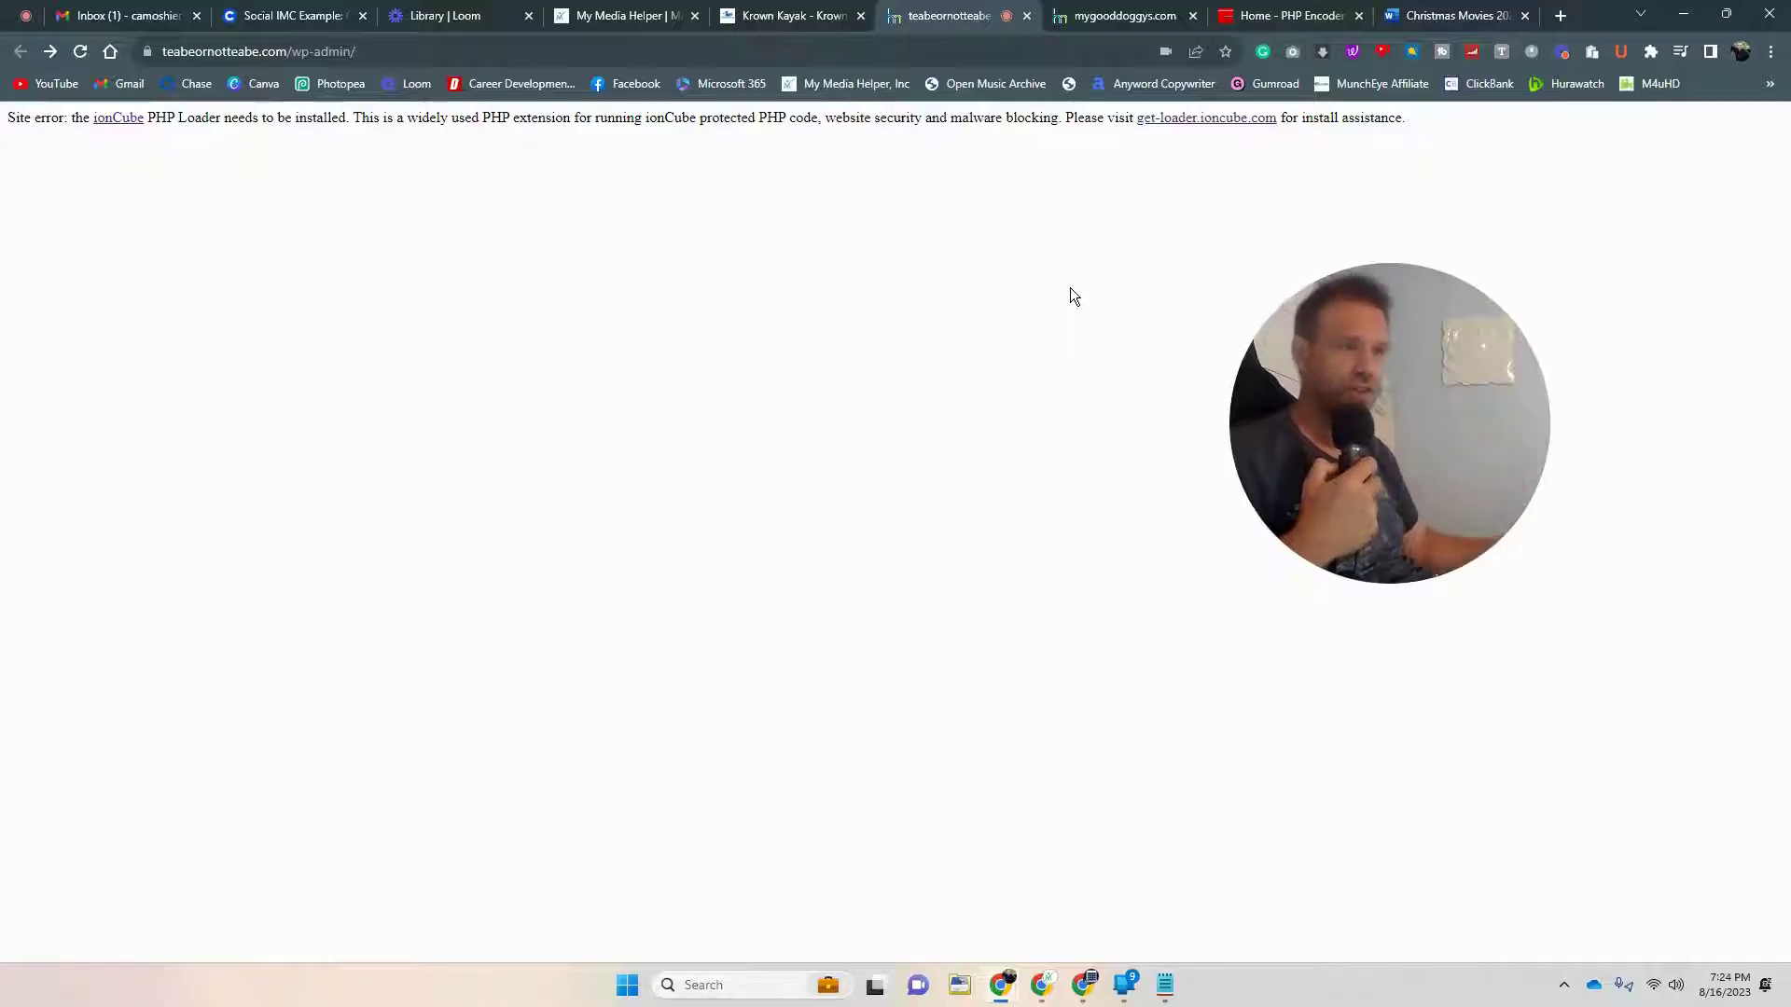
Step: Search Google for hostmonster in a new tab and open the HostMonster homepage
click(1564, 26)
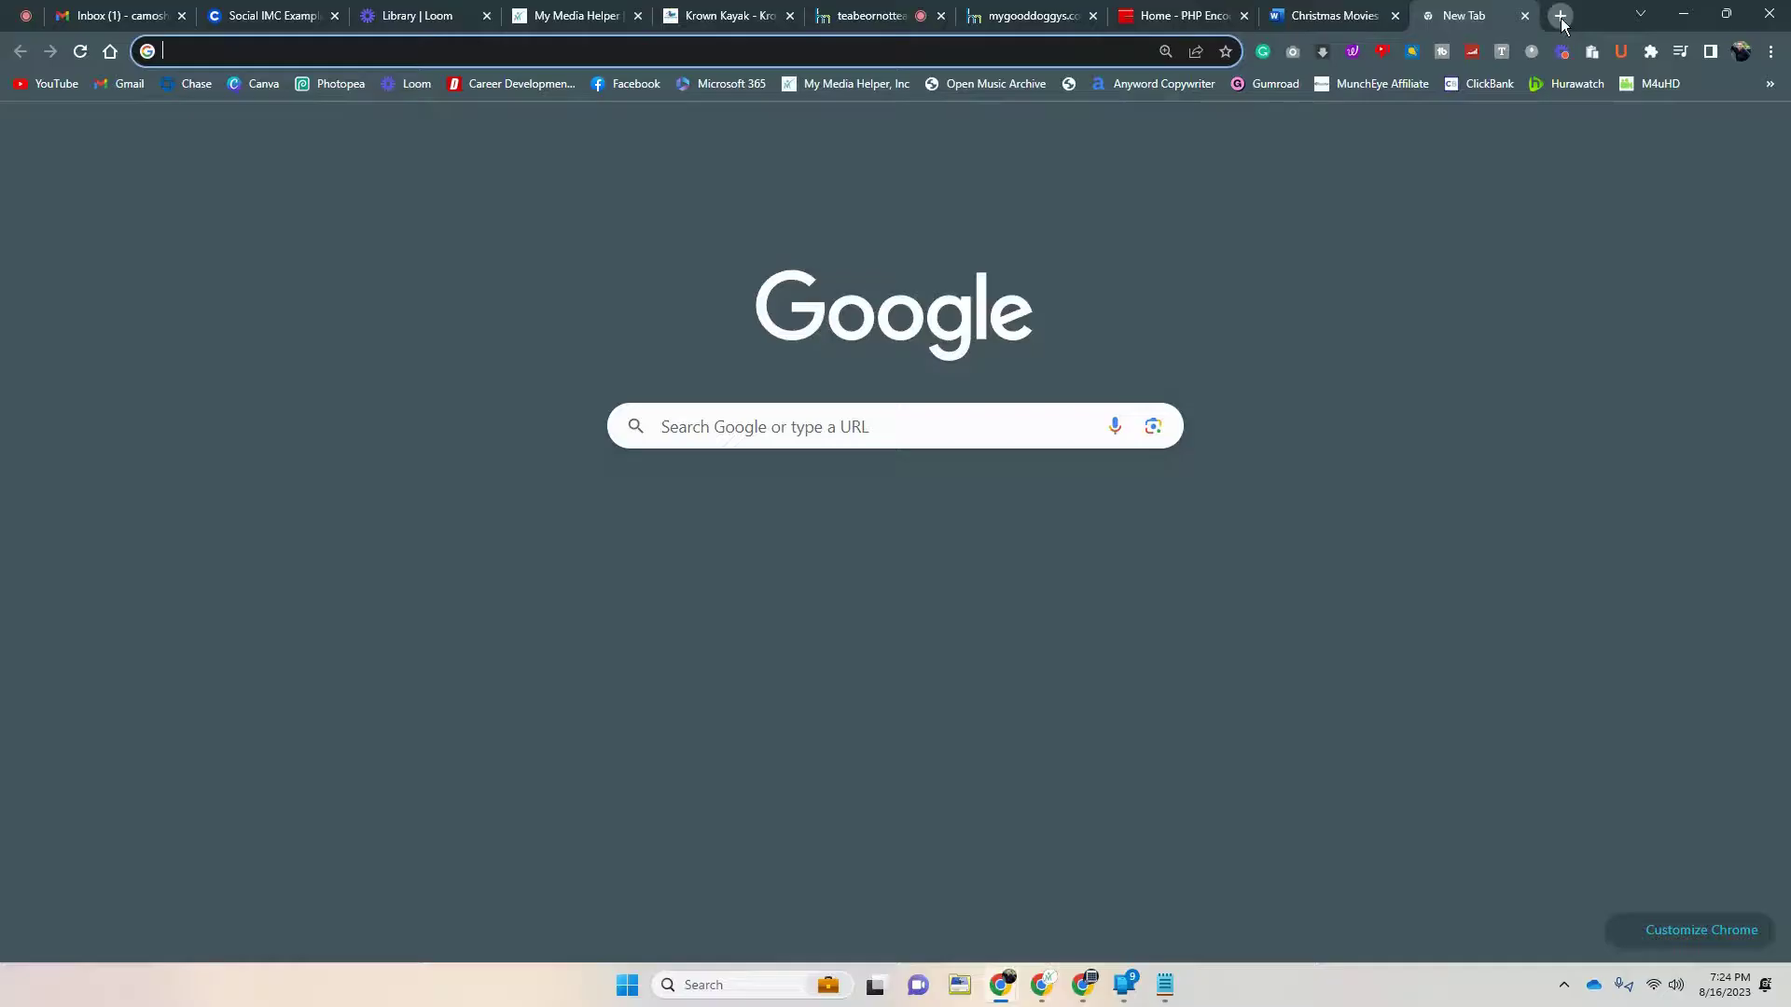
click(786, 419)
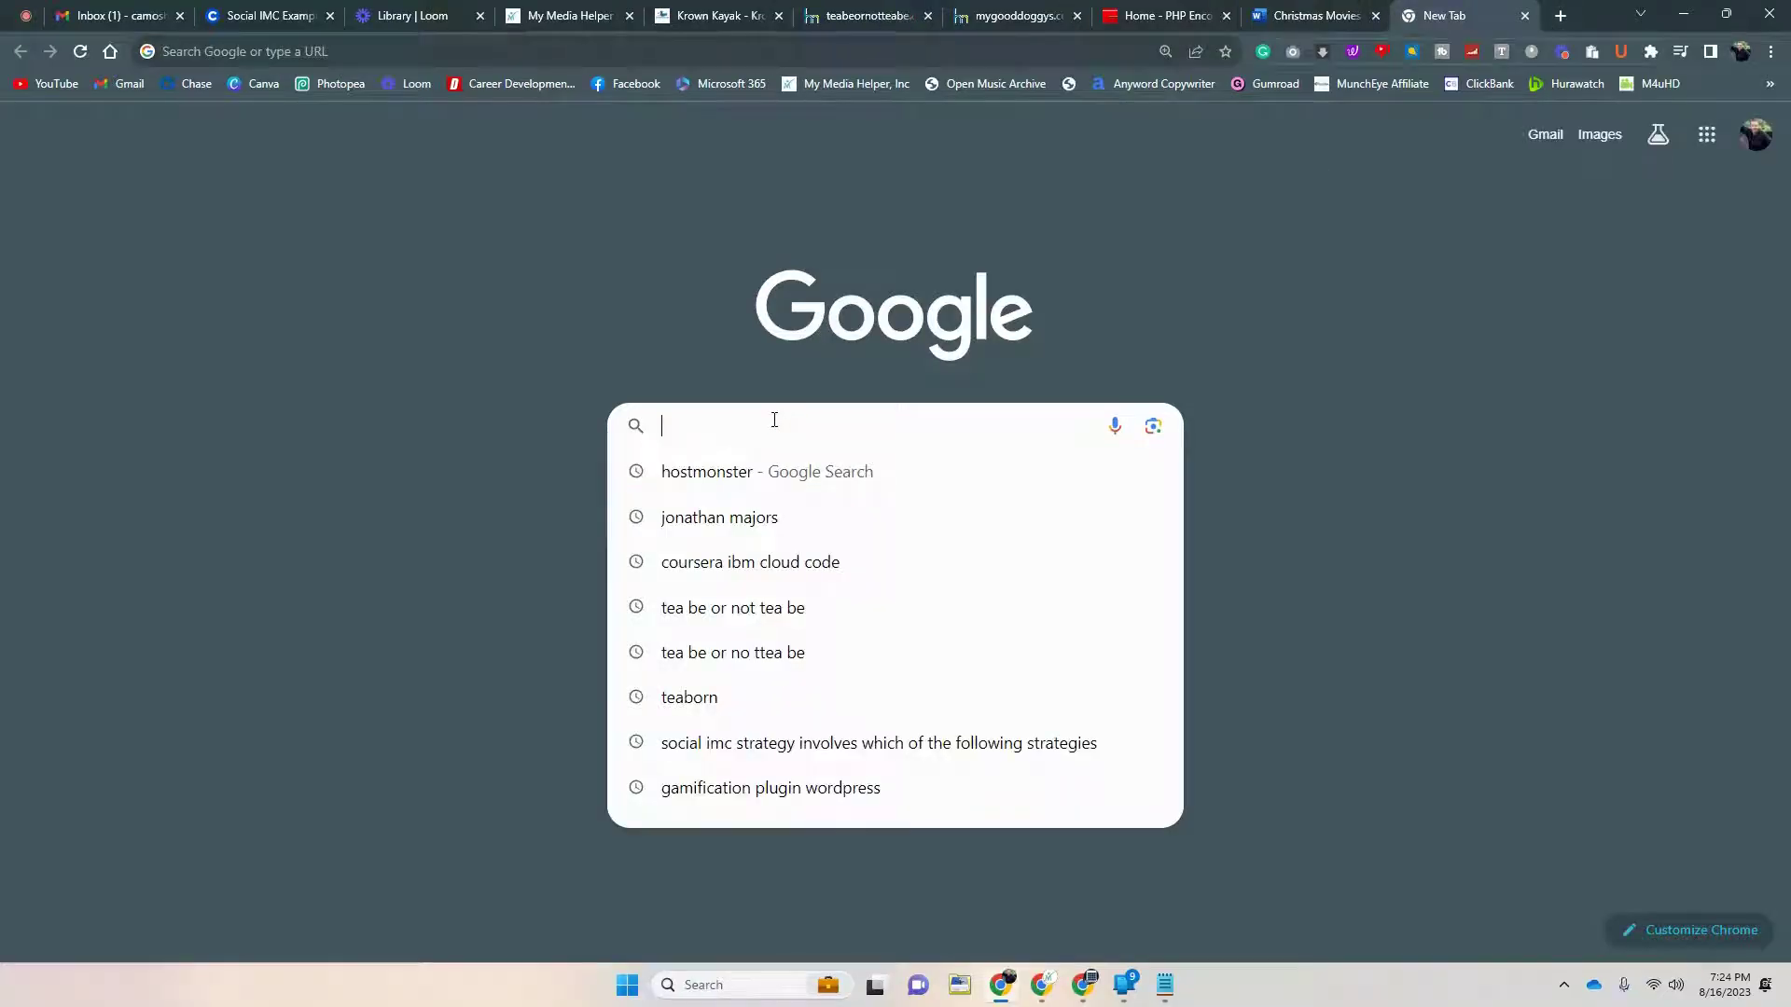
click(805, 473)
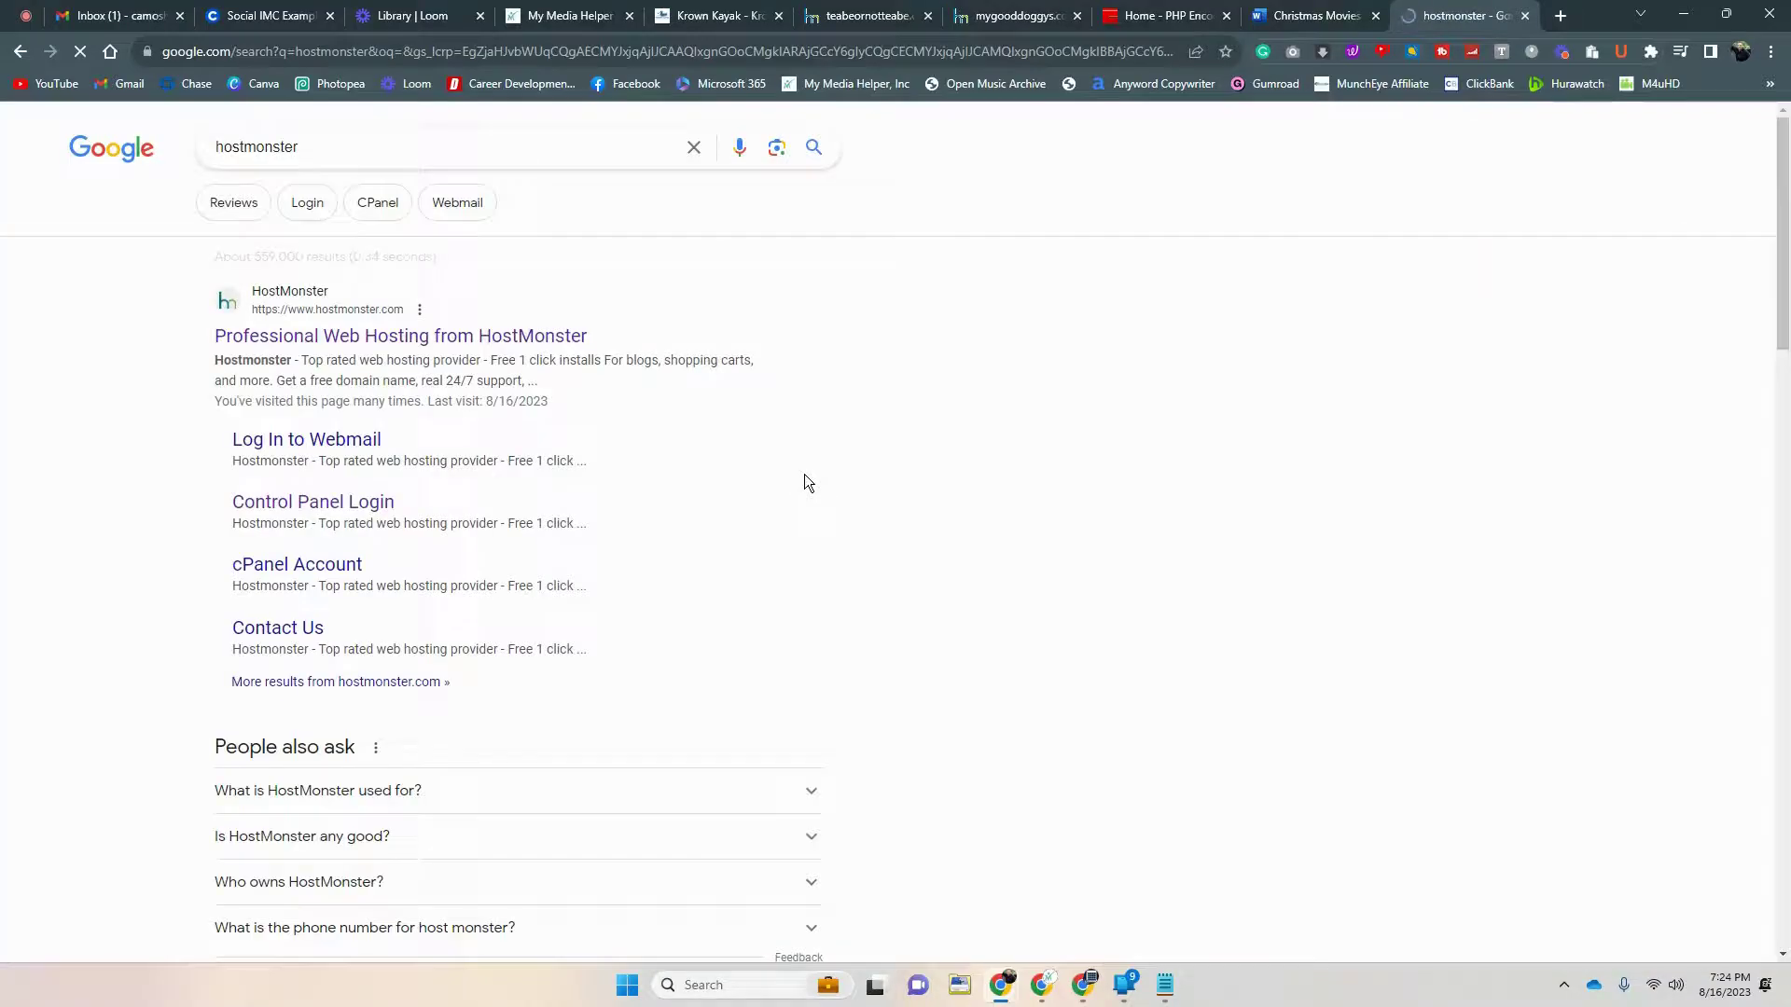
click(401, 336)
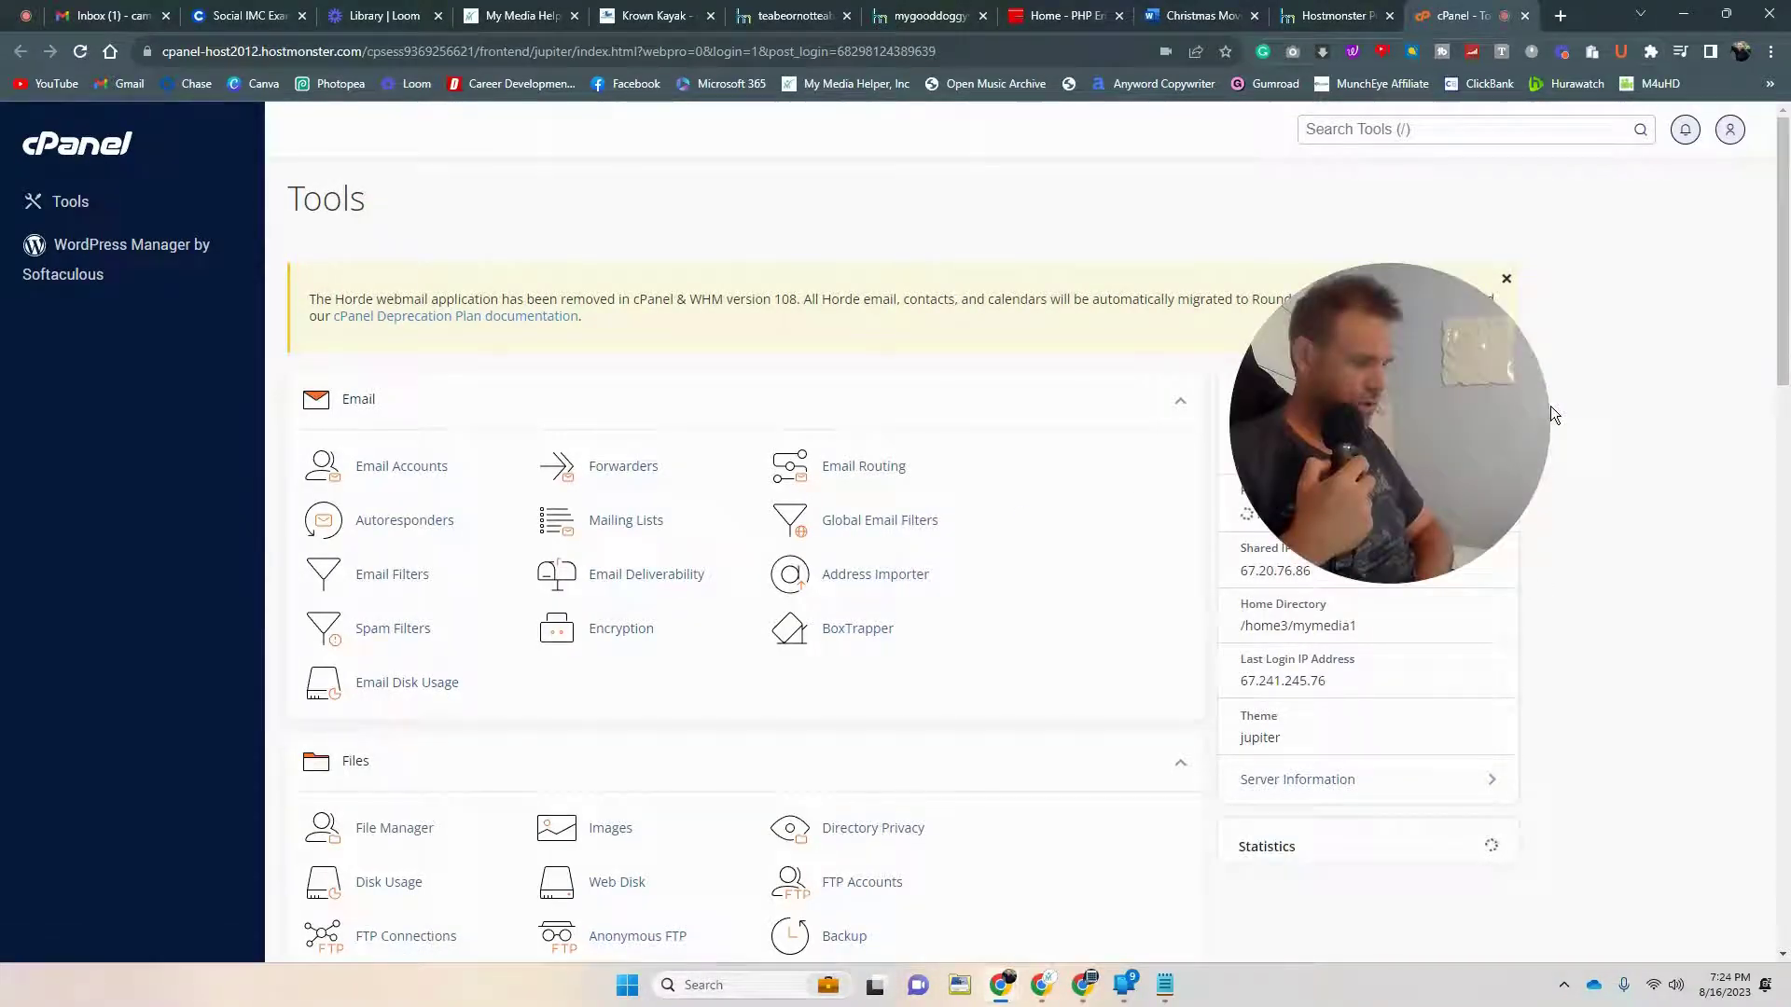
Step: Find 'php' on the cPanel Tools page and open MultiPHP Manager's per-domain PHP versions
key(ctrl+f)
text(php)
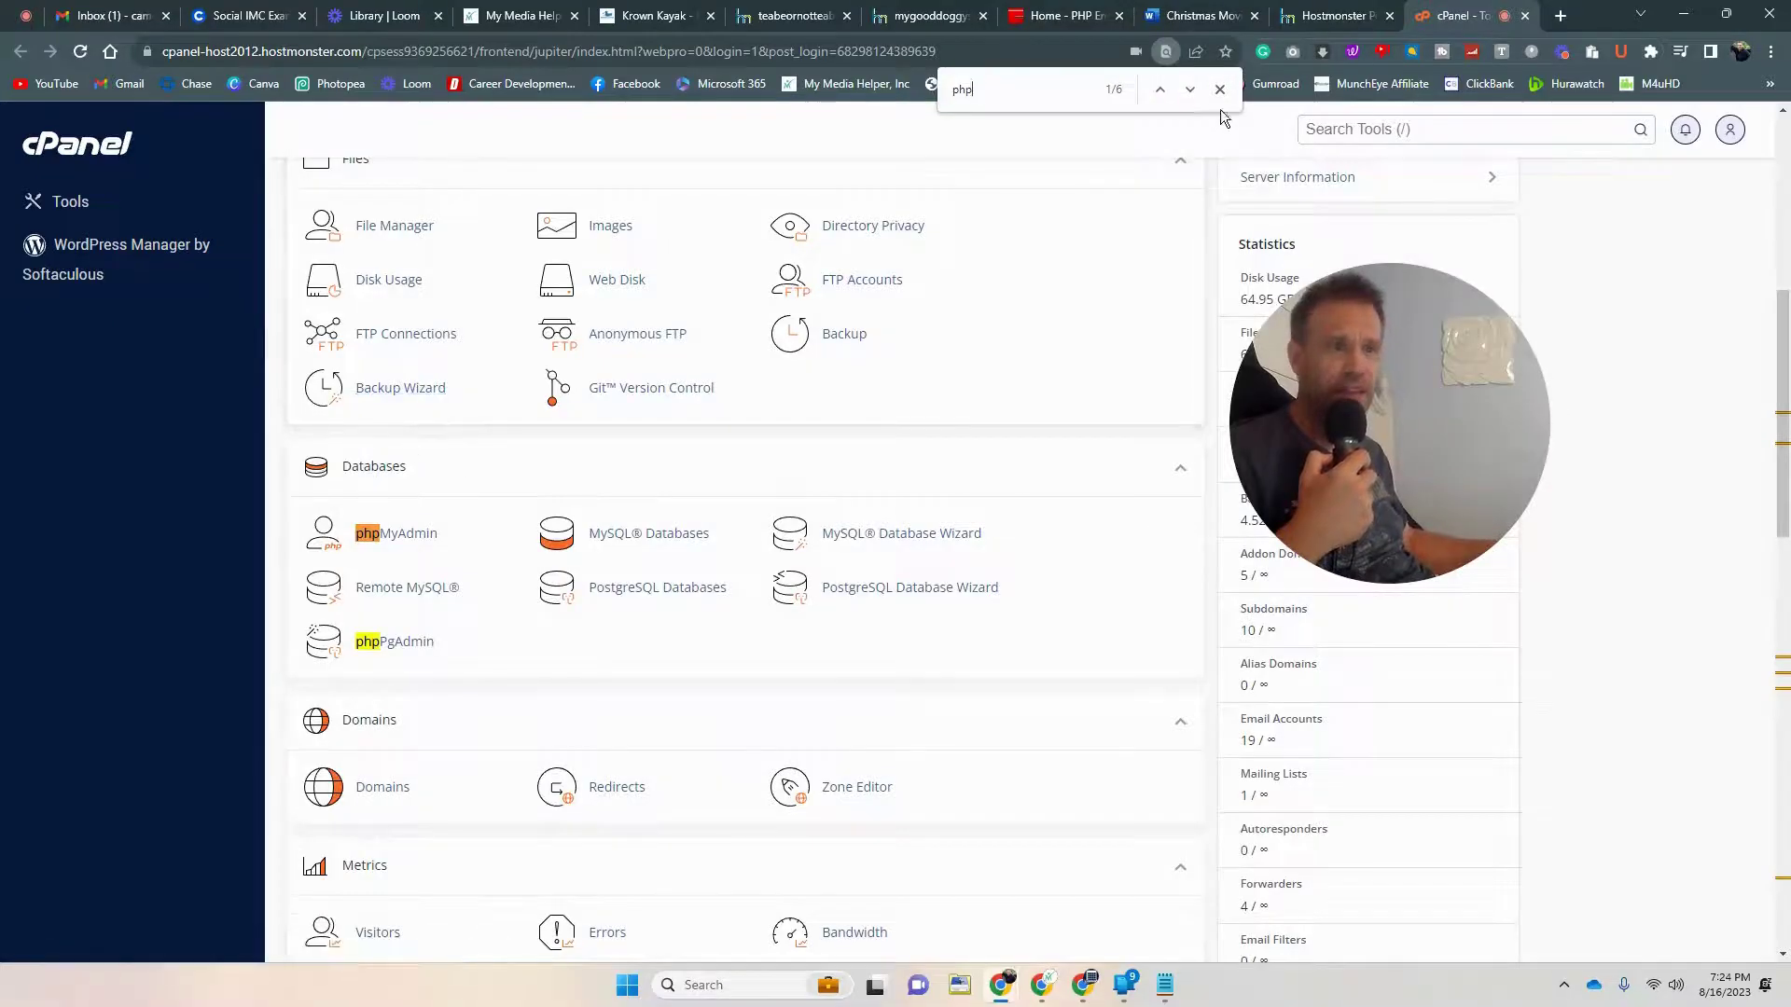
click(1194, 94)
click(1194, 93)
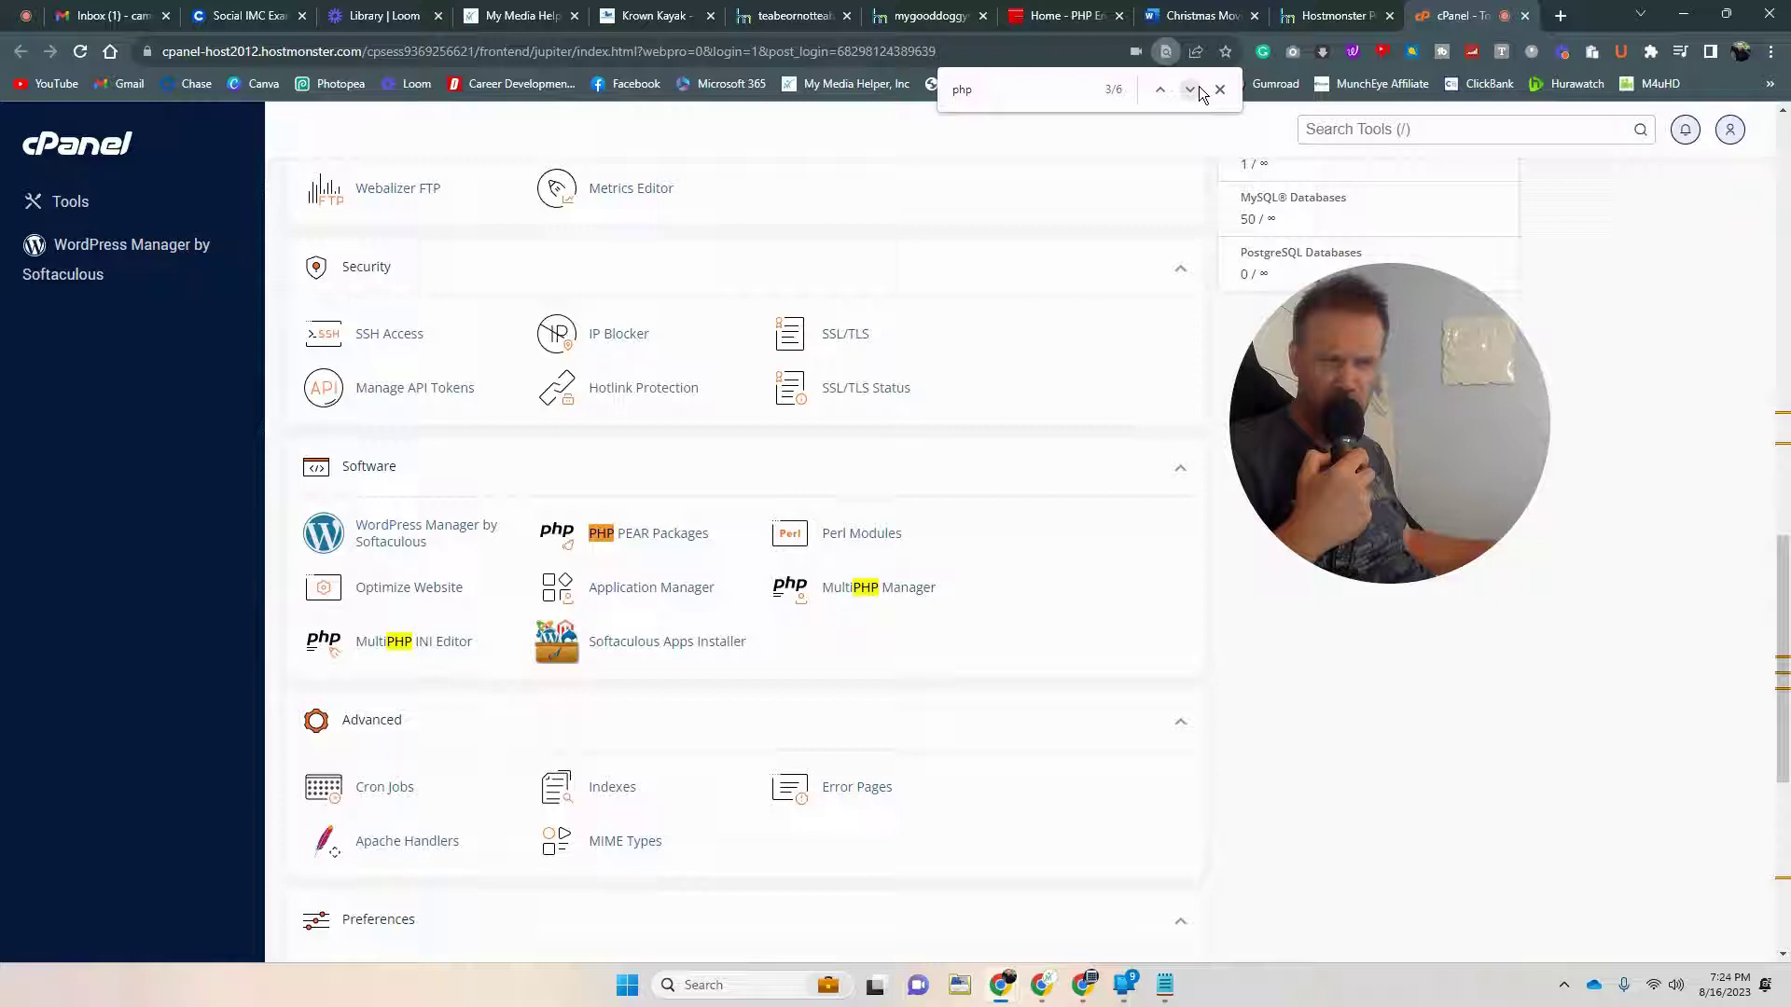
click(872, 597)
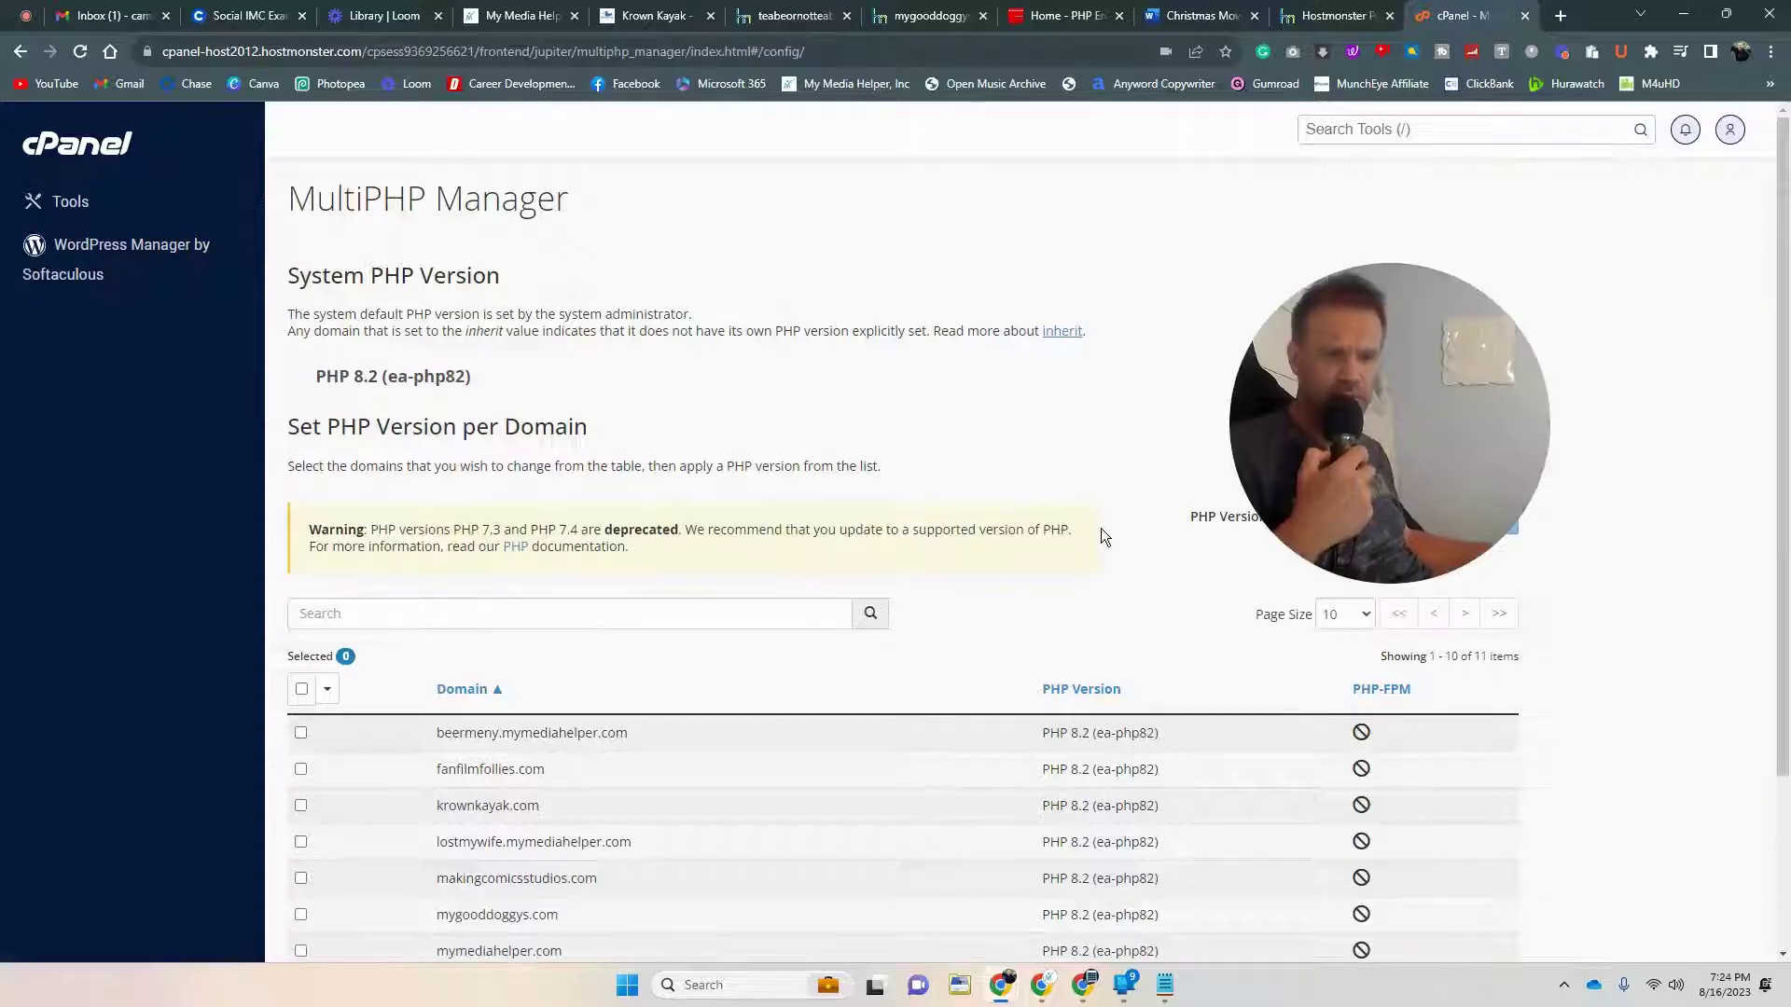
scroll(1096, 508, down, 2)
scroll(1089, 487, down, 1)
drag(1424, 423, 1655, 576)
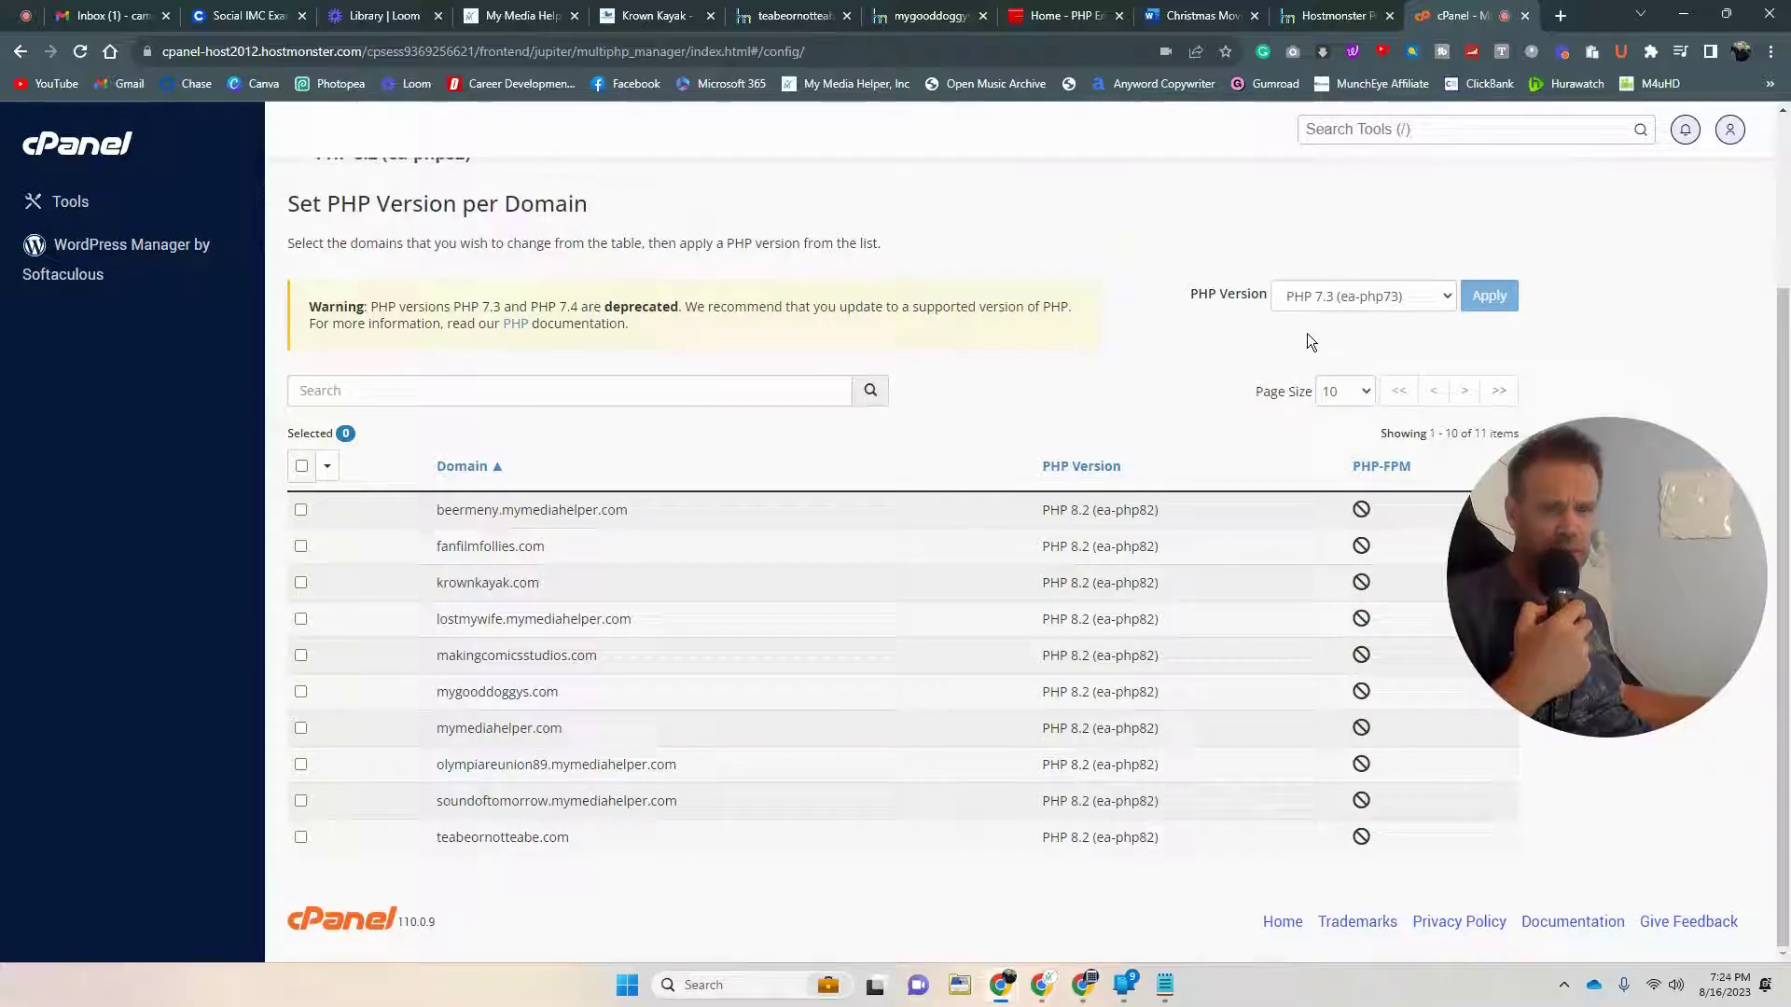
Step: Apply PHP 7.4 (ea-php74) to teabeornotteabe.com and mygooddoggys.com, then view the teabeornotteabe tab
click(299, 838)
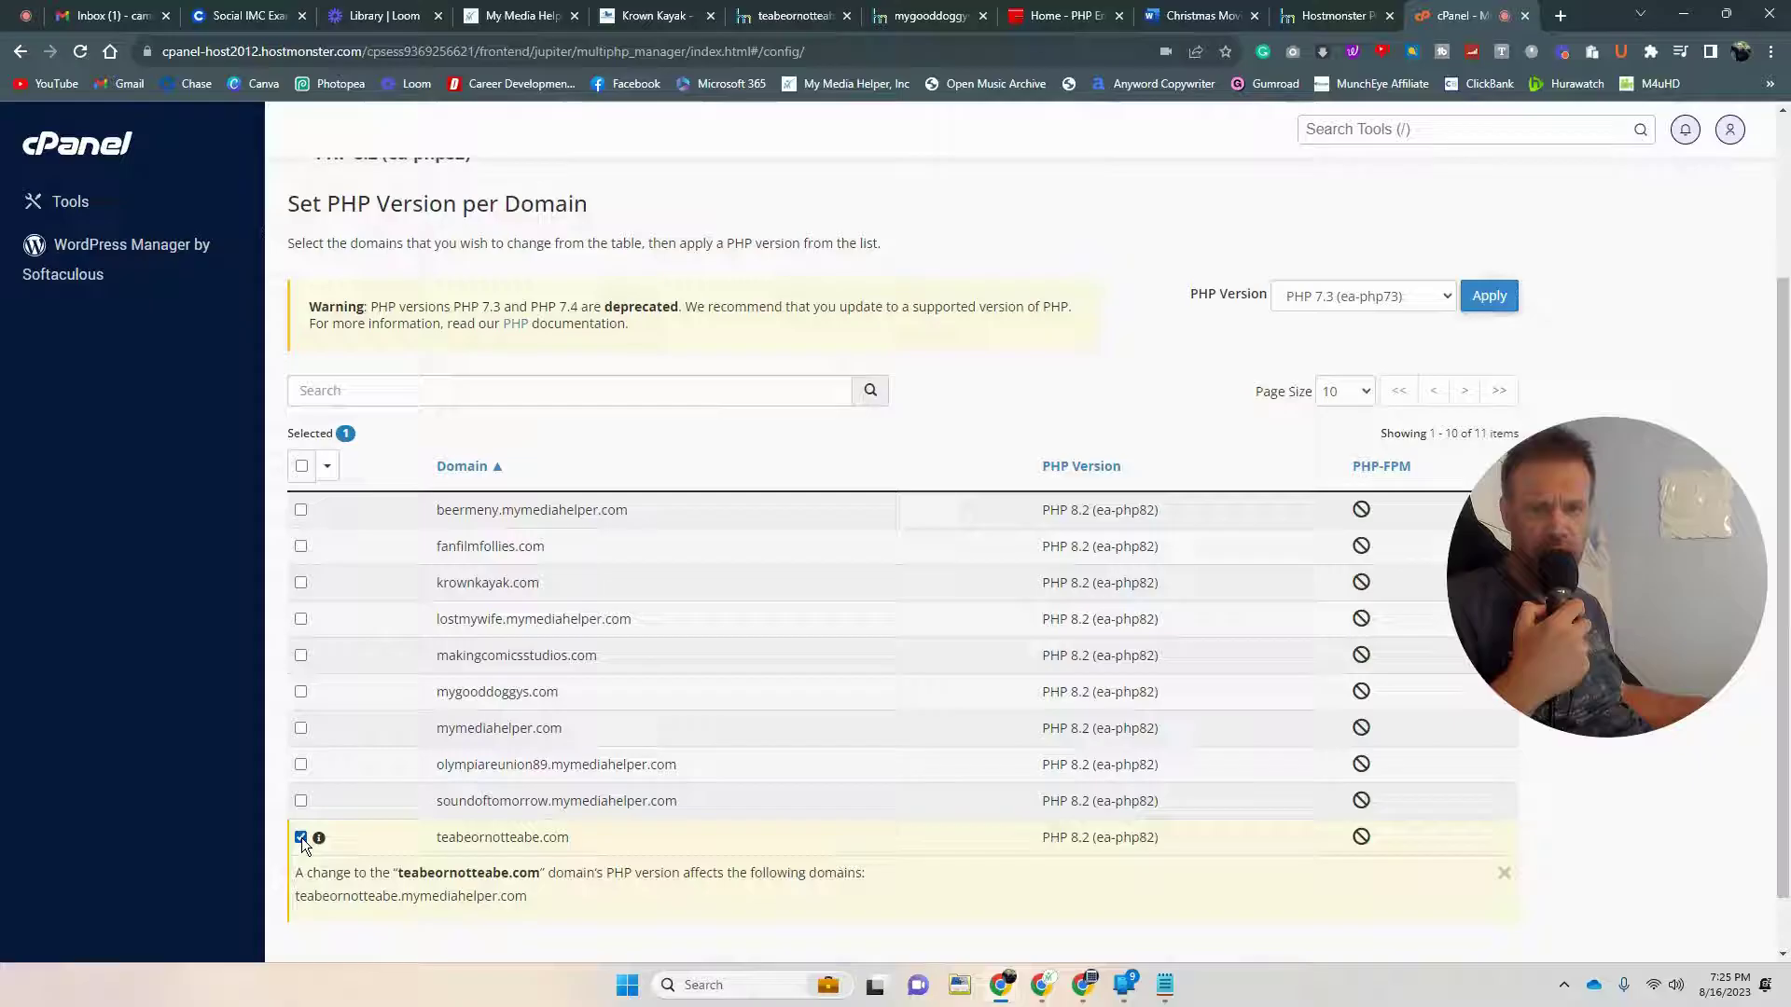
click(301, 693)
scroll(859, 787, down, 1)
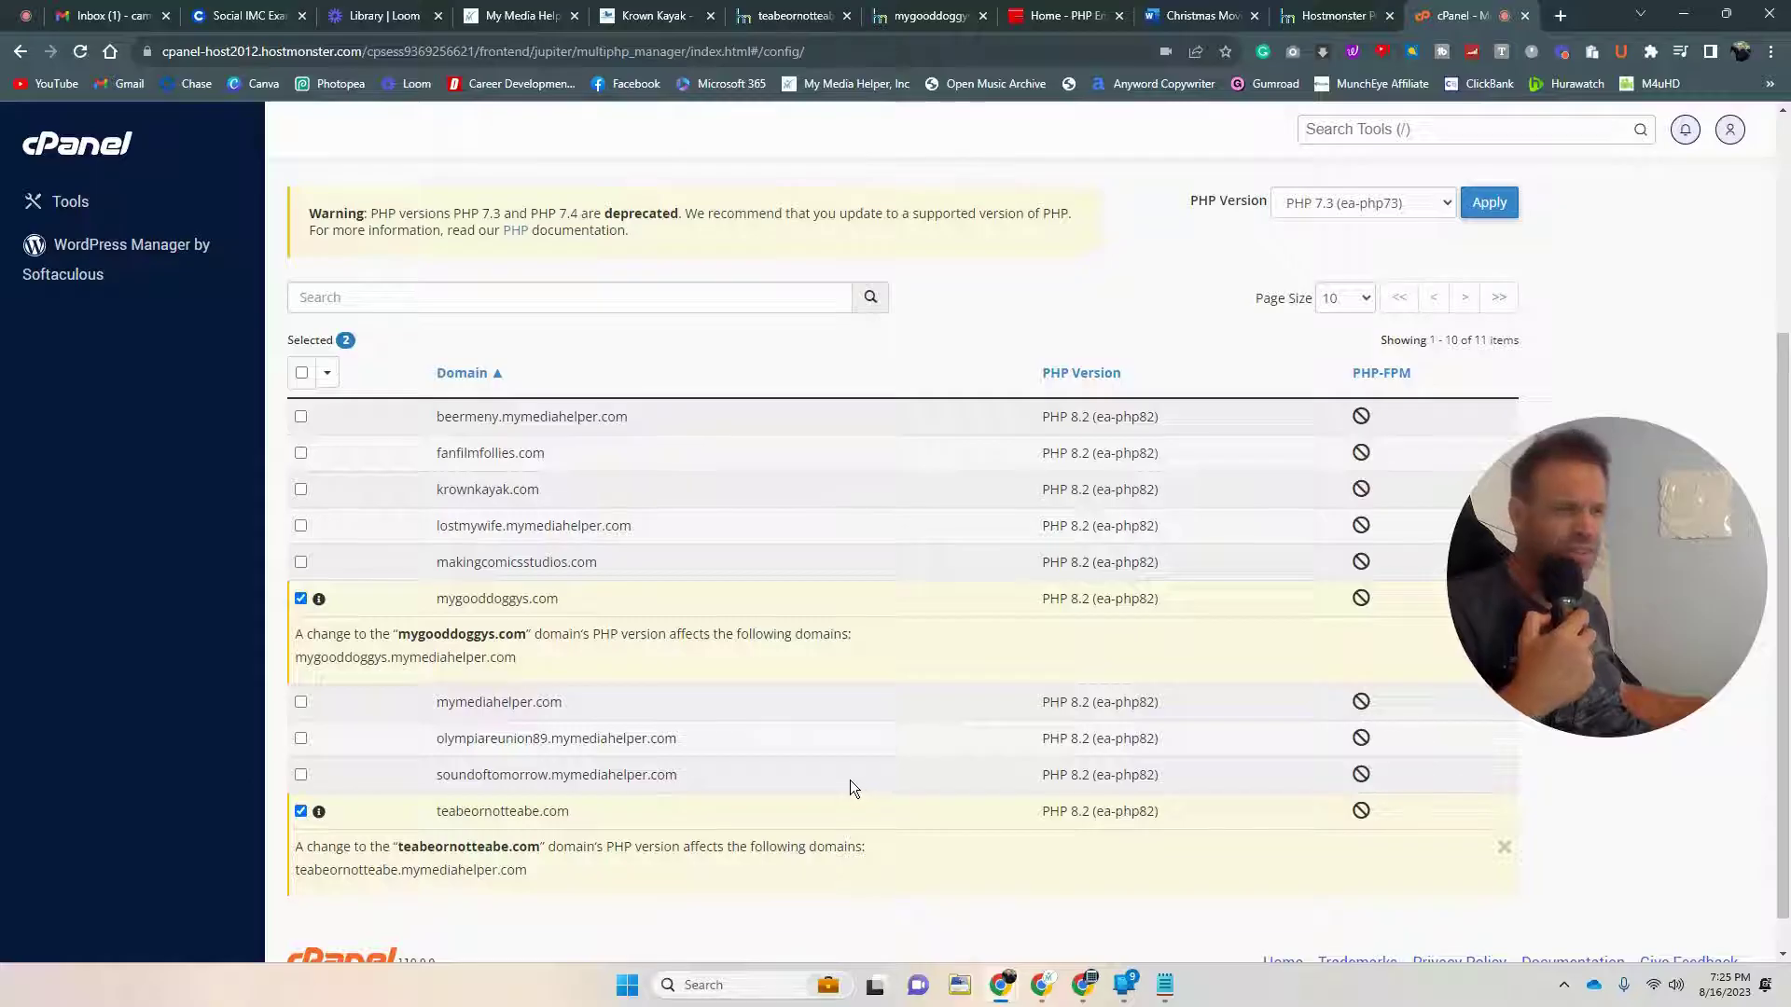
click(1403, 205)
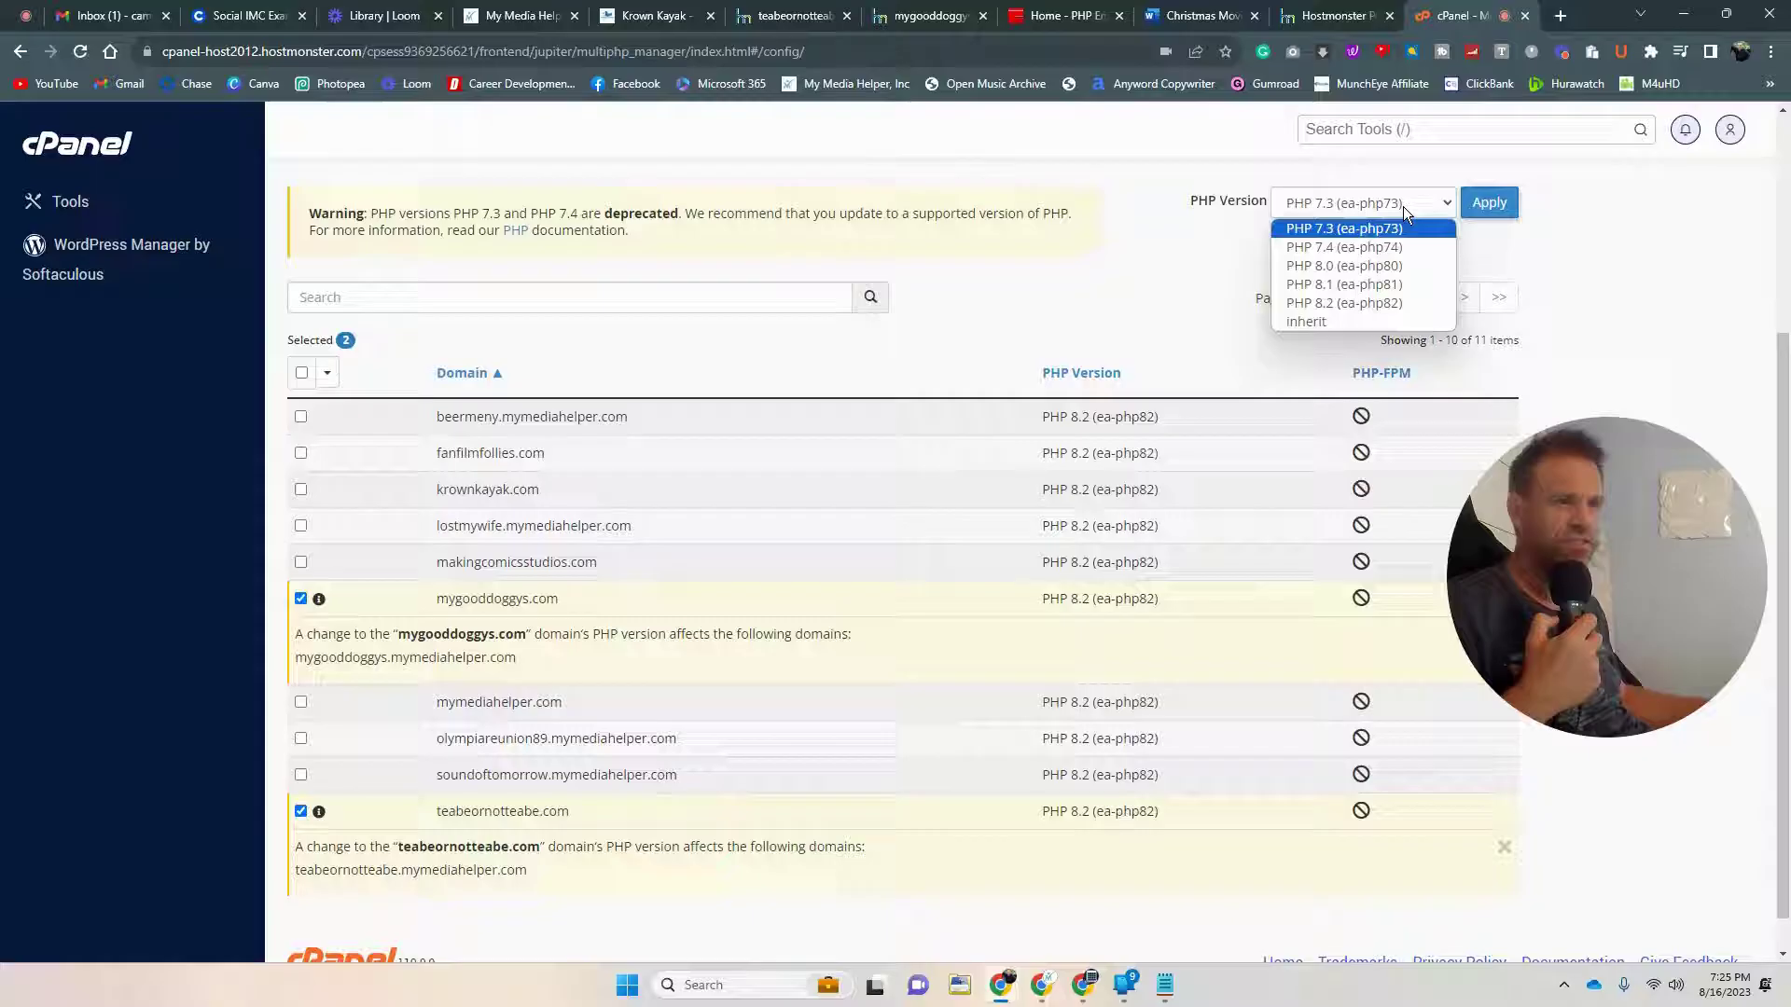
click(1417, 247)
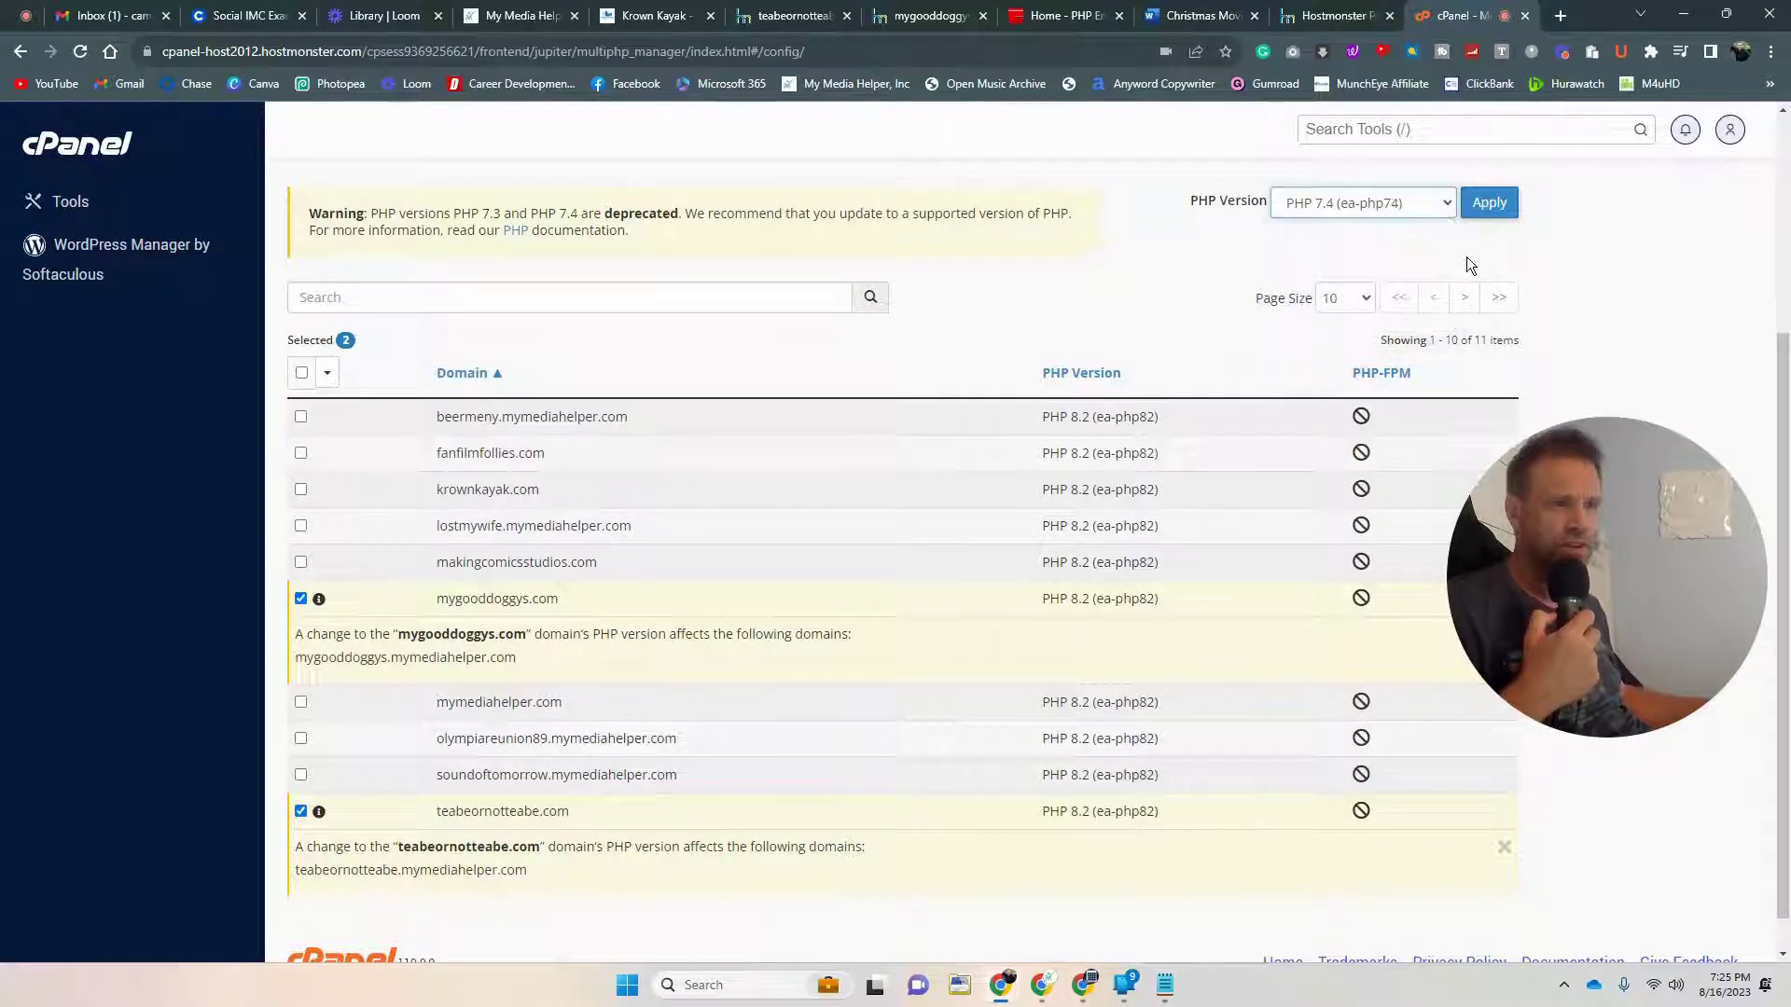
click(1489, 204)
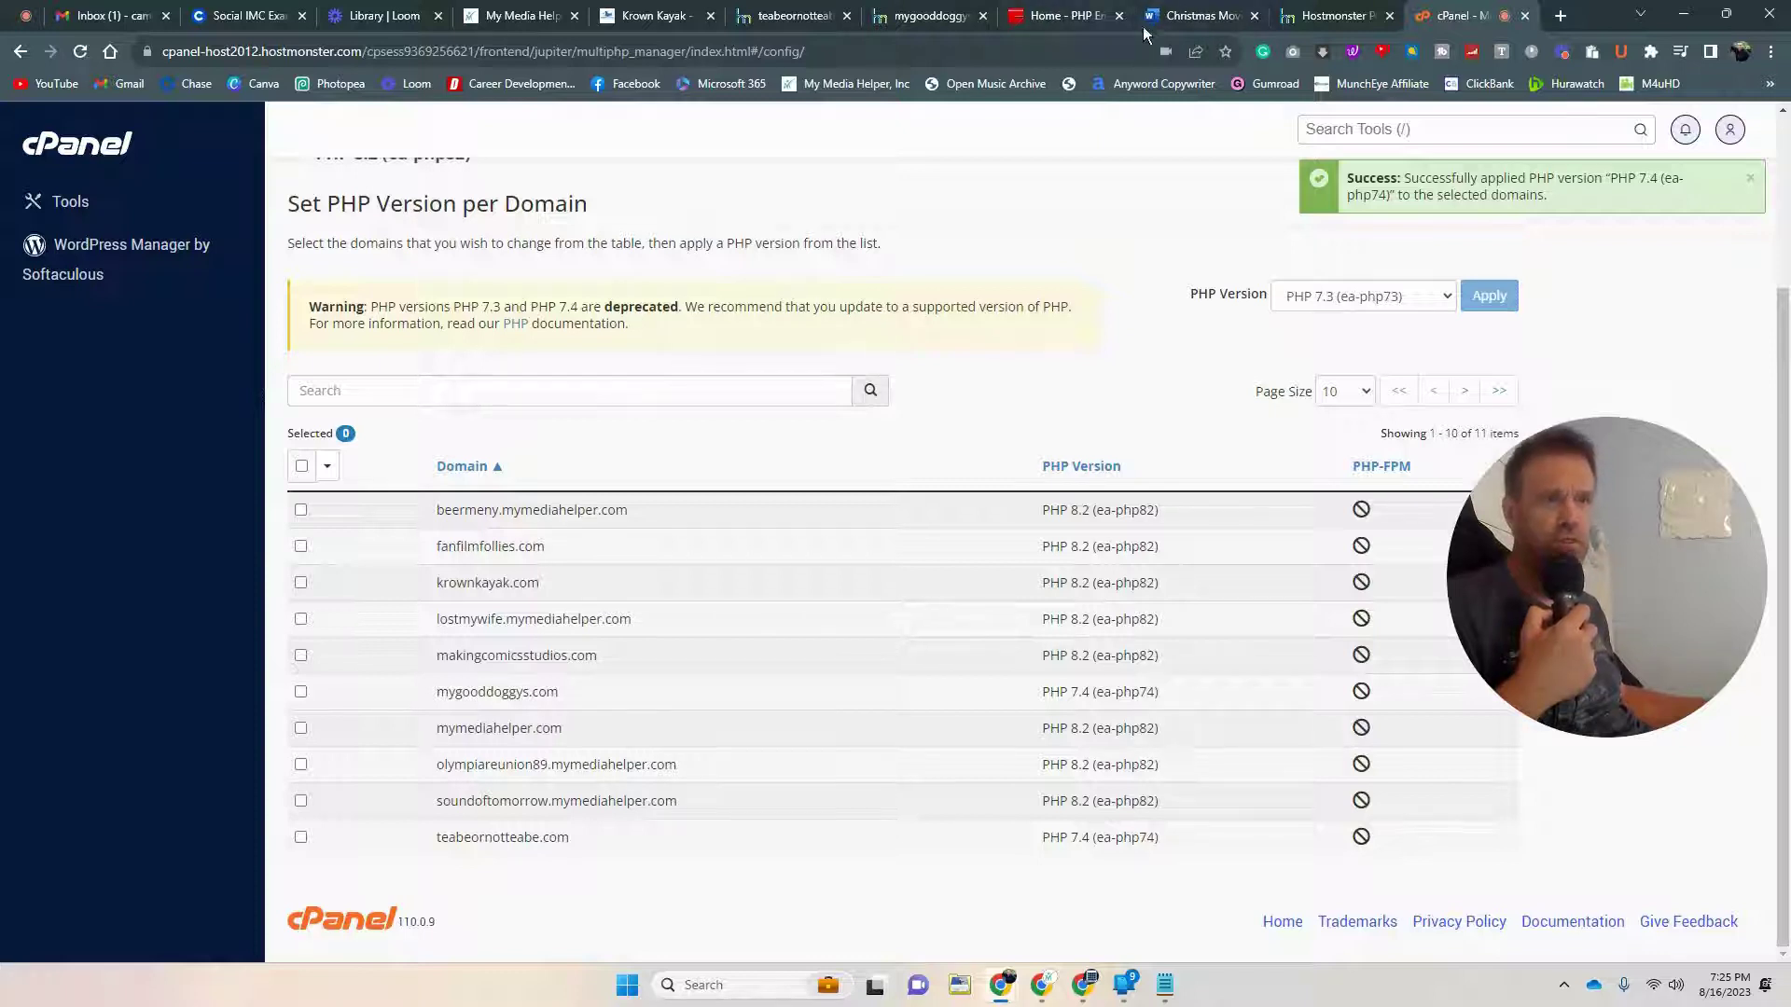
click(823, 16)
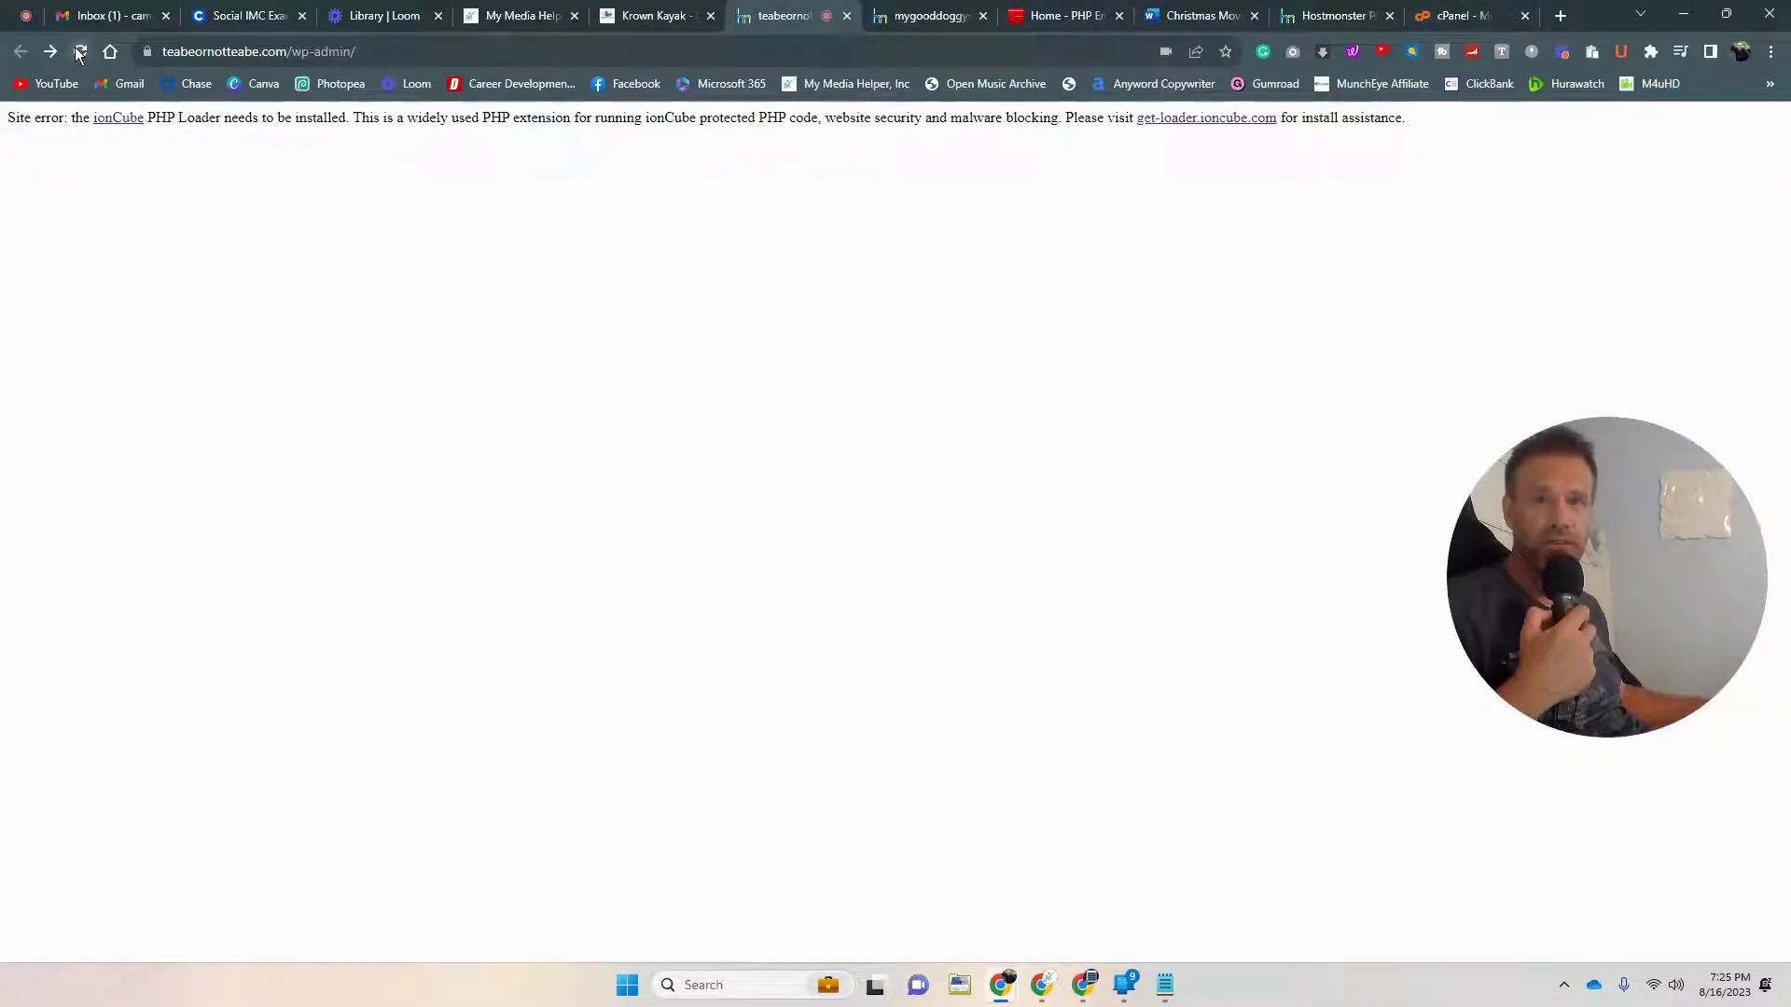
Step: Verify mygooddoggys.com and the teabeornotteabe.com dashboard load, then return to MultiPHP Manager
click(924, 16)
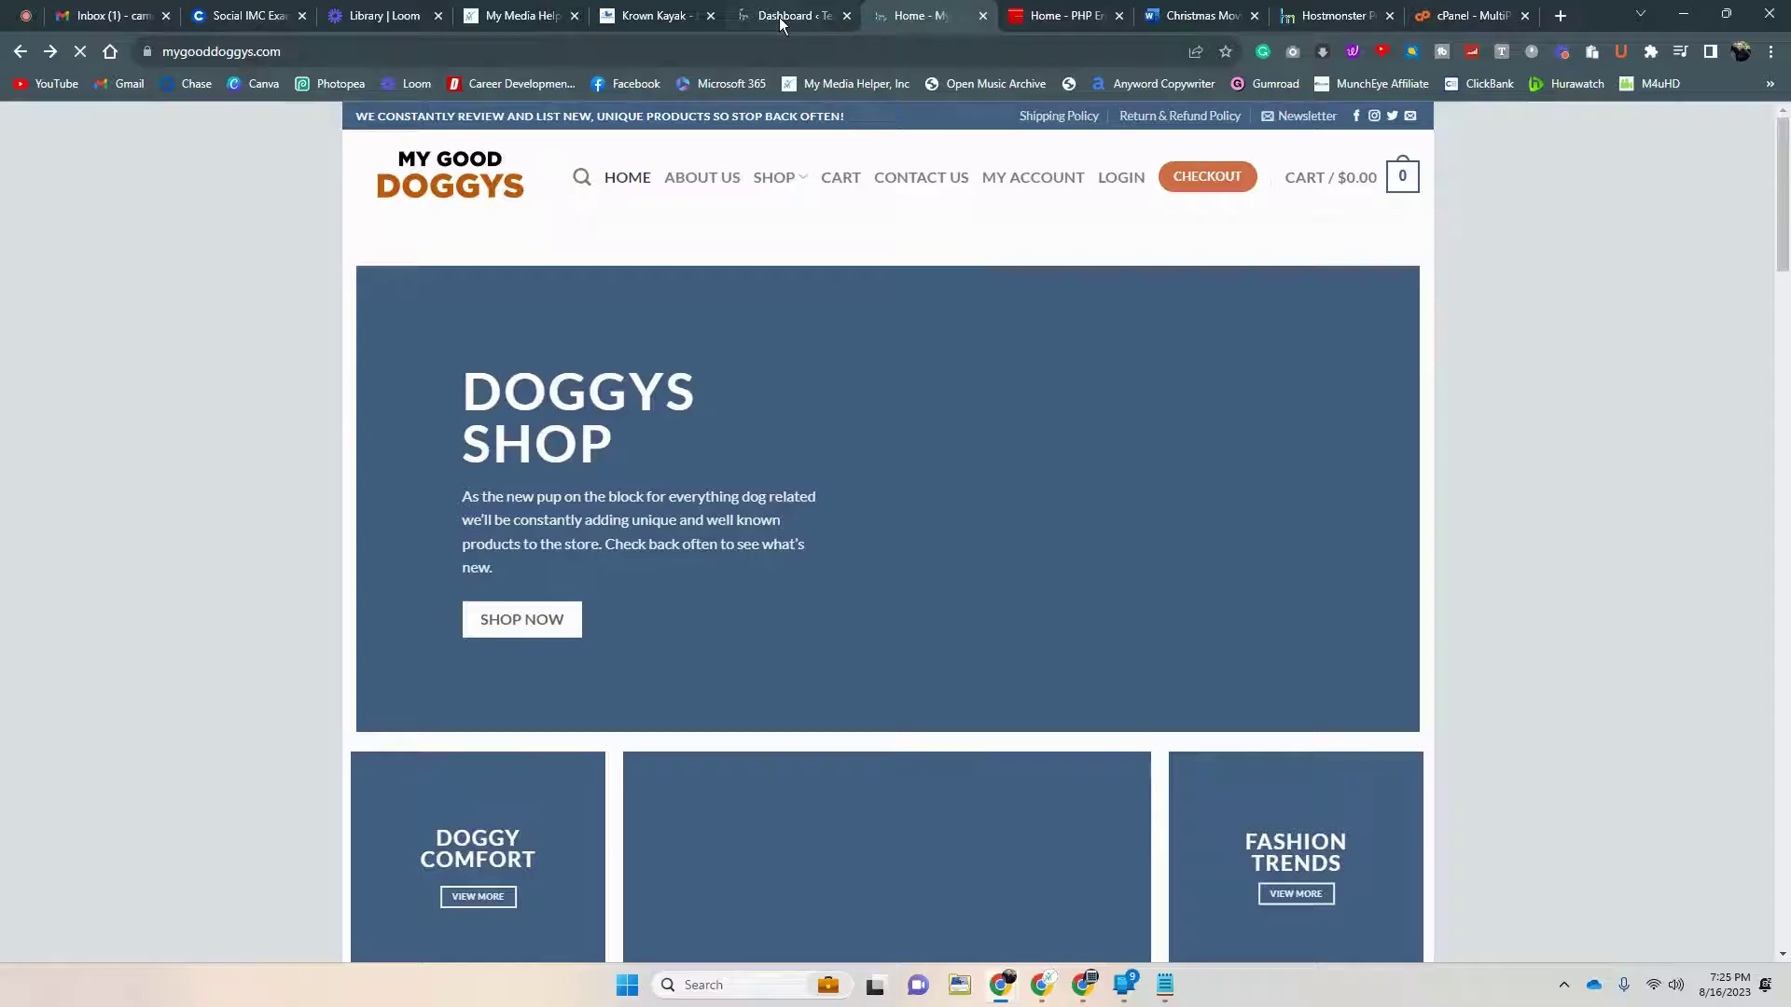
click(780, 16)
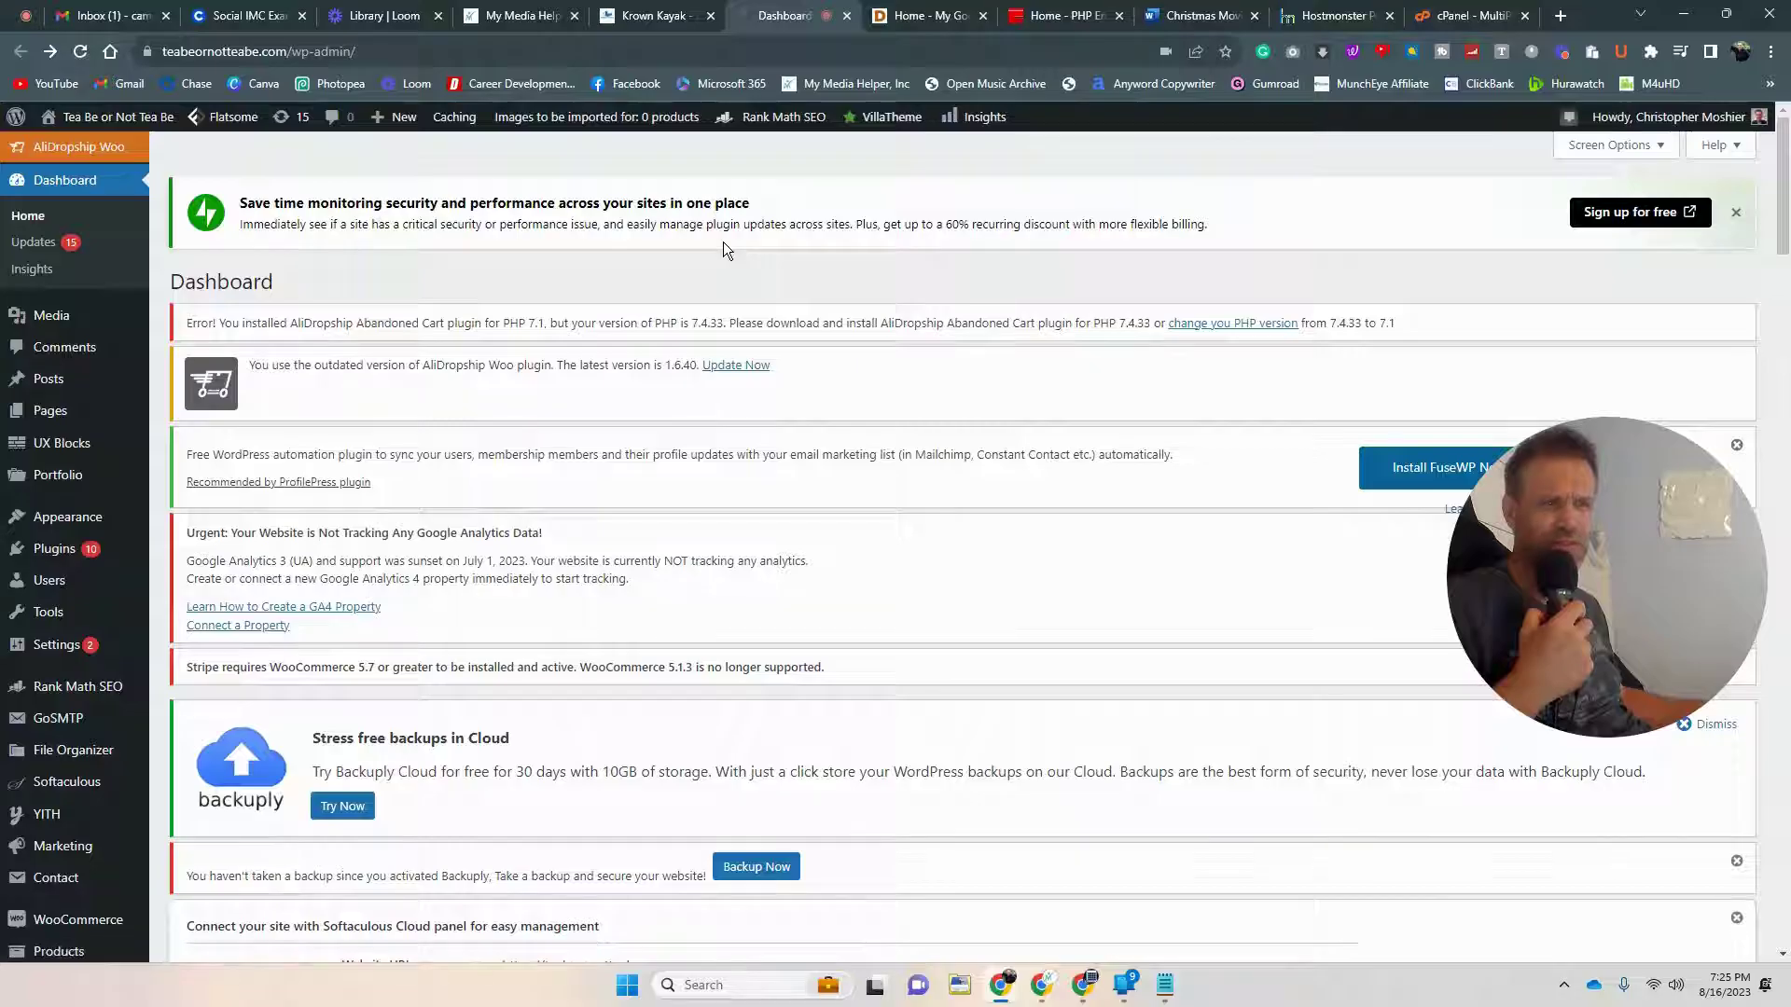
click(1462, 16)
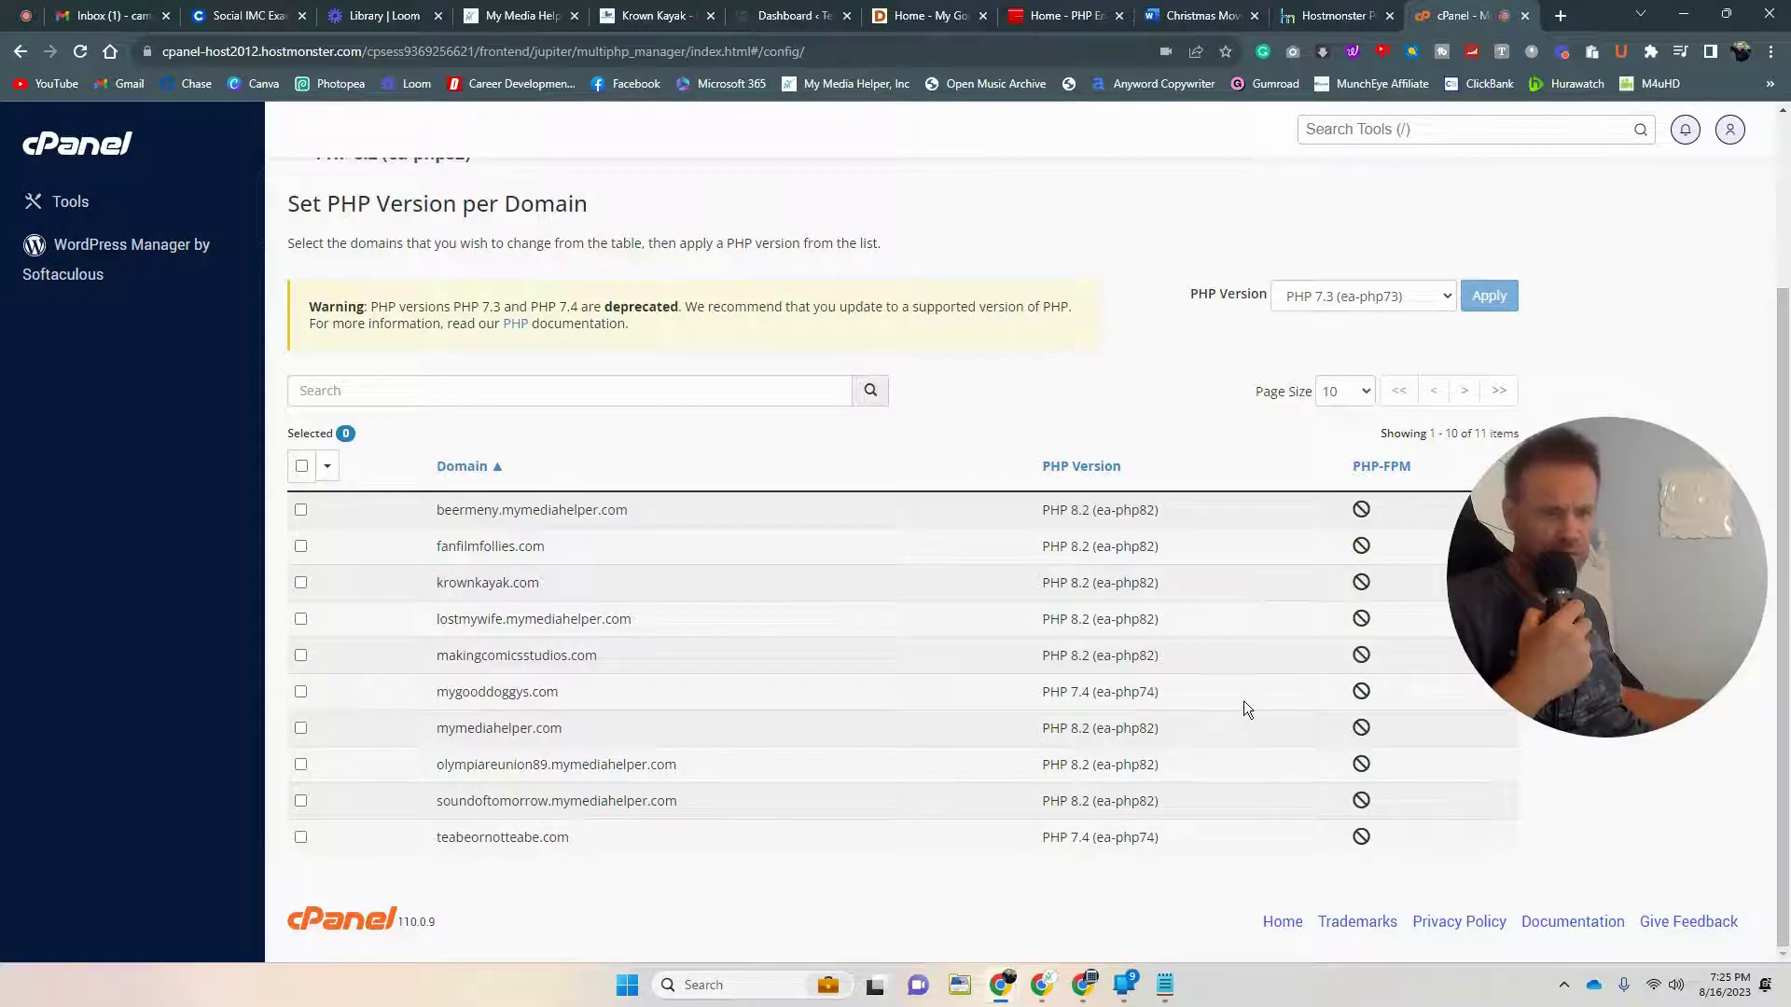
Step: Switch mygooddoggys.com to PHP 8.0 and reload the site to test it
click(300, 692)
click(1384, 301)
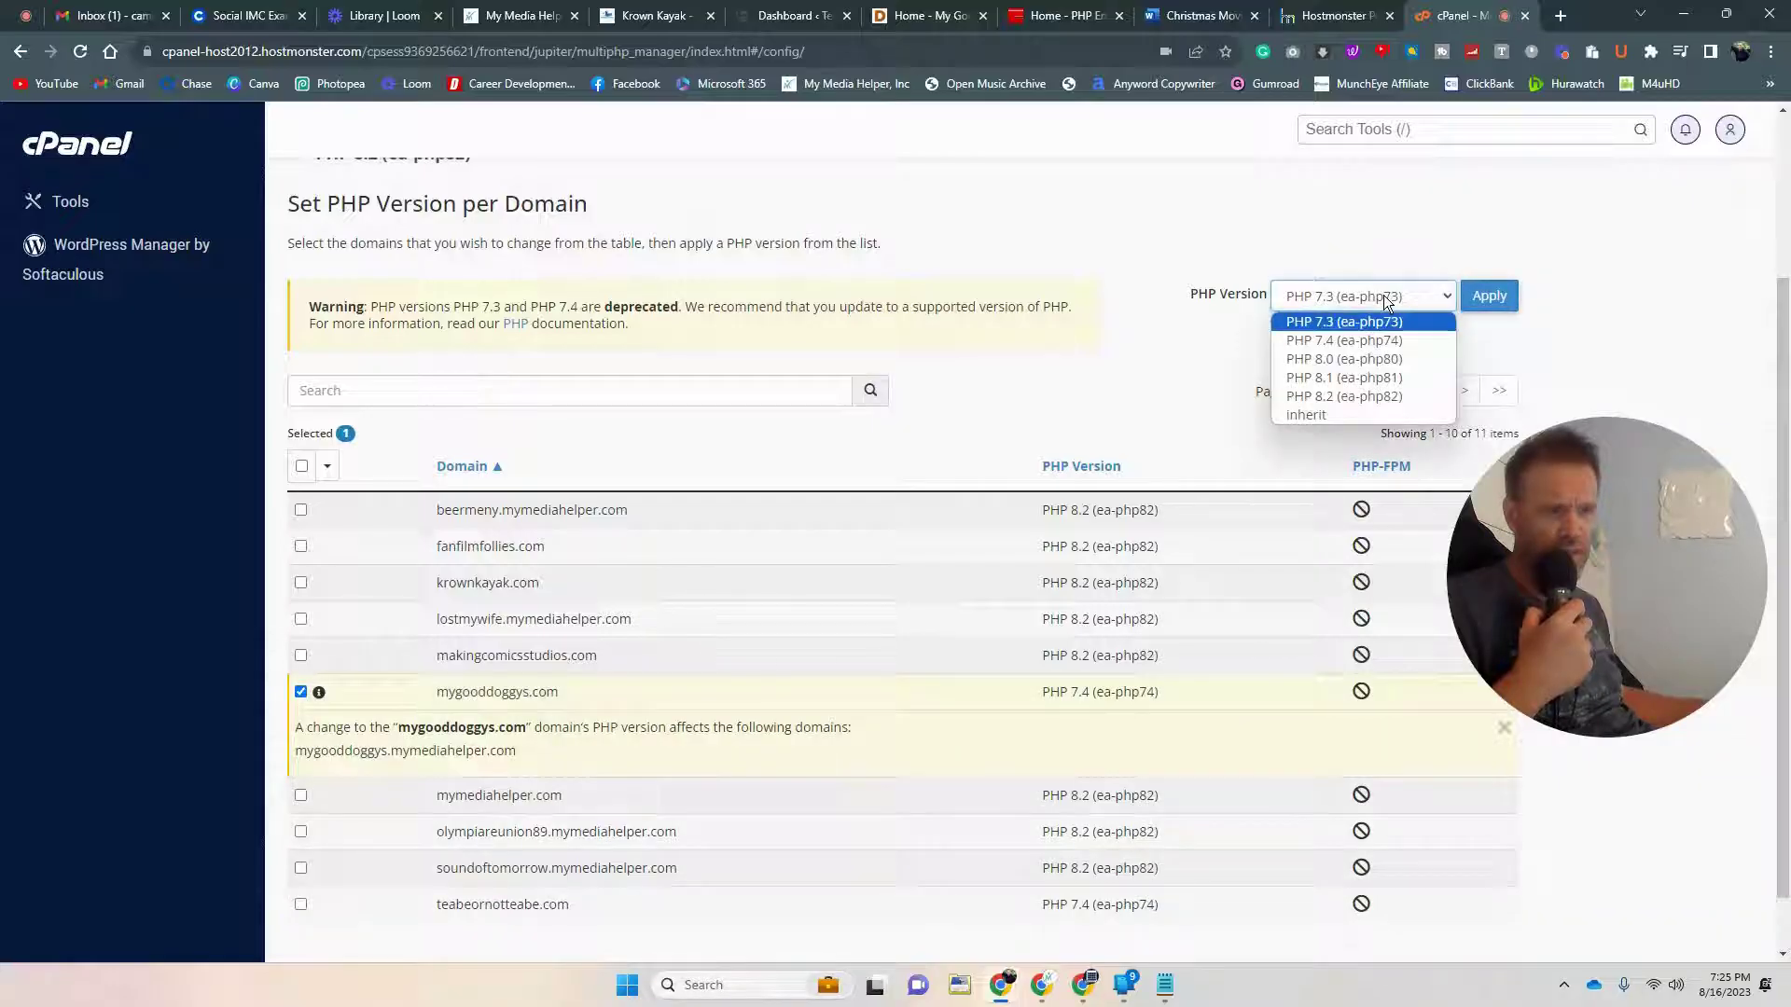
click(1379, 362)
click(1489, 297)
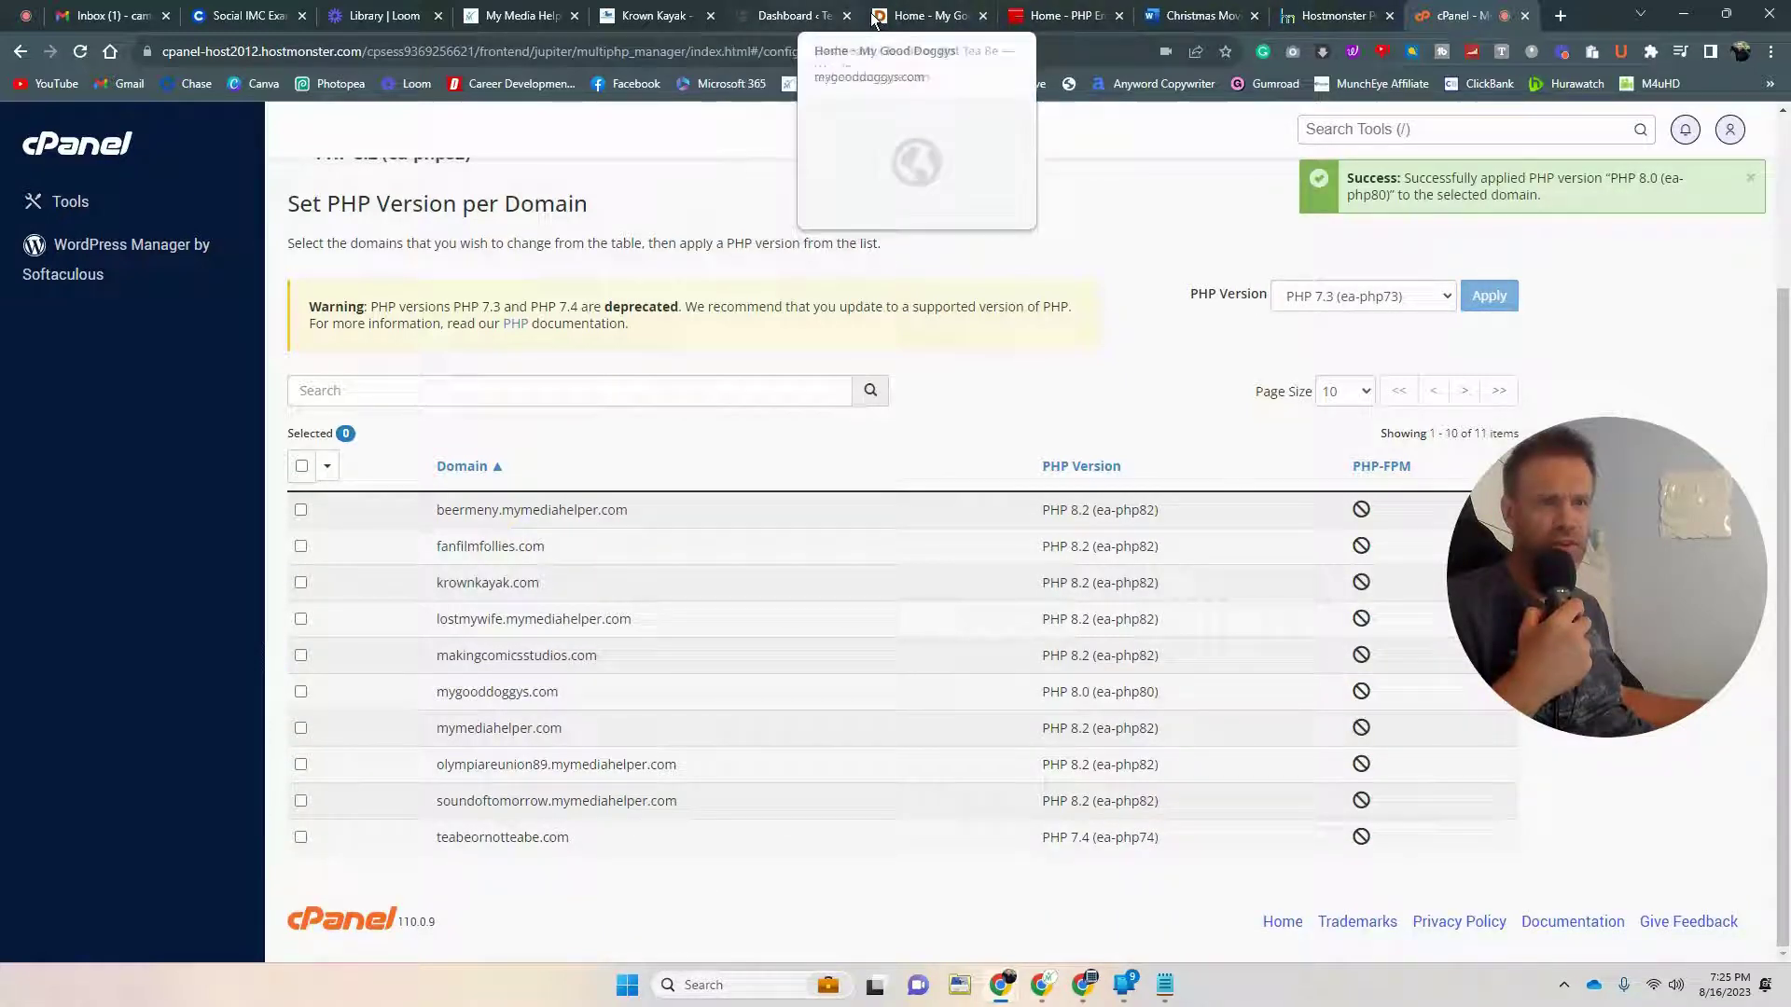
click(923, 16)
key(F5)
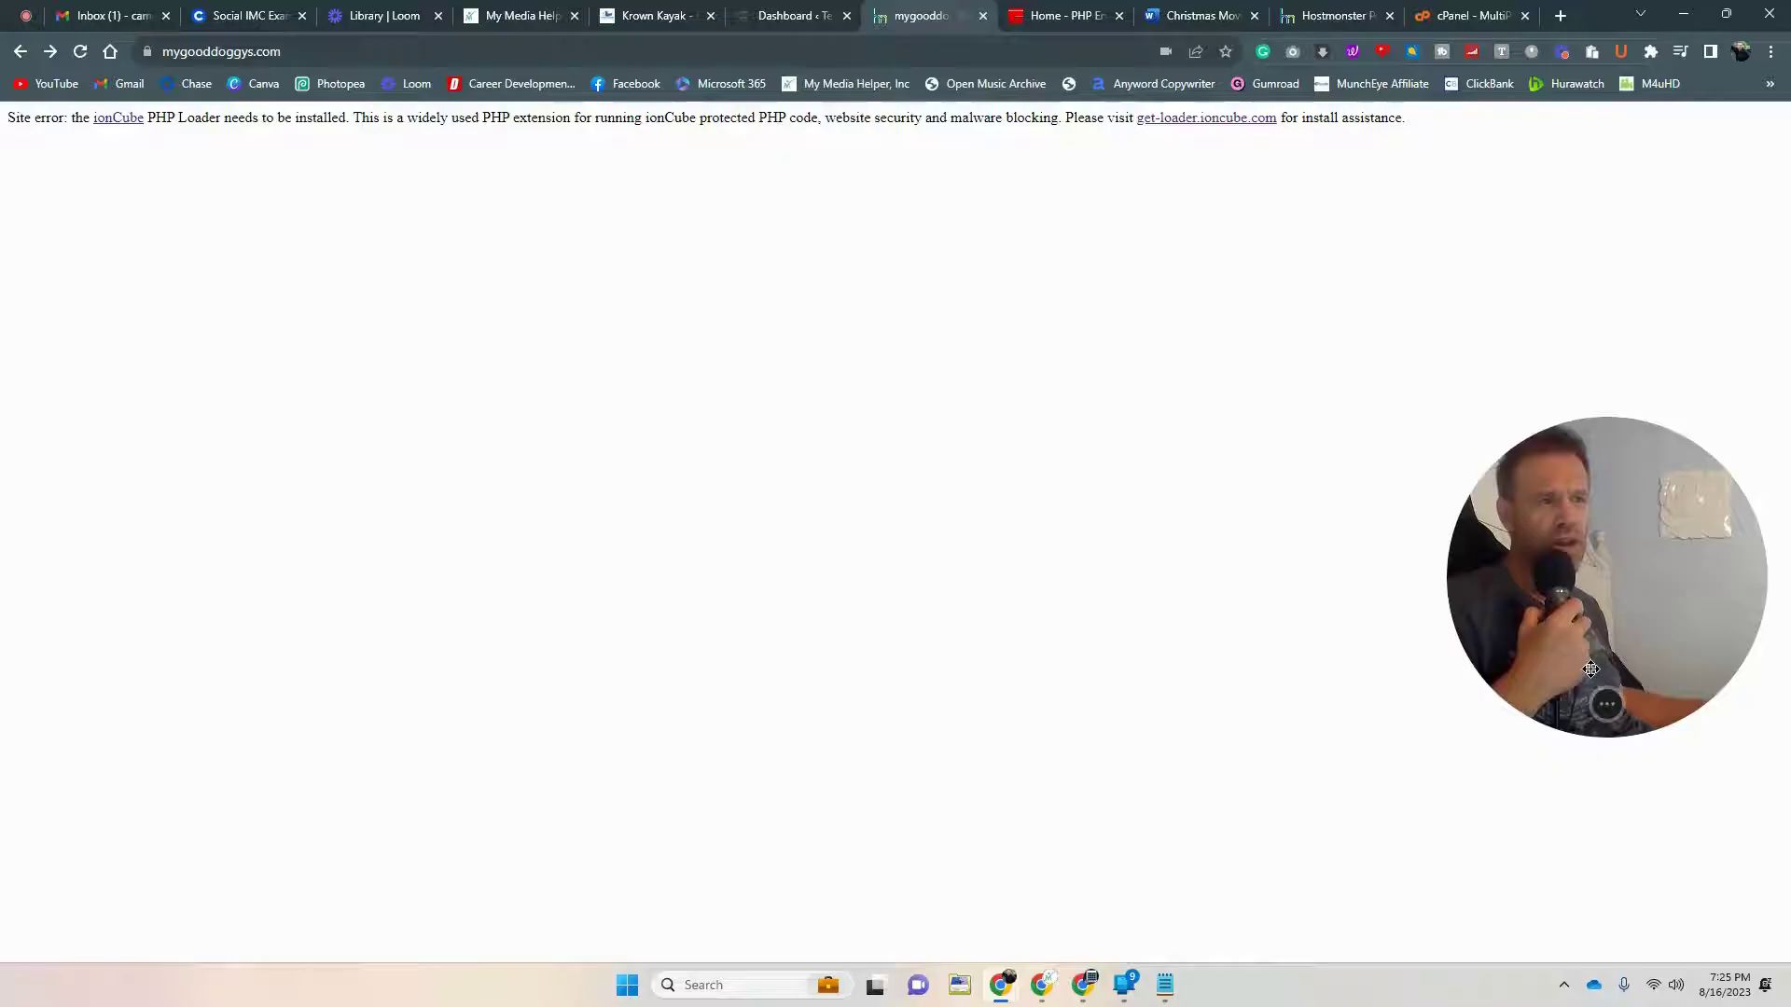
Step: Set mygooddoggys.com back to PHP 7.4 (ea-php74) in MultiPHP Manager
click(1465, 20)
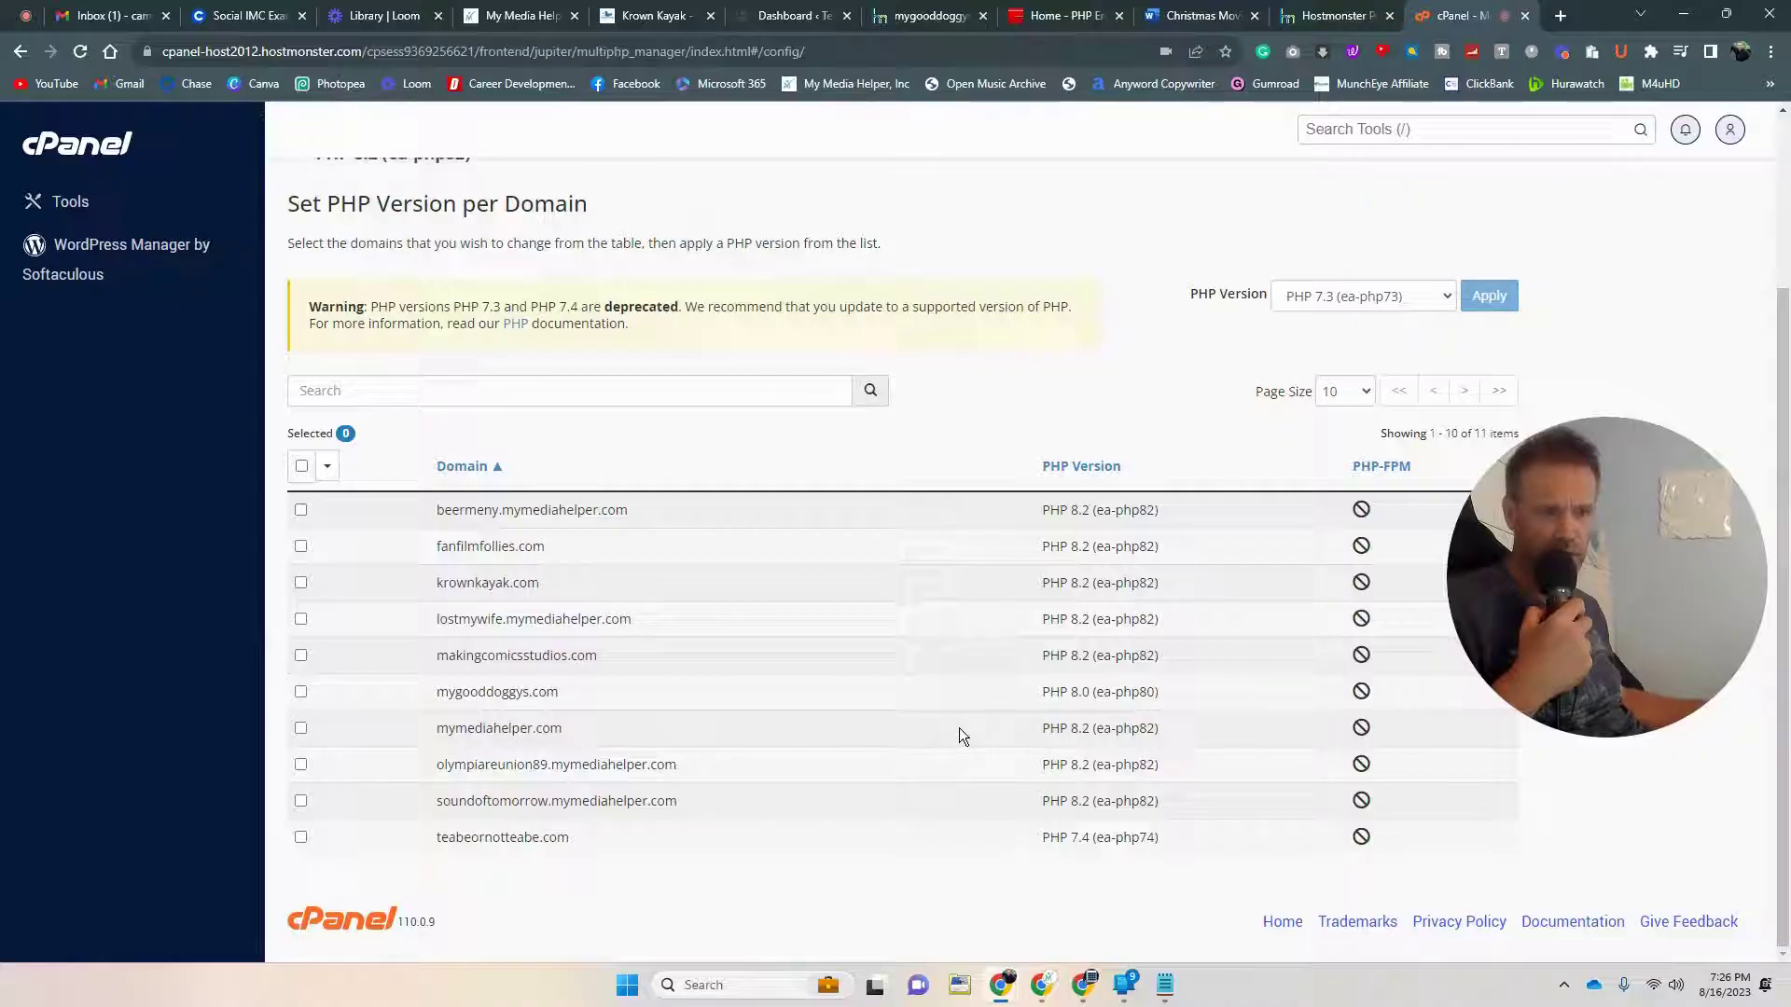
click(300, 691)
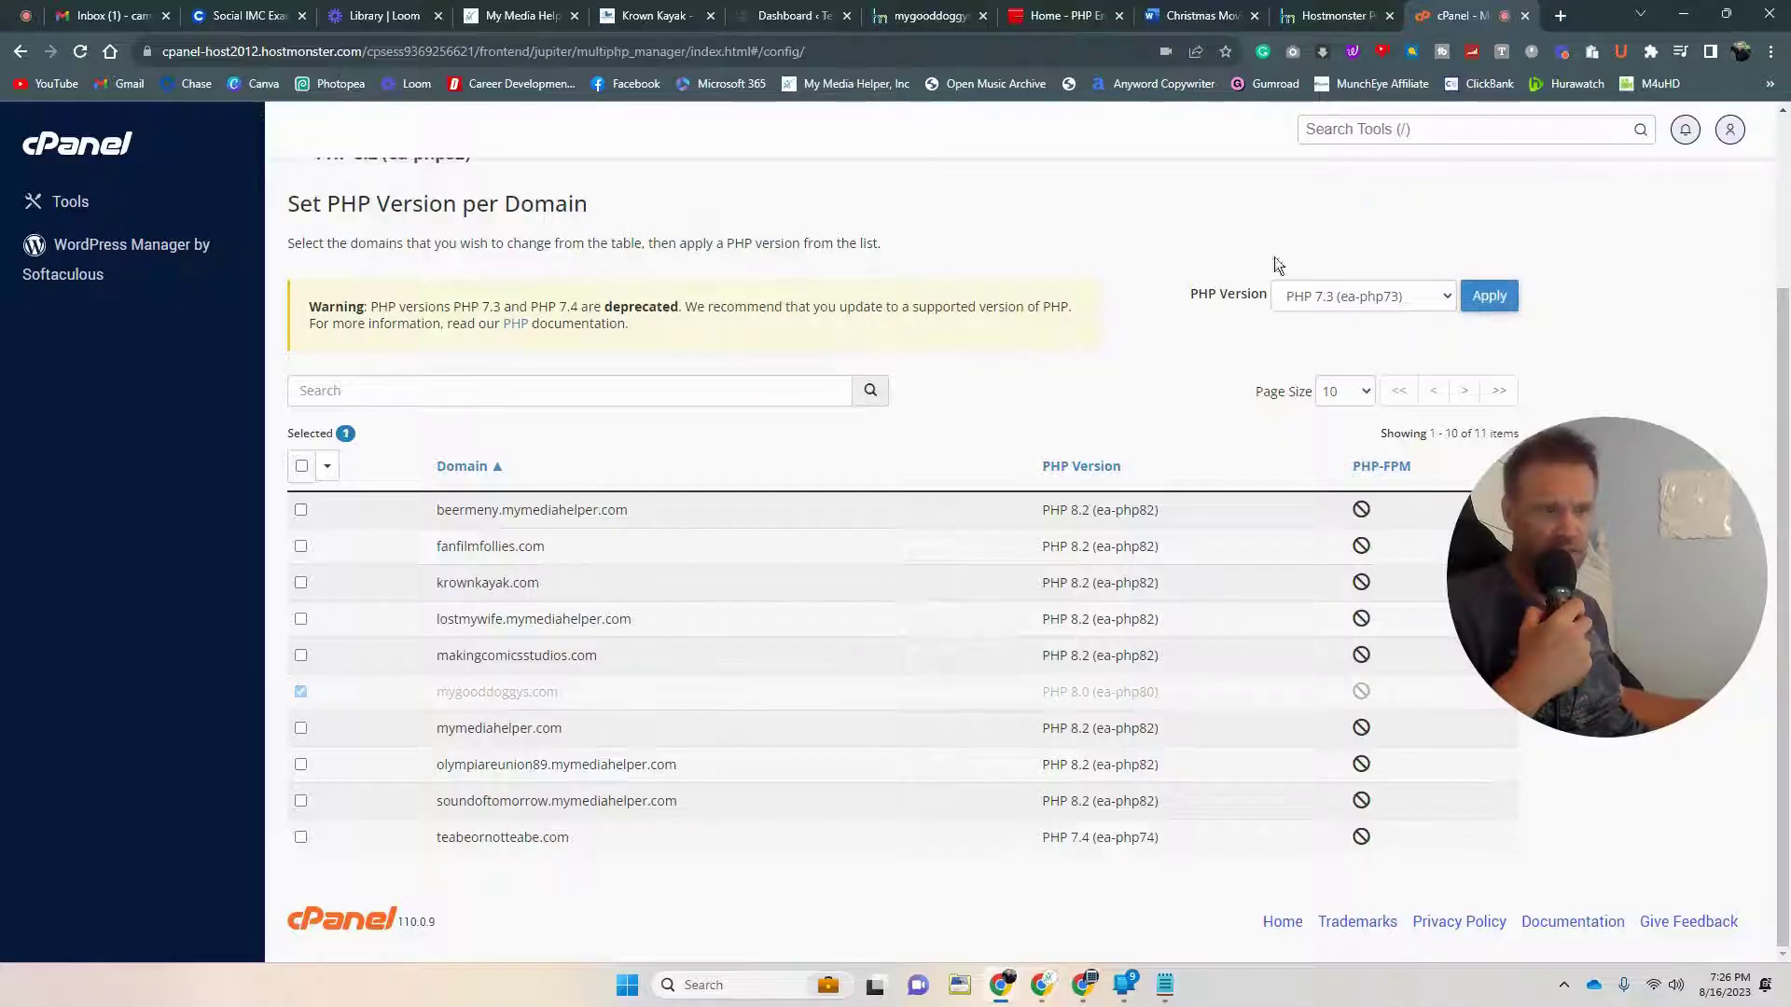
click(1380, 297)
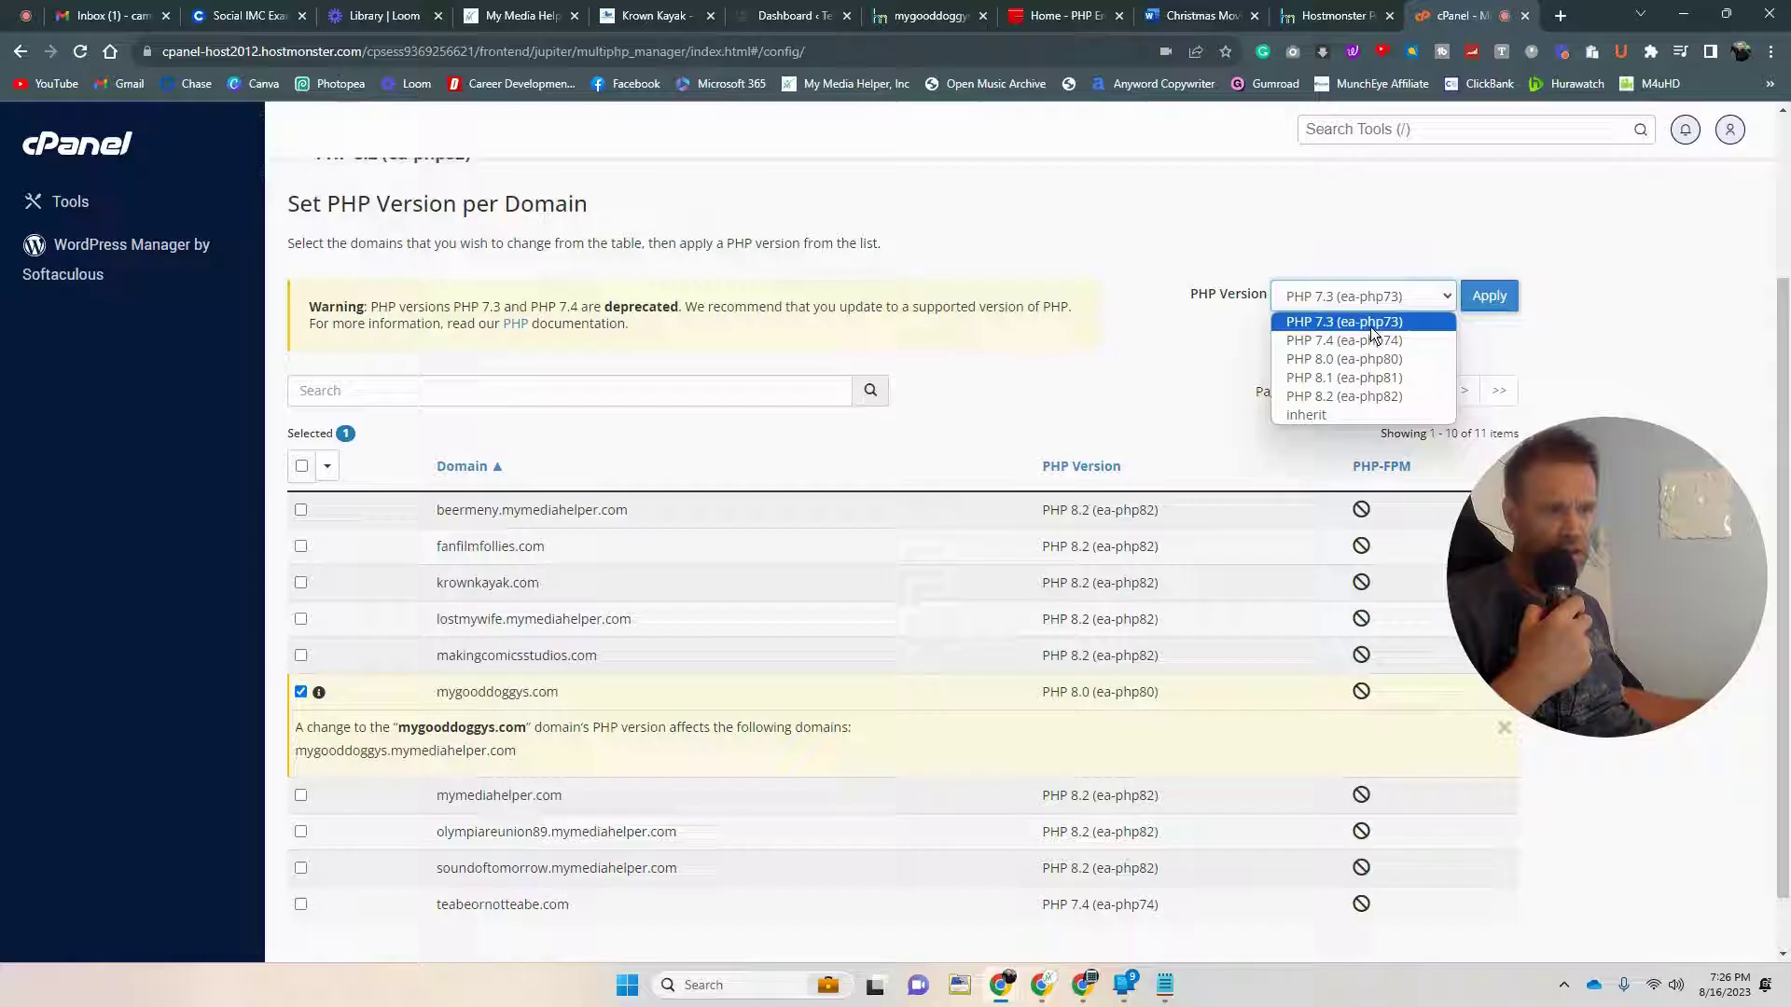
click(1369, 358)
click(1377, 304)
click(1362, 344)
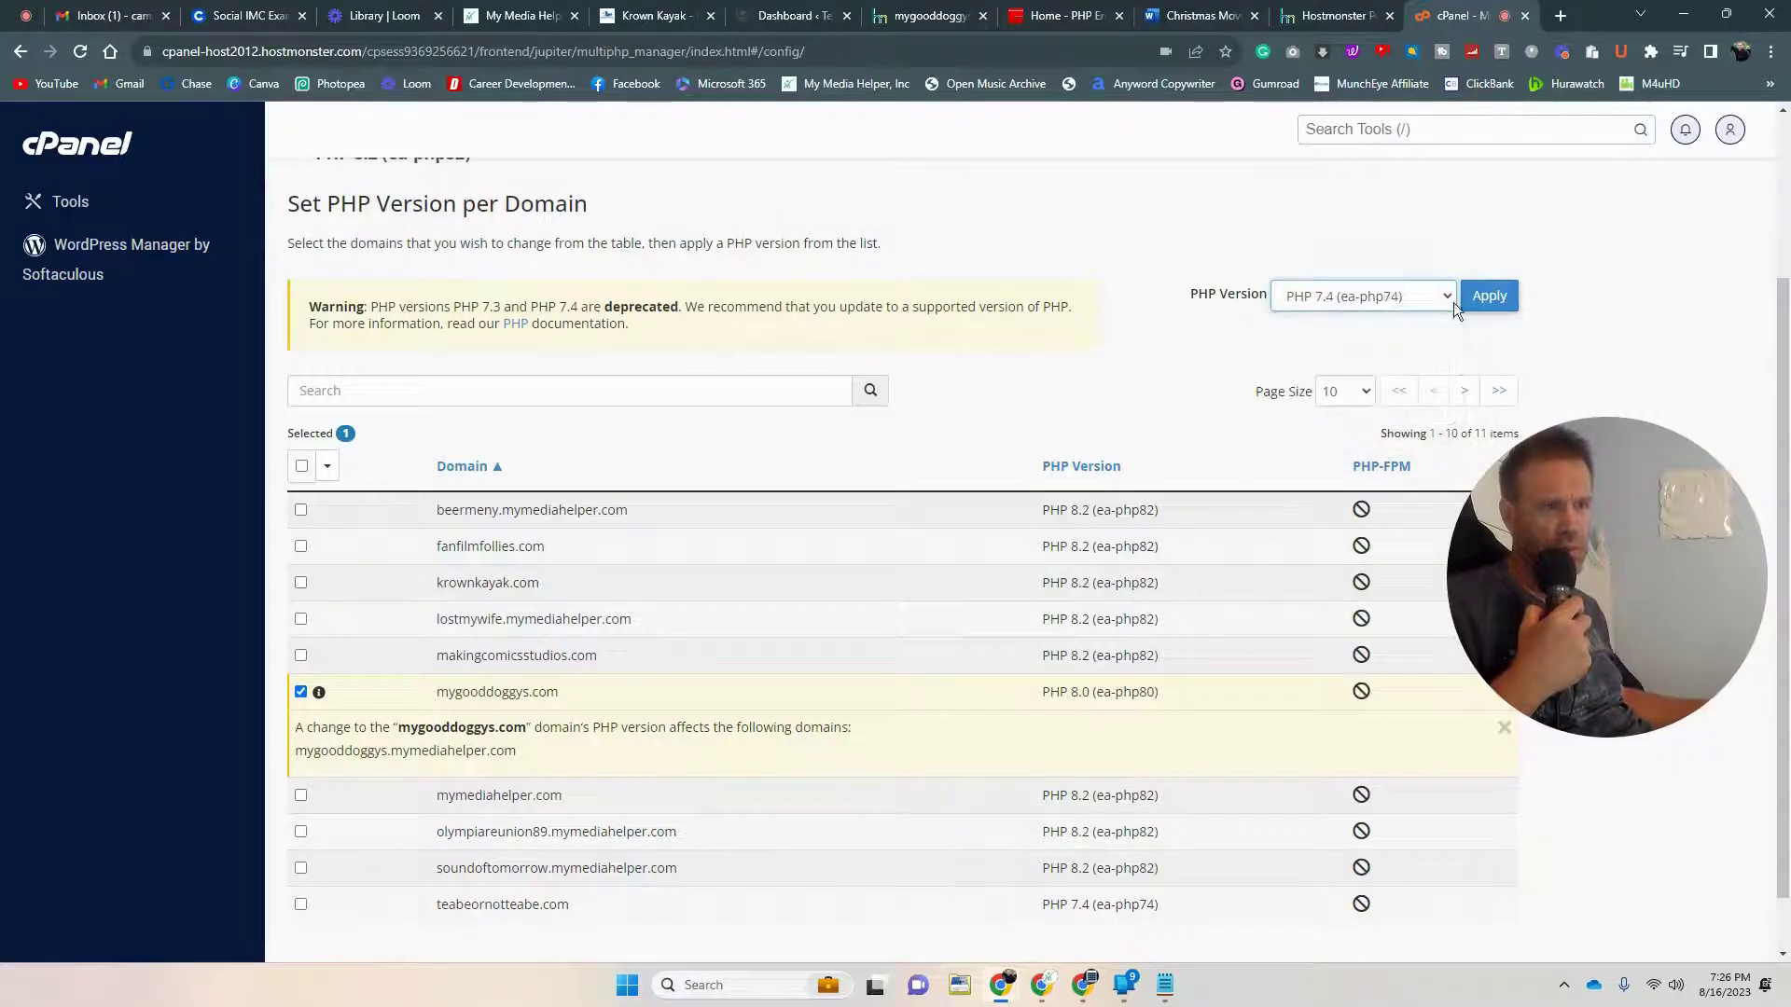
click(1476, 297)
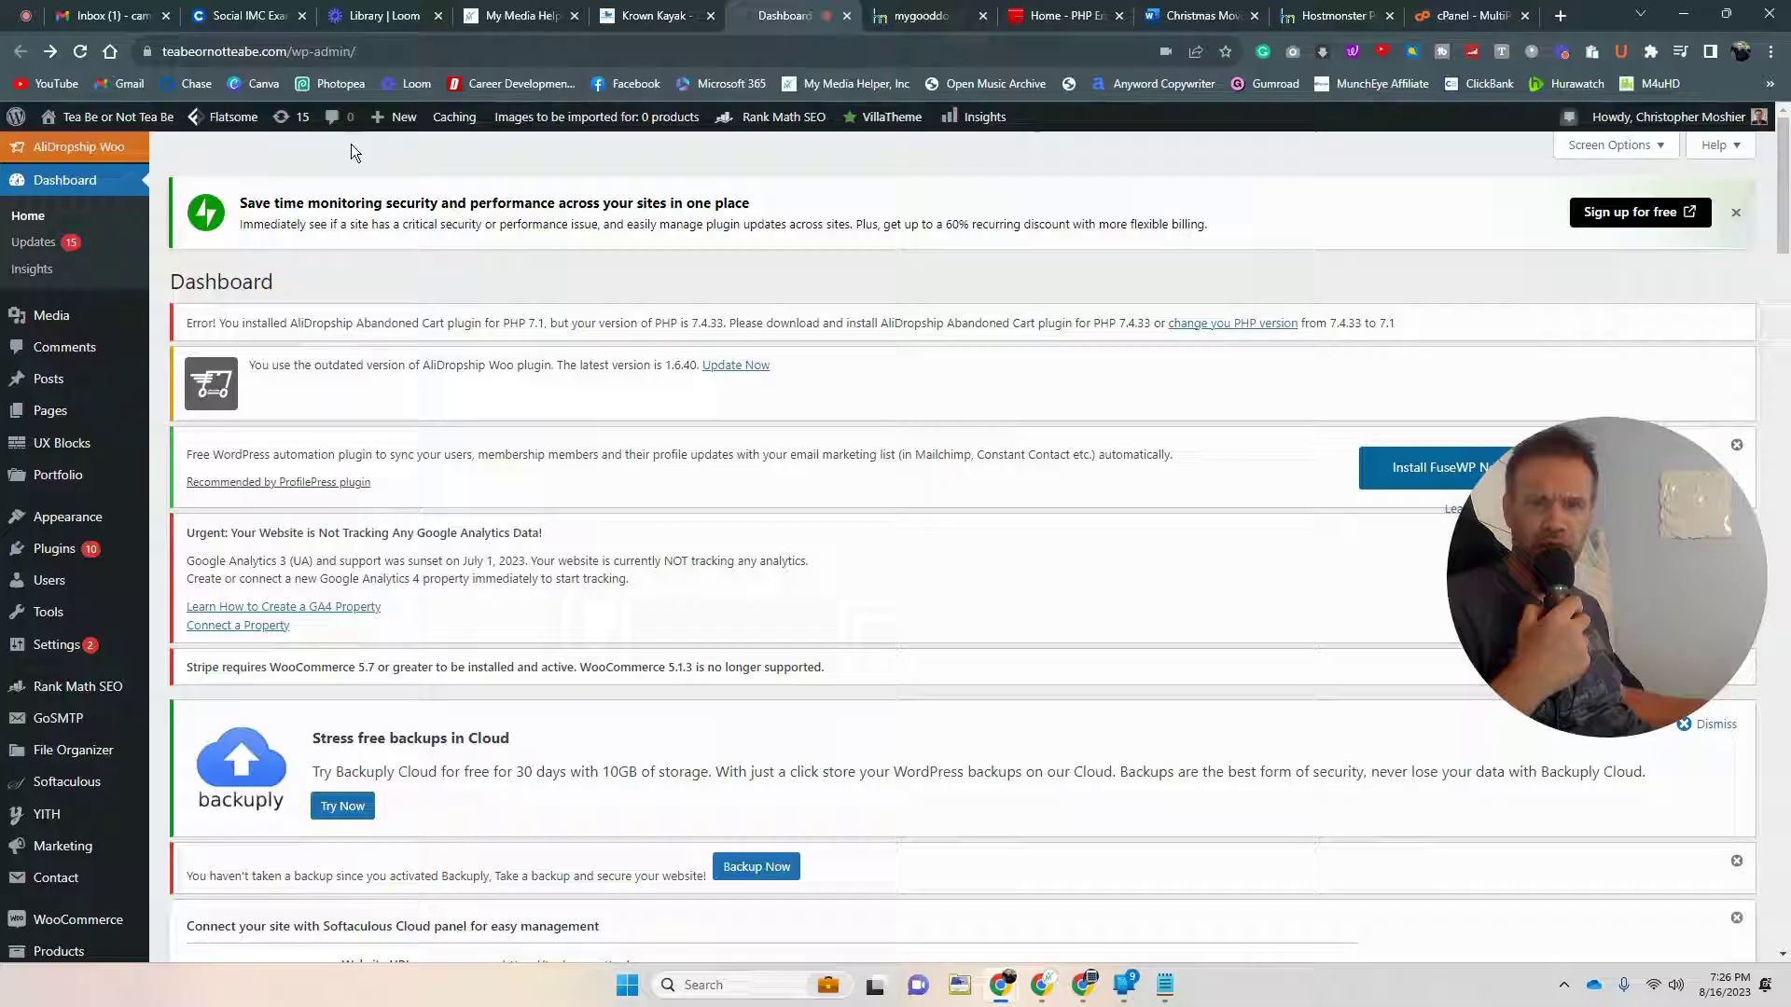
Step: Select all plugins on Tea Be's Updates page, confirm updating them, then install EXMAGE
key(F5)
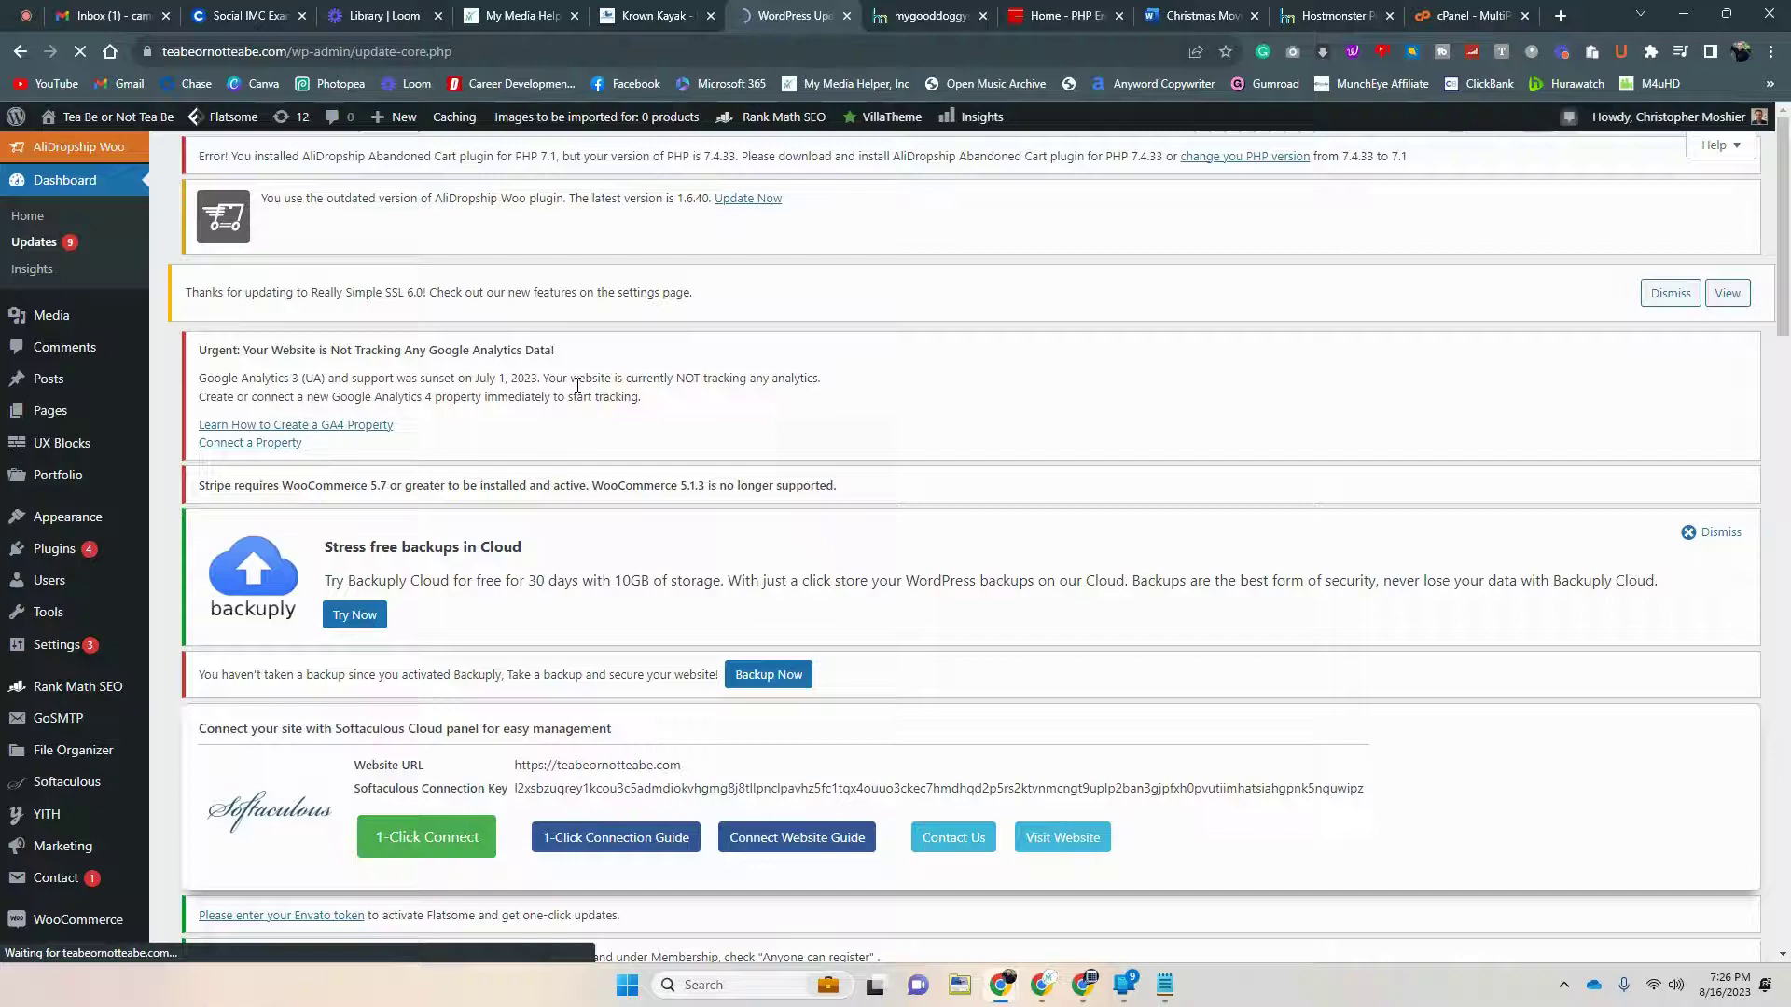
scroll(577, 385, down, 13)
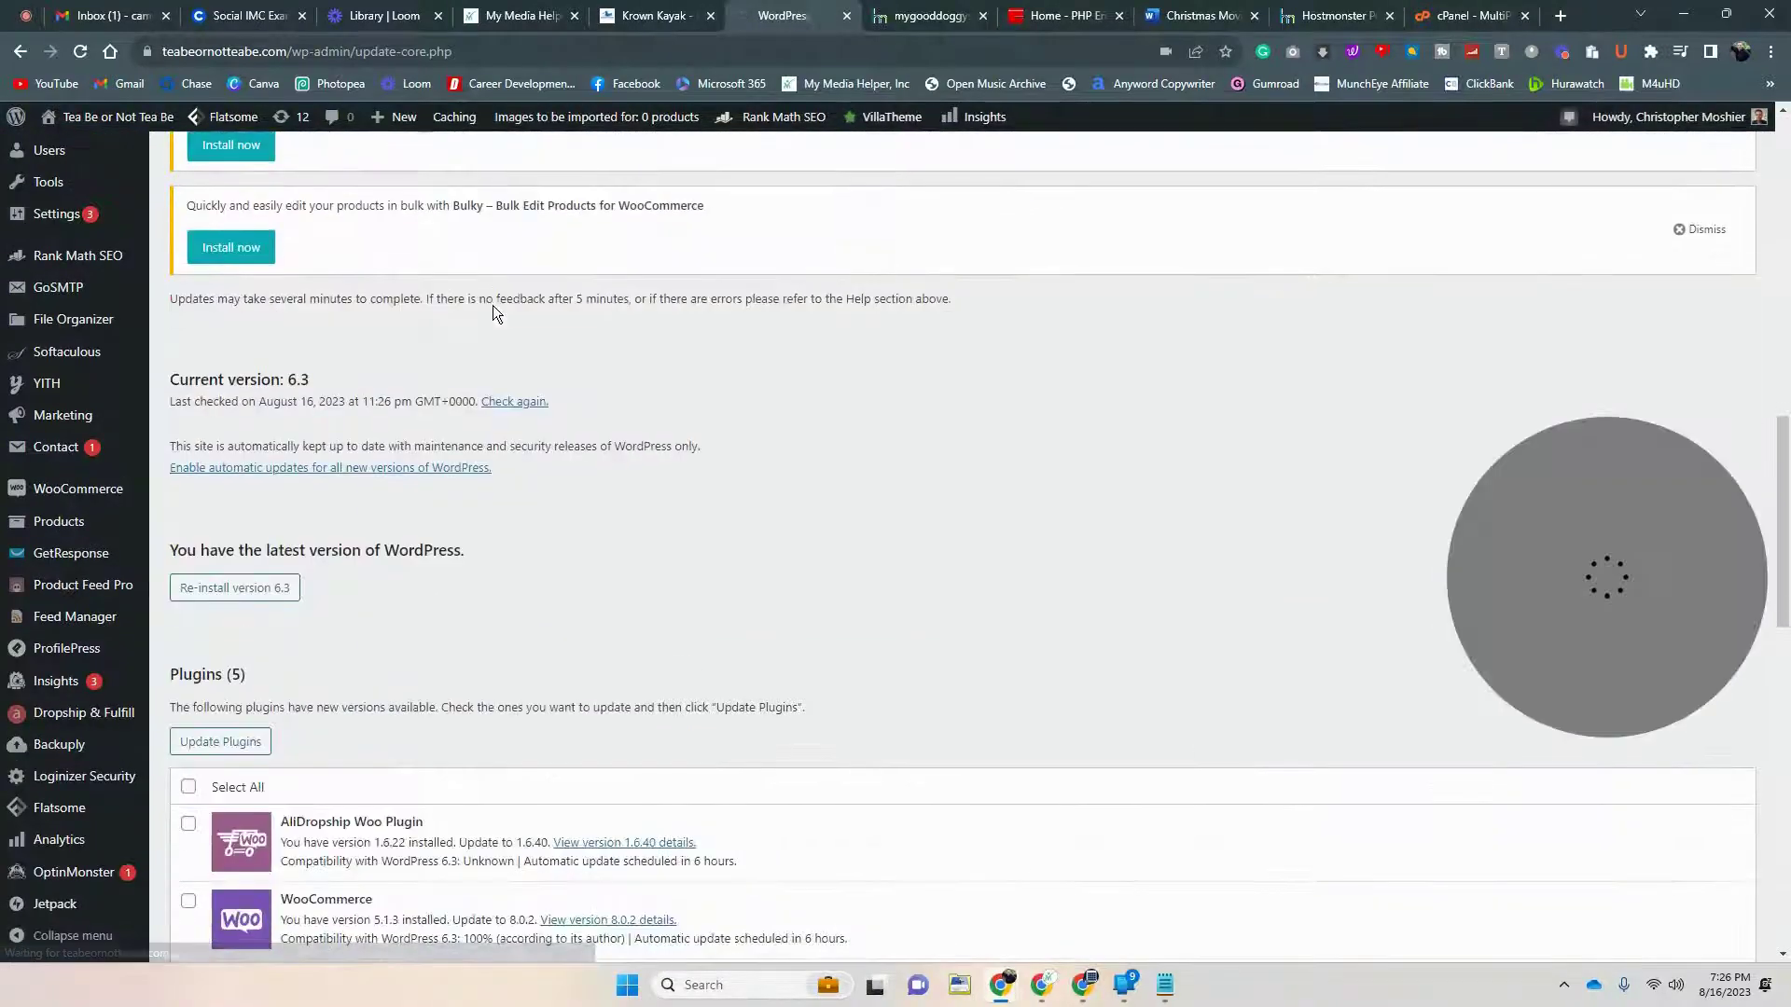
scroll(493, 308, down, 5)
click(189, 320)
click(213, 277)
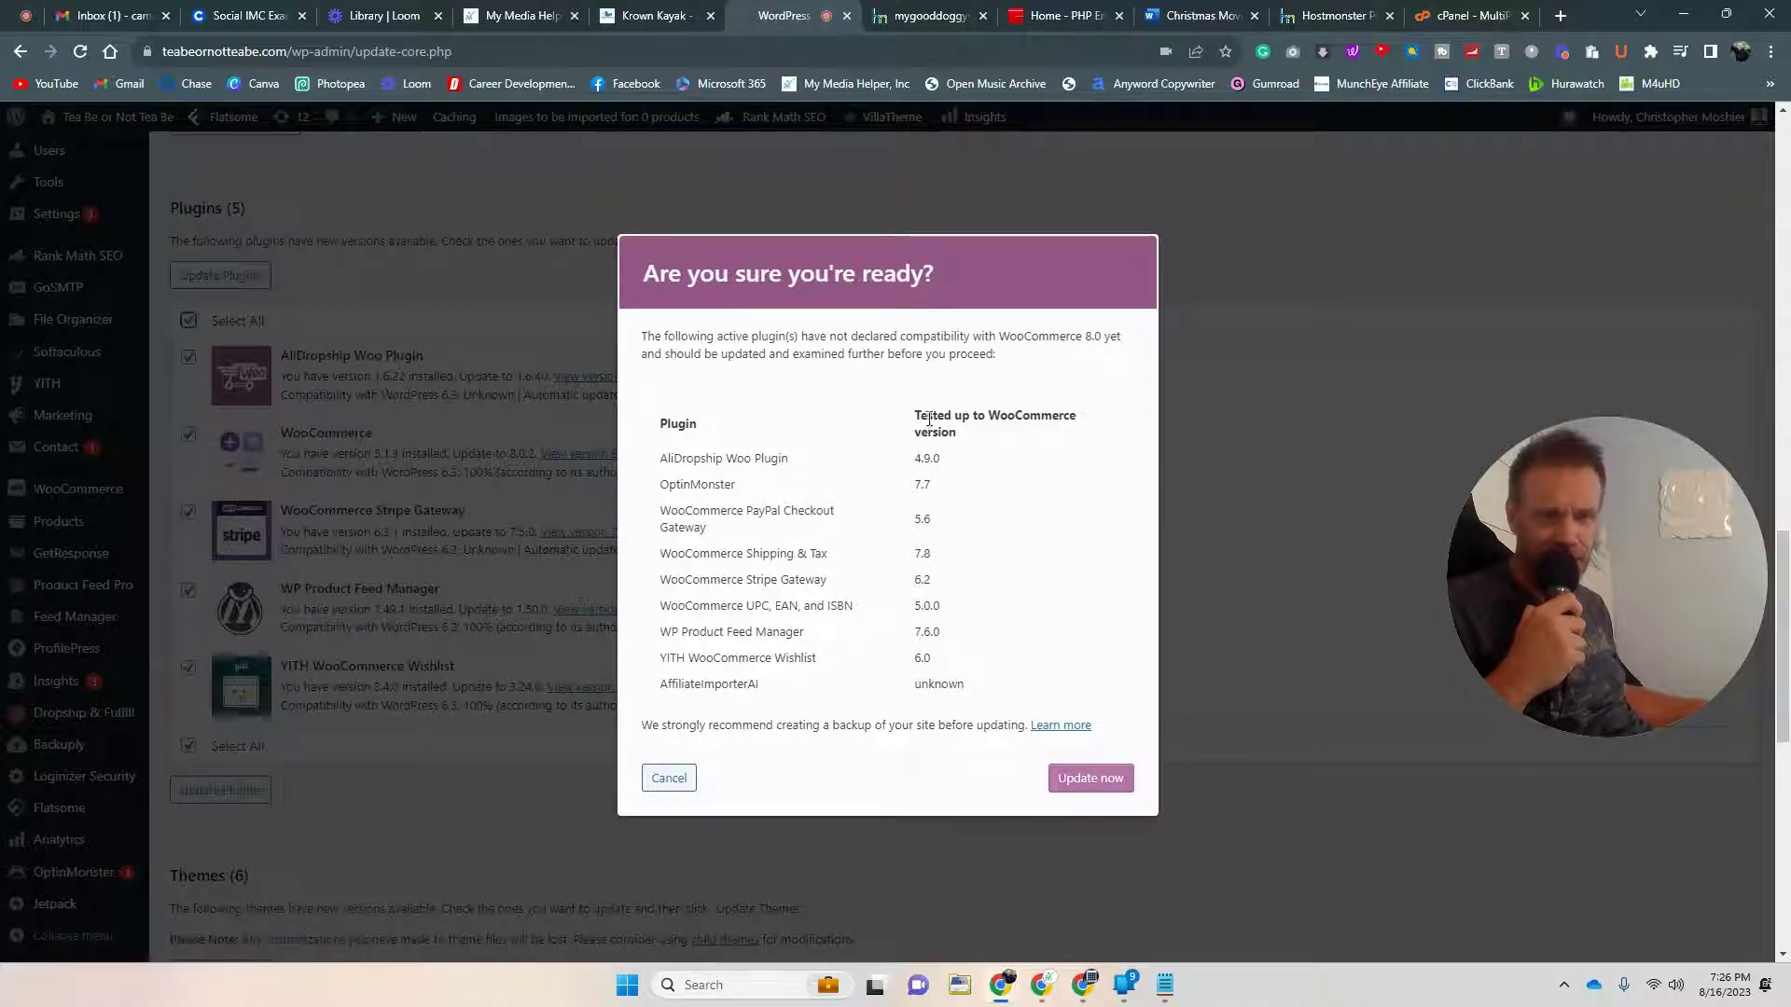
click(1073, 780)
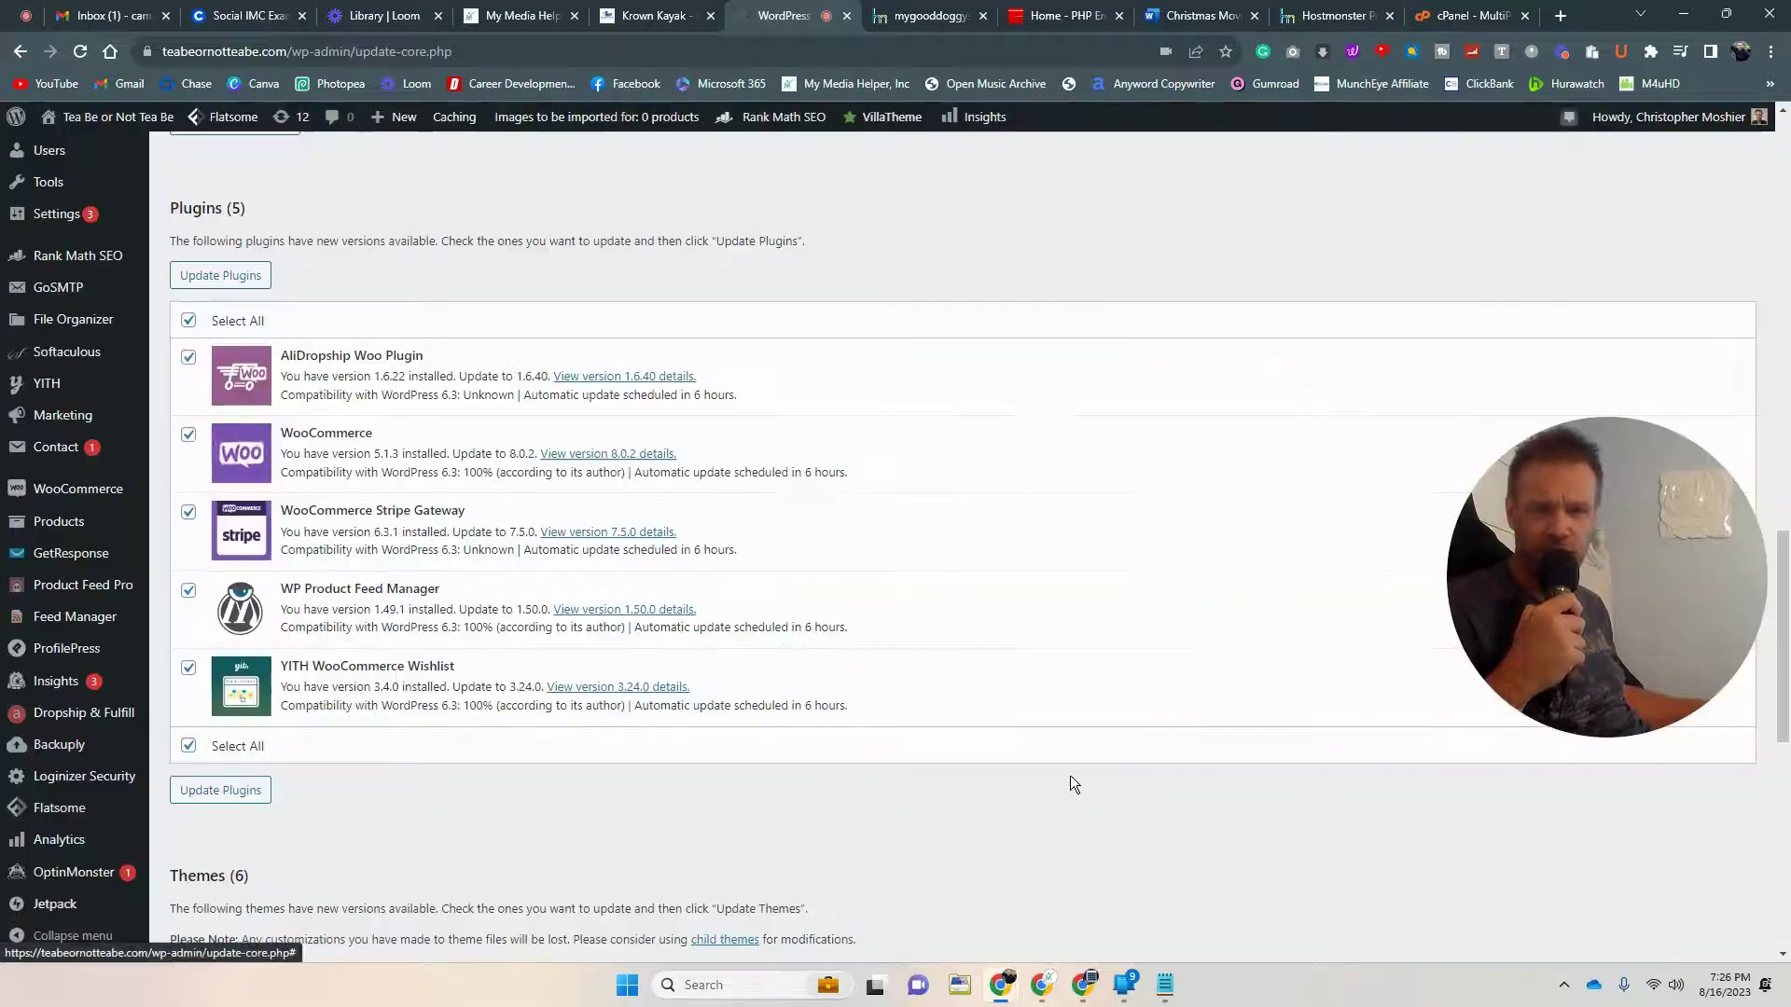
click(228, 791)
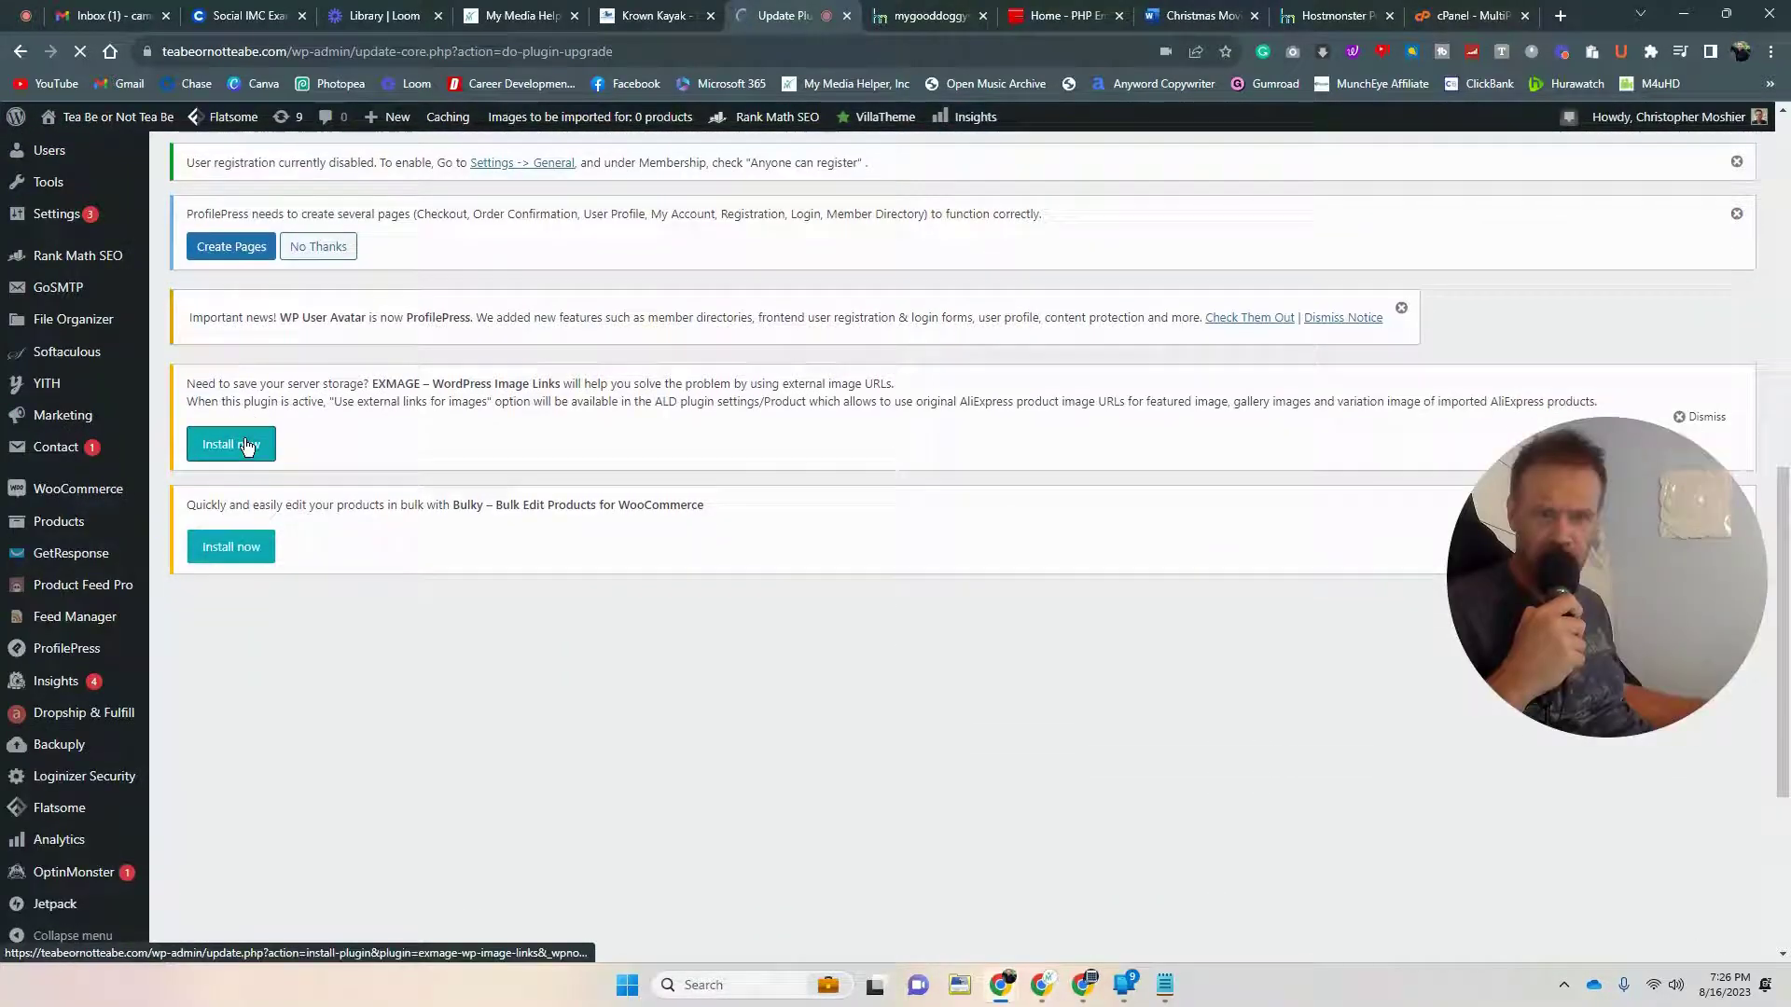
click(248, 446)
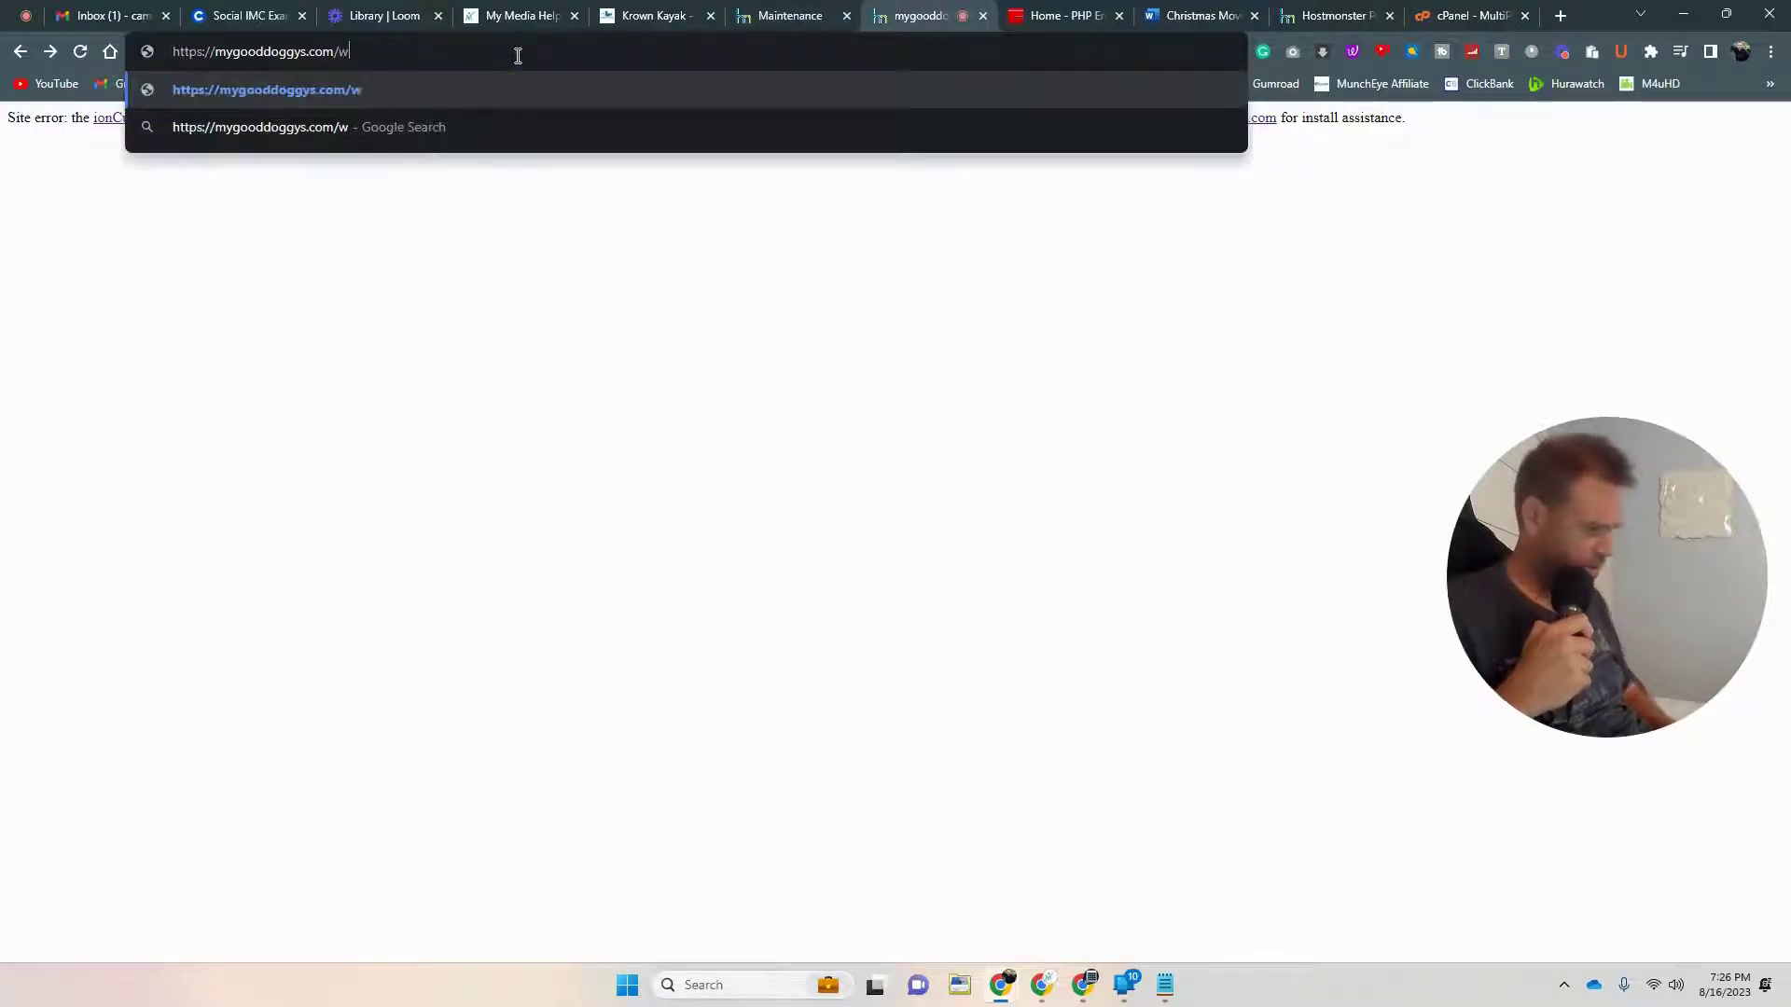
Step: Load mygooddoggys.com/wp-admin, briefly checking the Tea Be site's update progress
text(p-admin)
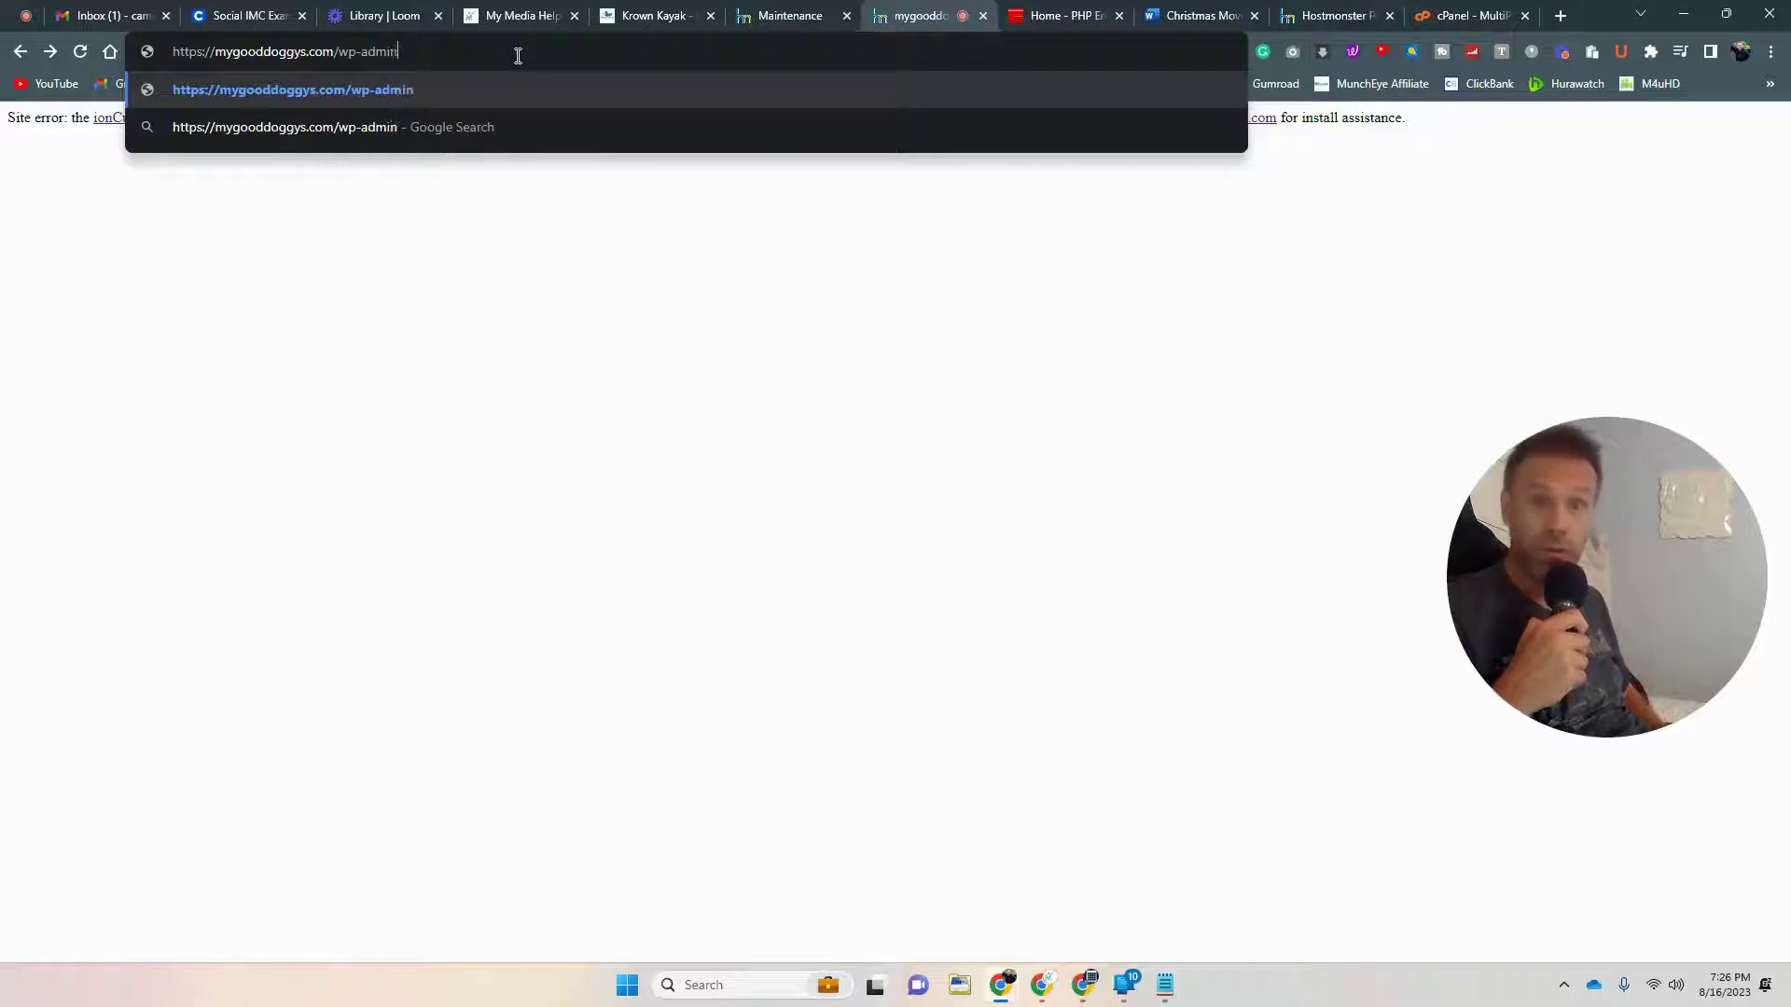
key(Return)
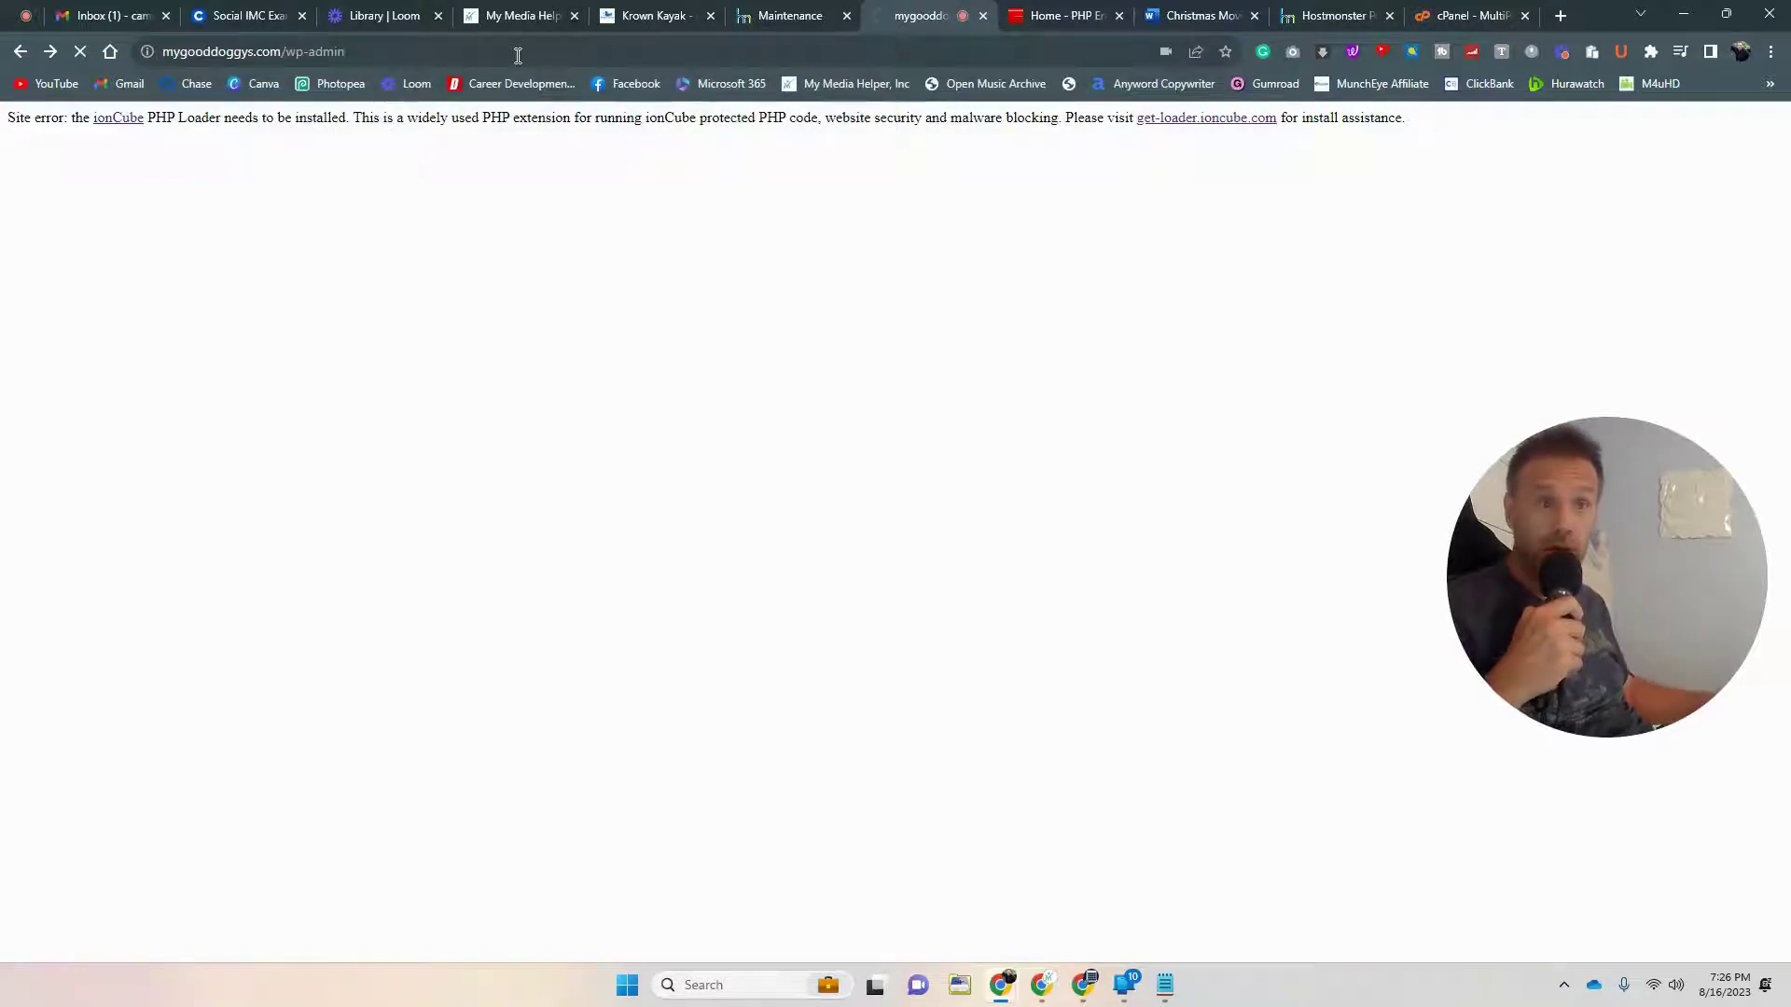
click(788, 16)
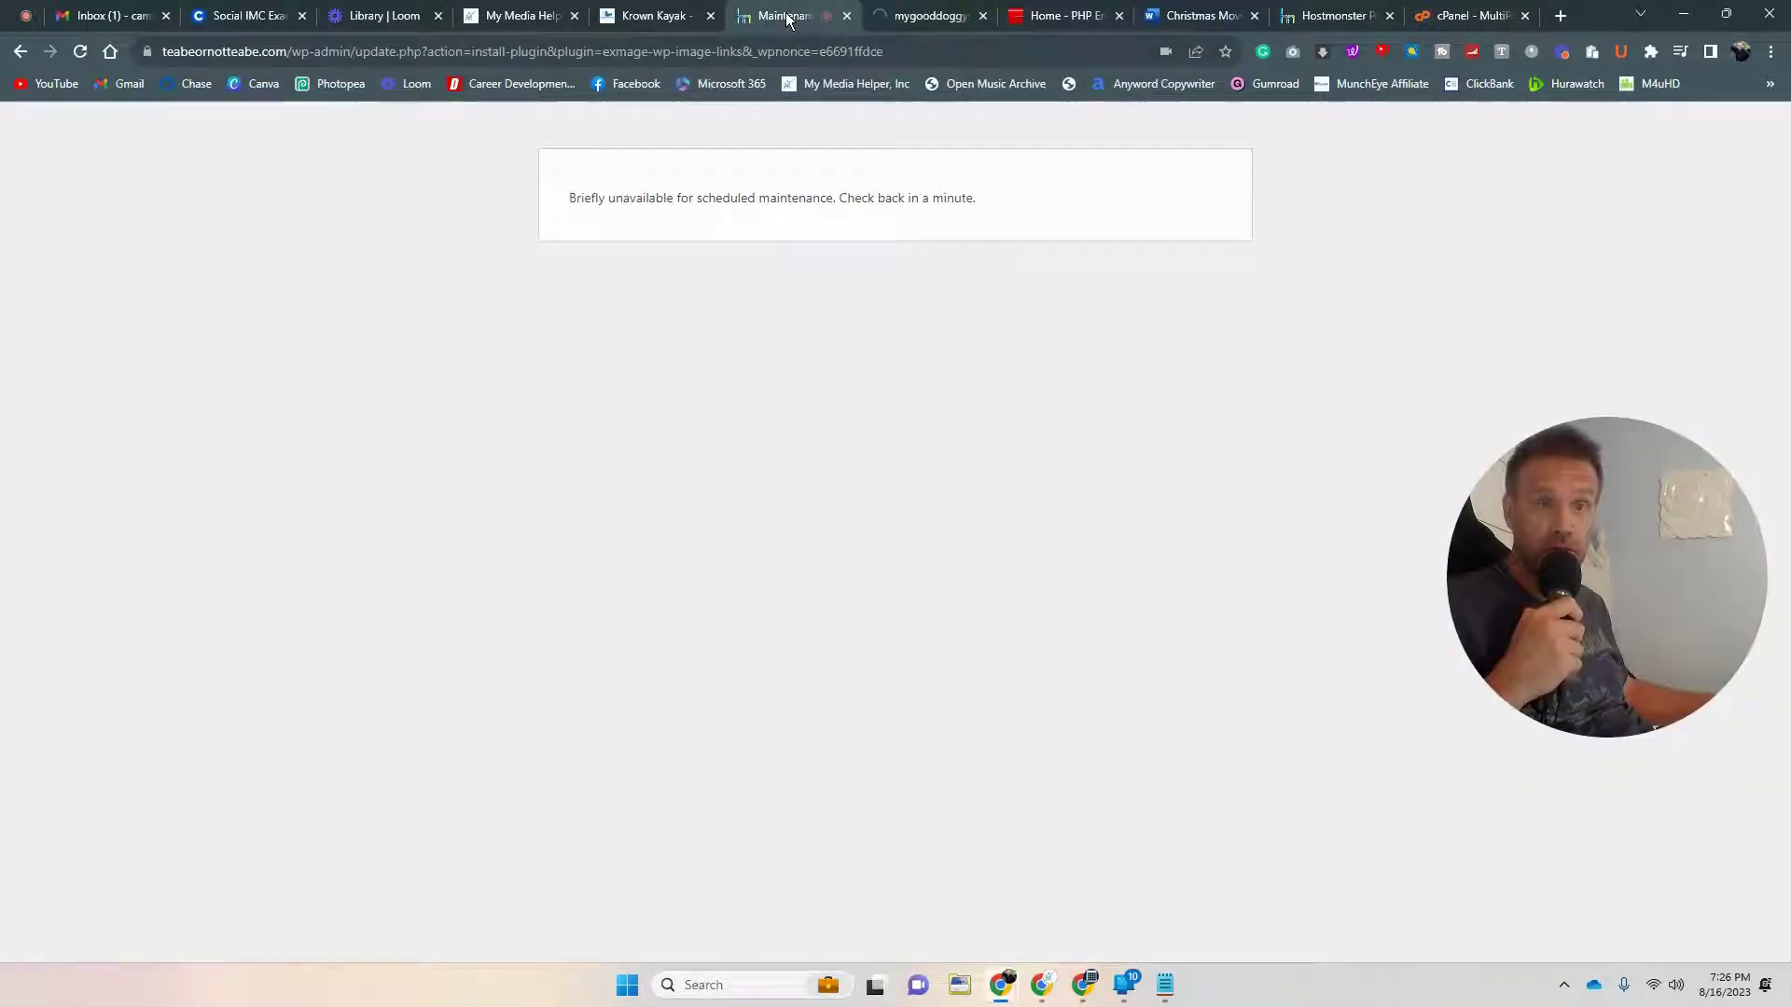
click(904, 21)
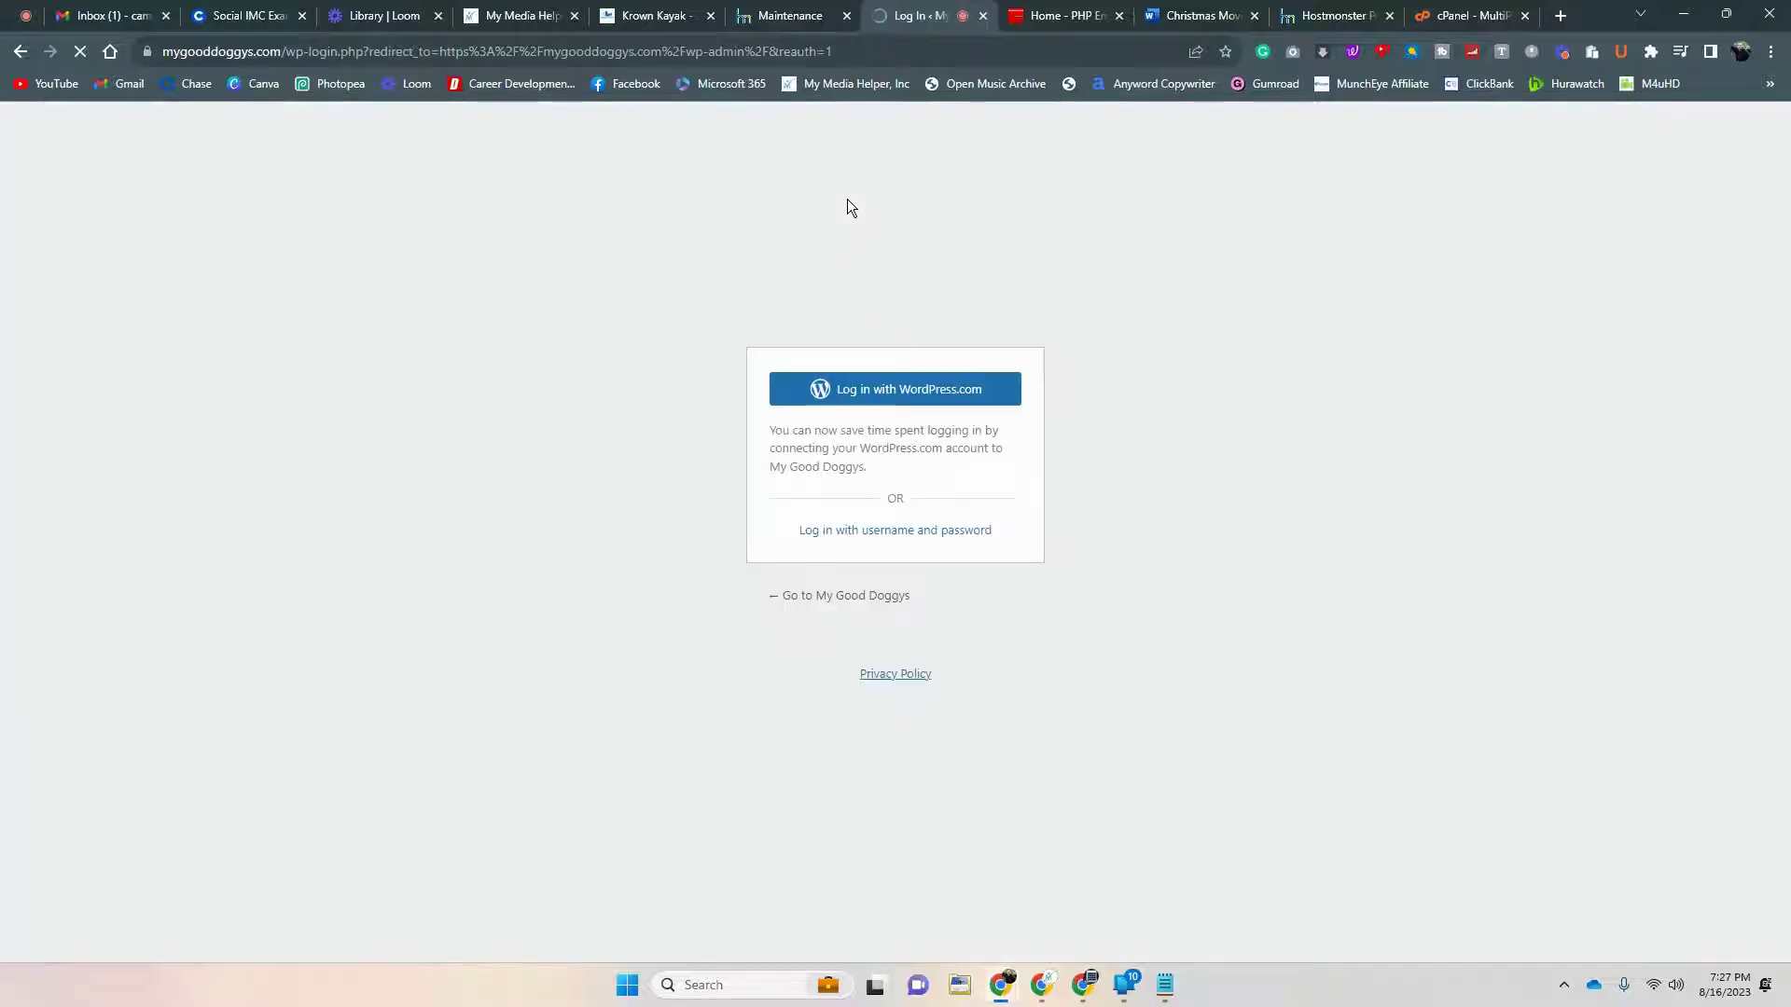
Step: Log in with the saved username and password and confirm the admin email
click(923, 532)
click(868, 425)
click(937, 475)
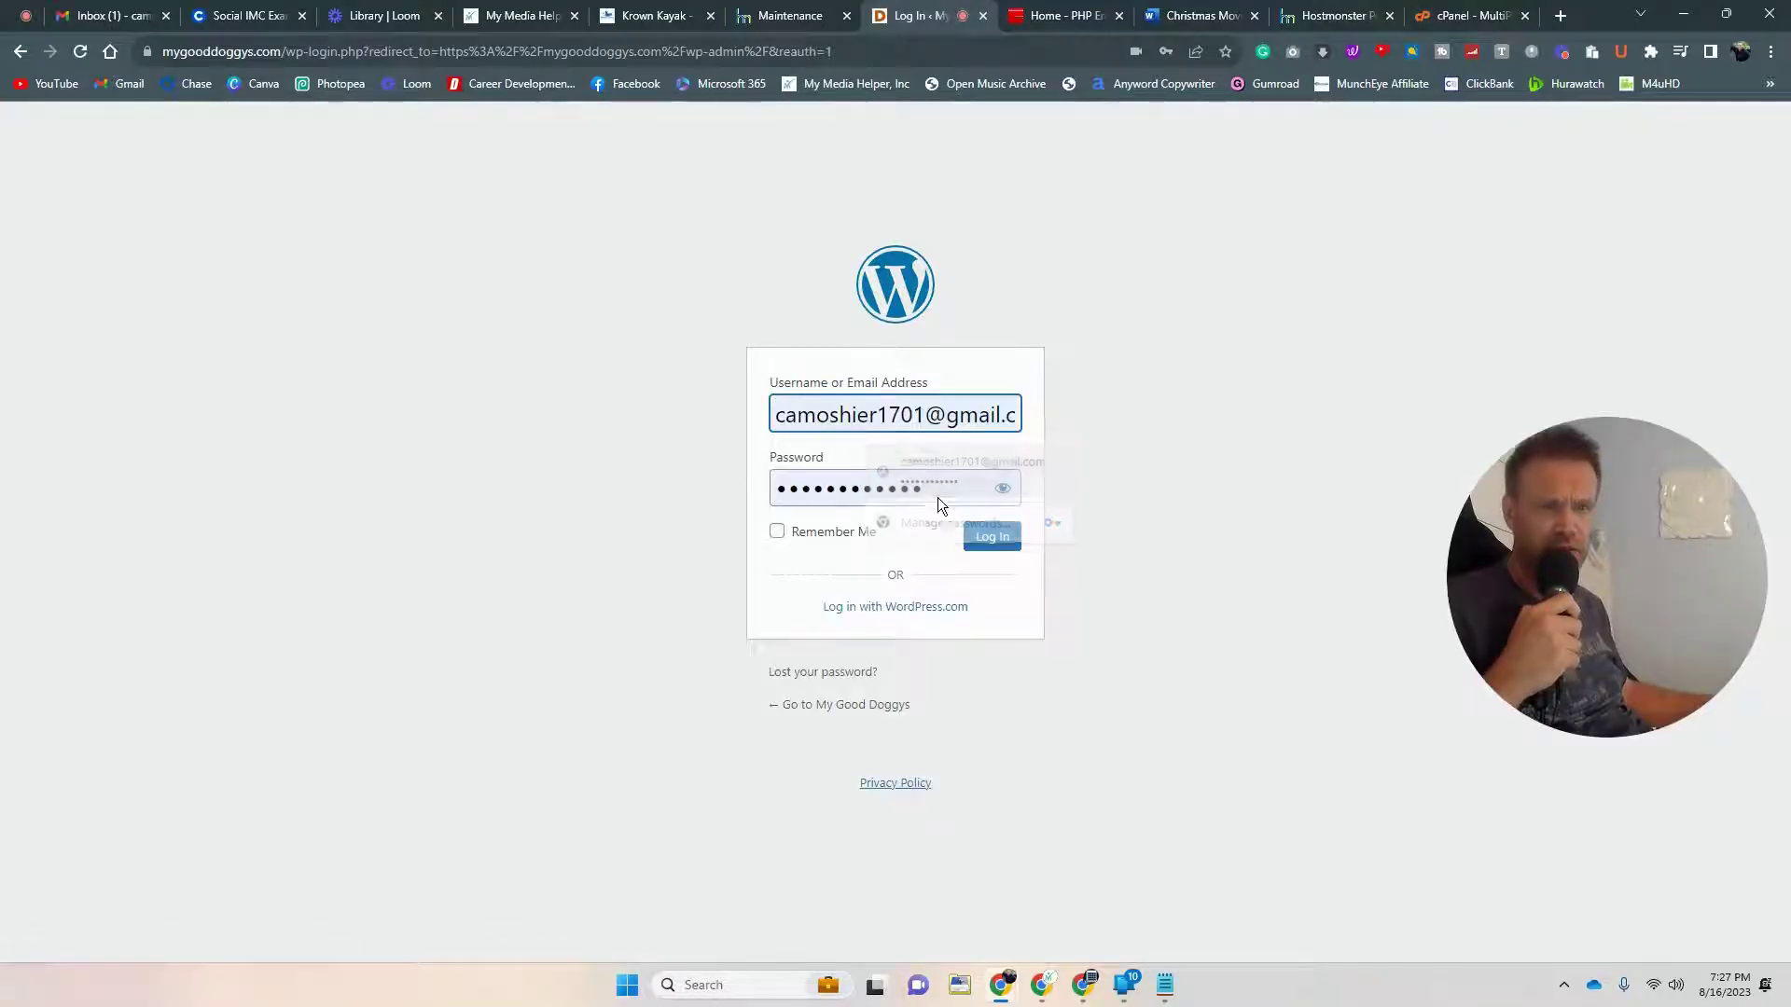
click(975, 546)
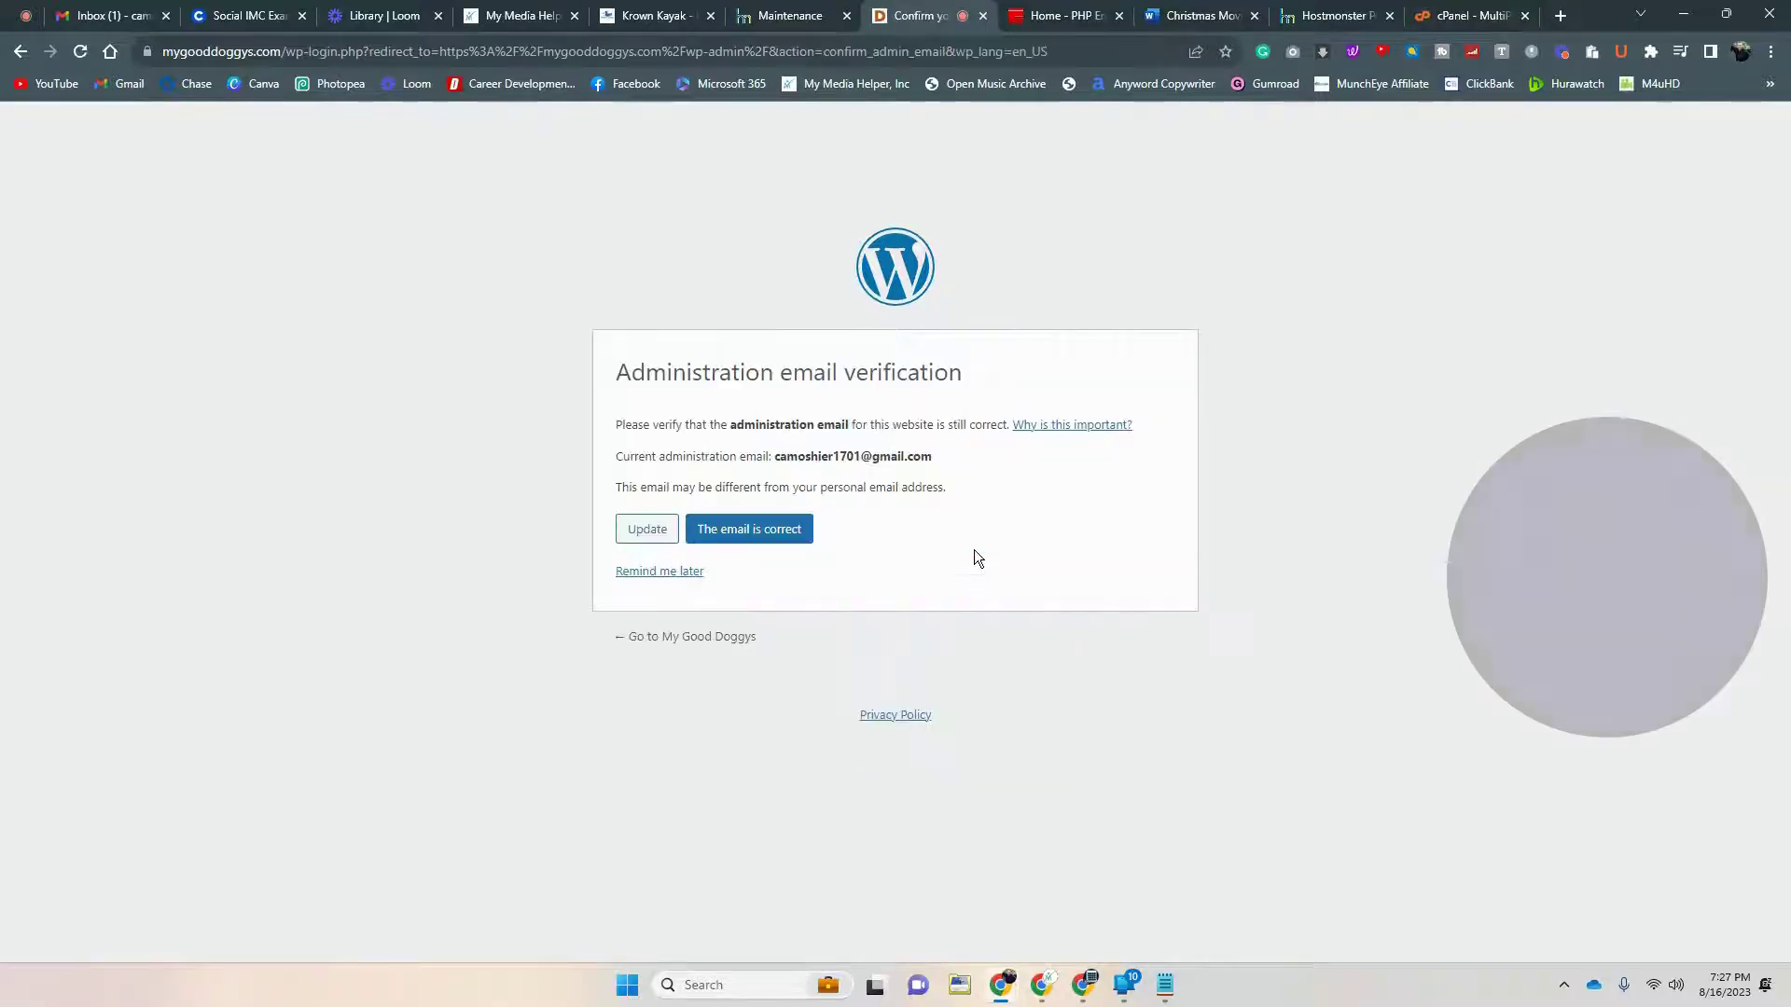
click(752, 531)
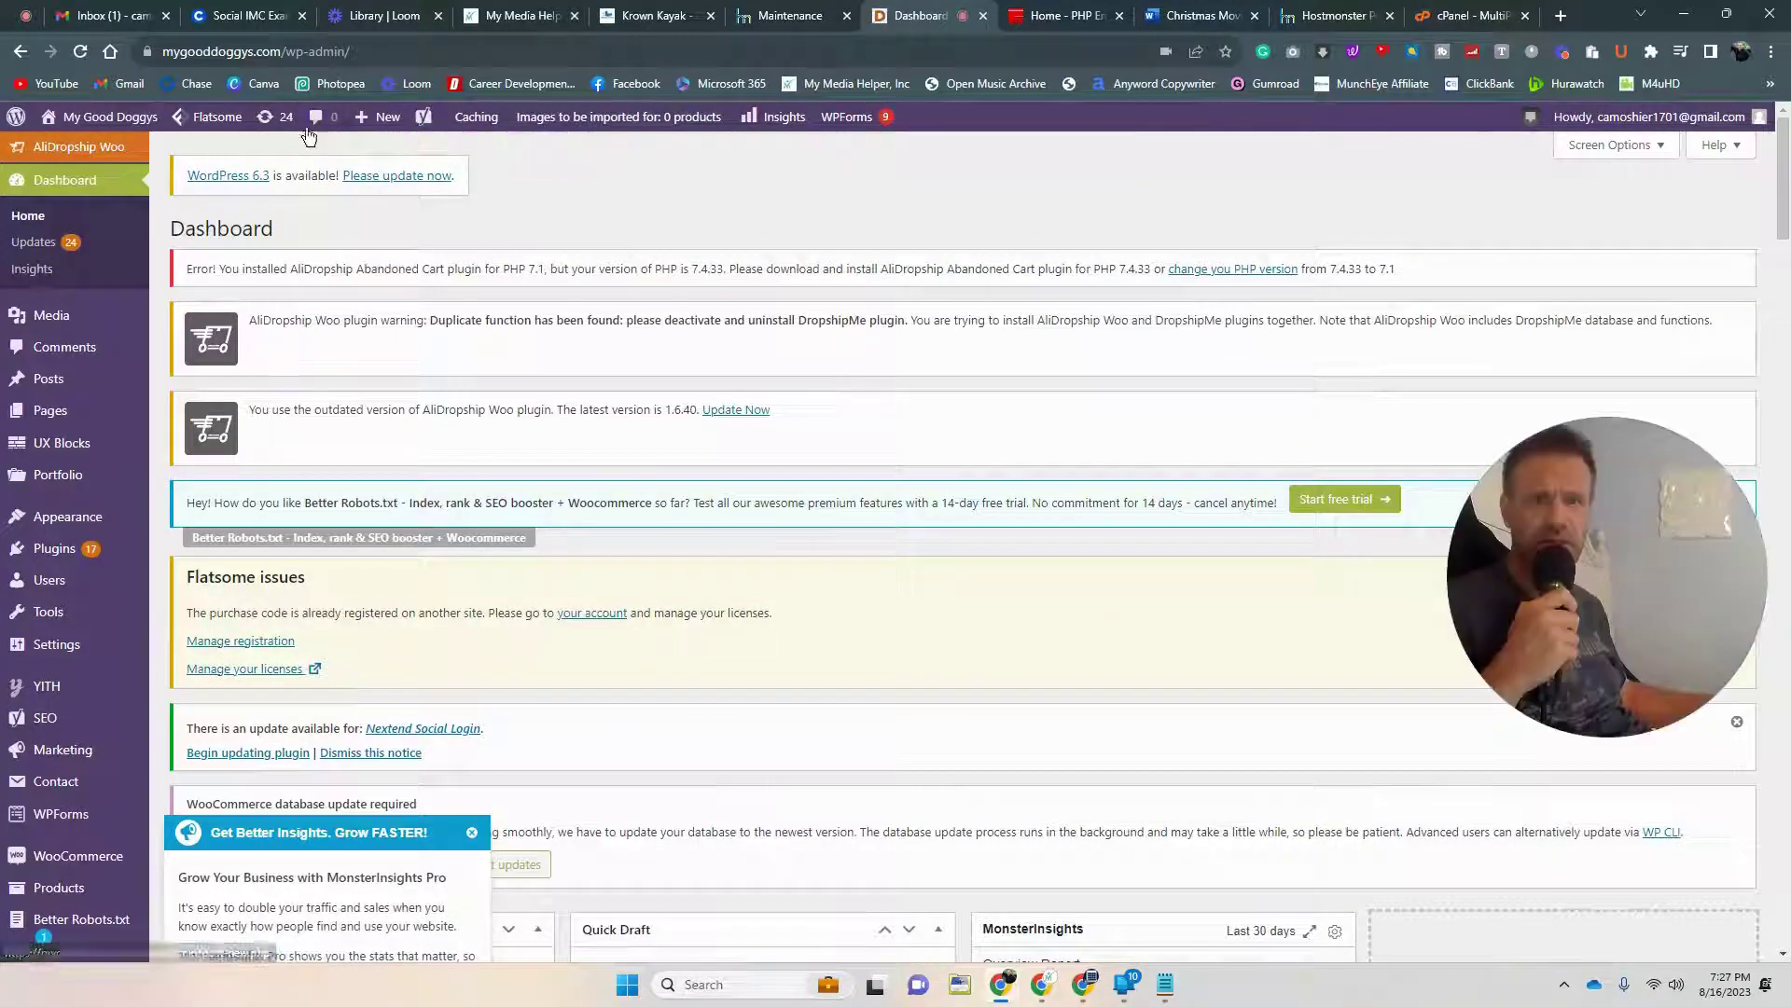
Step: From the Updates page, start the WordPress core update to version 6.3
click(272, 117)
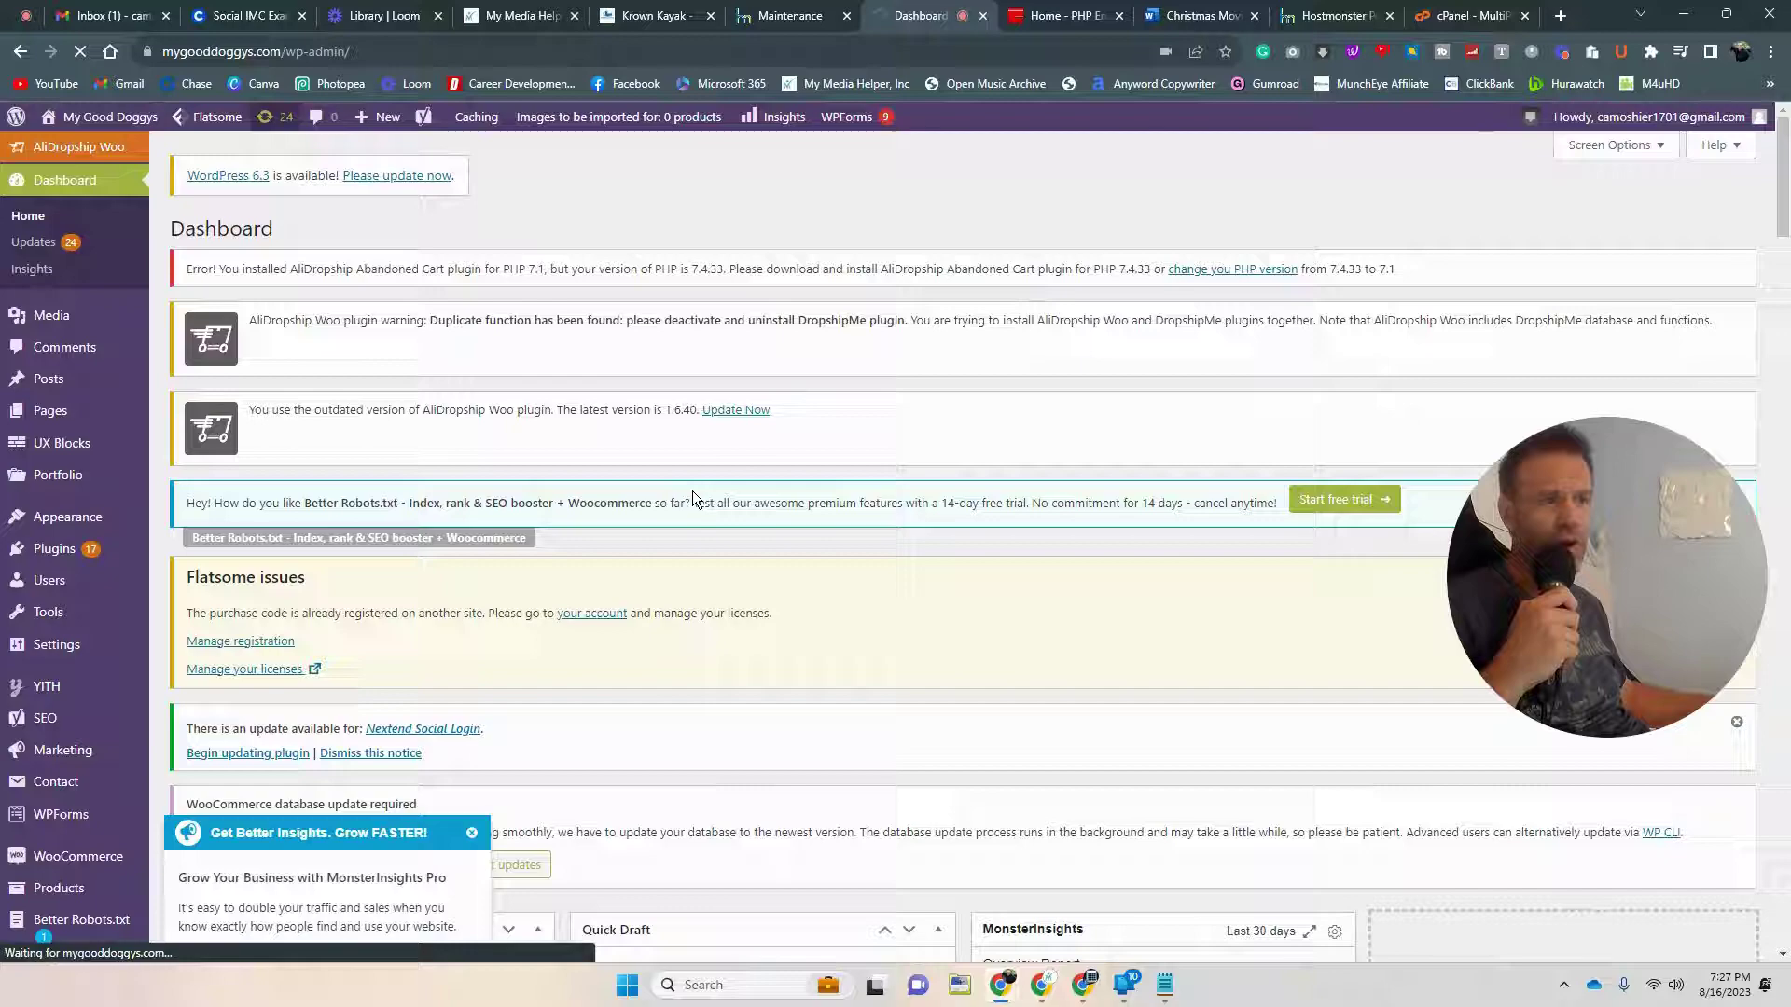
scroll(692, 491, down, 3)
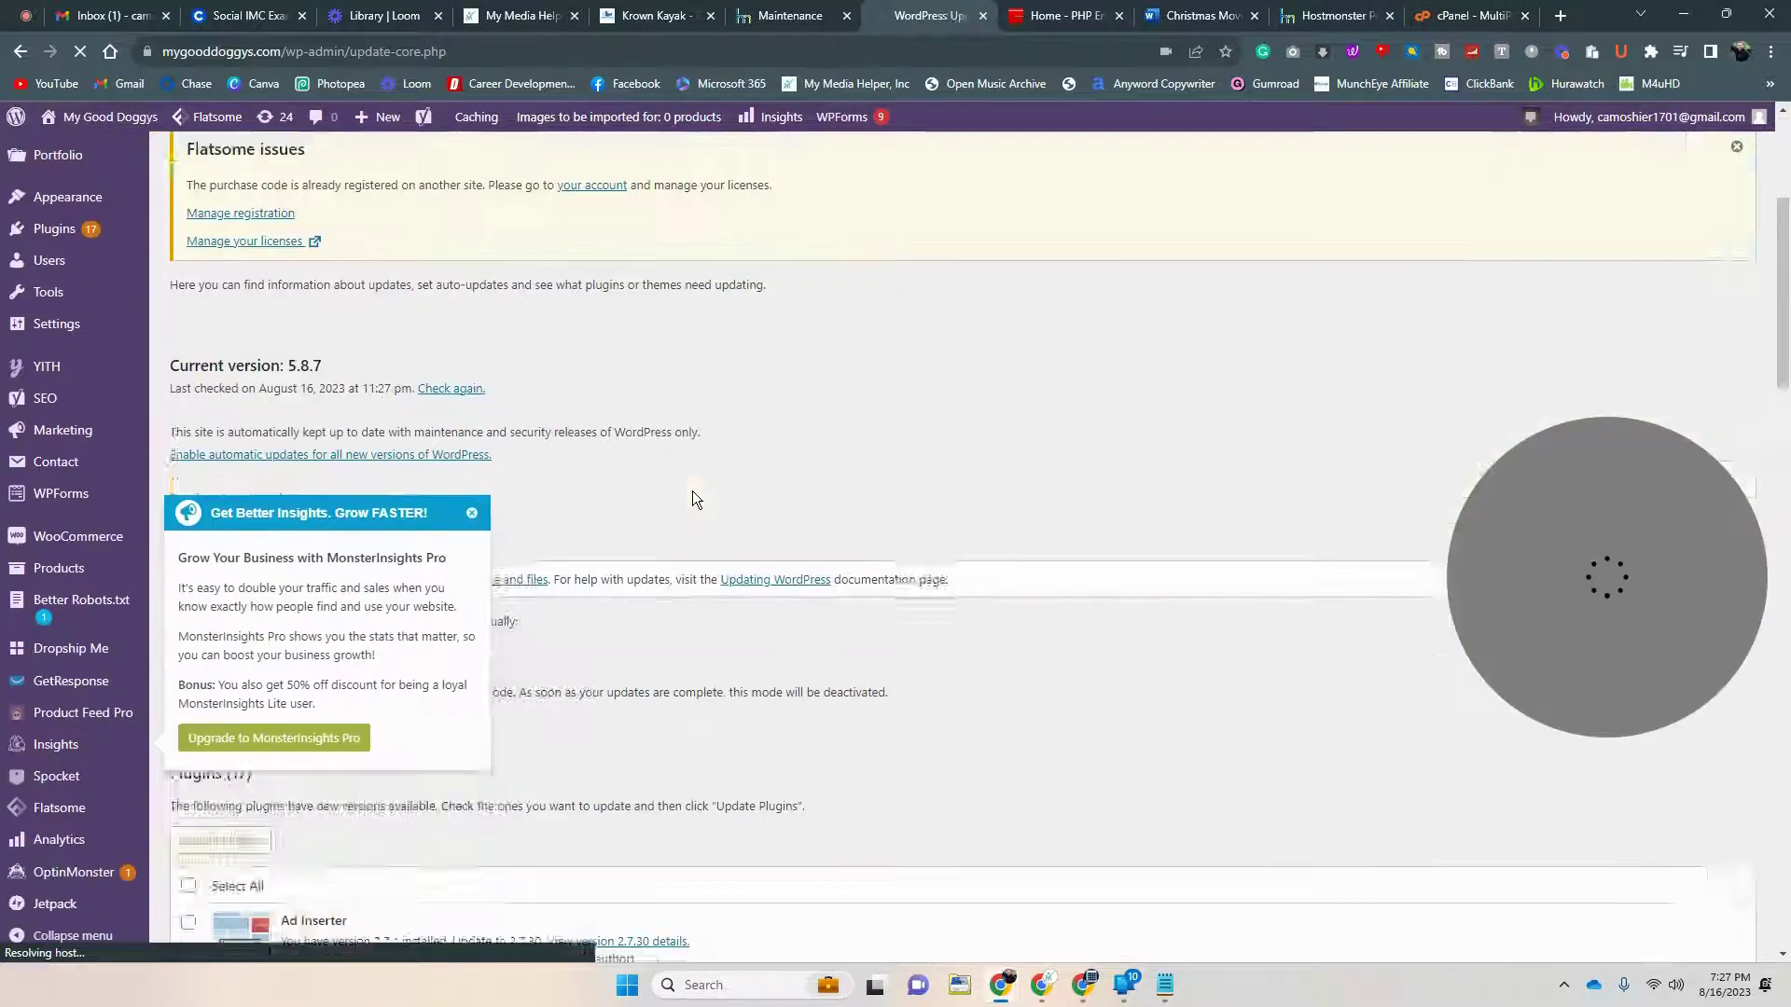
scroll(758, 554, down, 2)
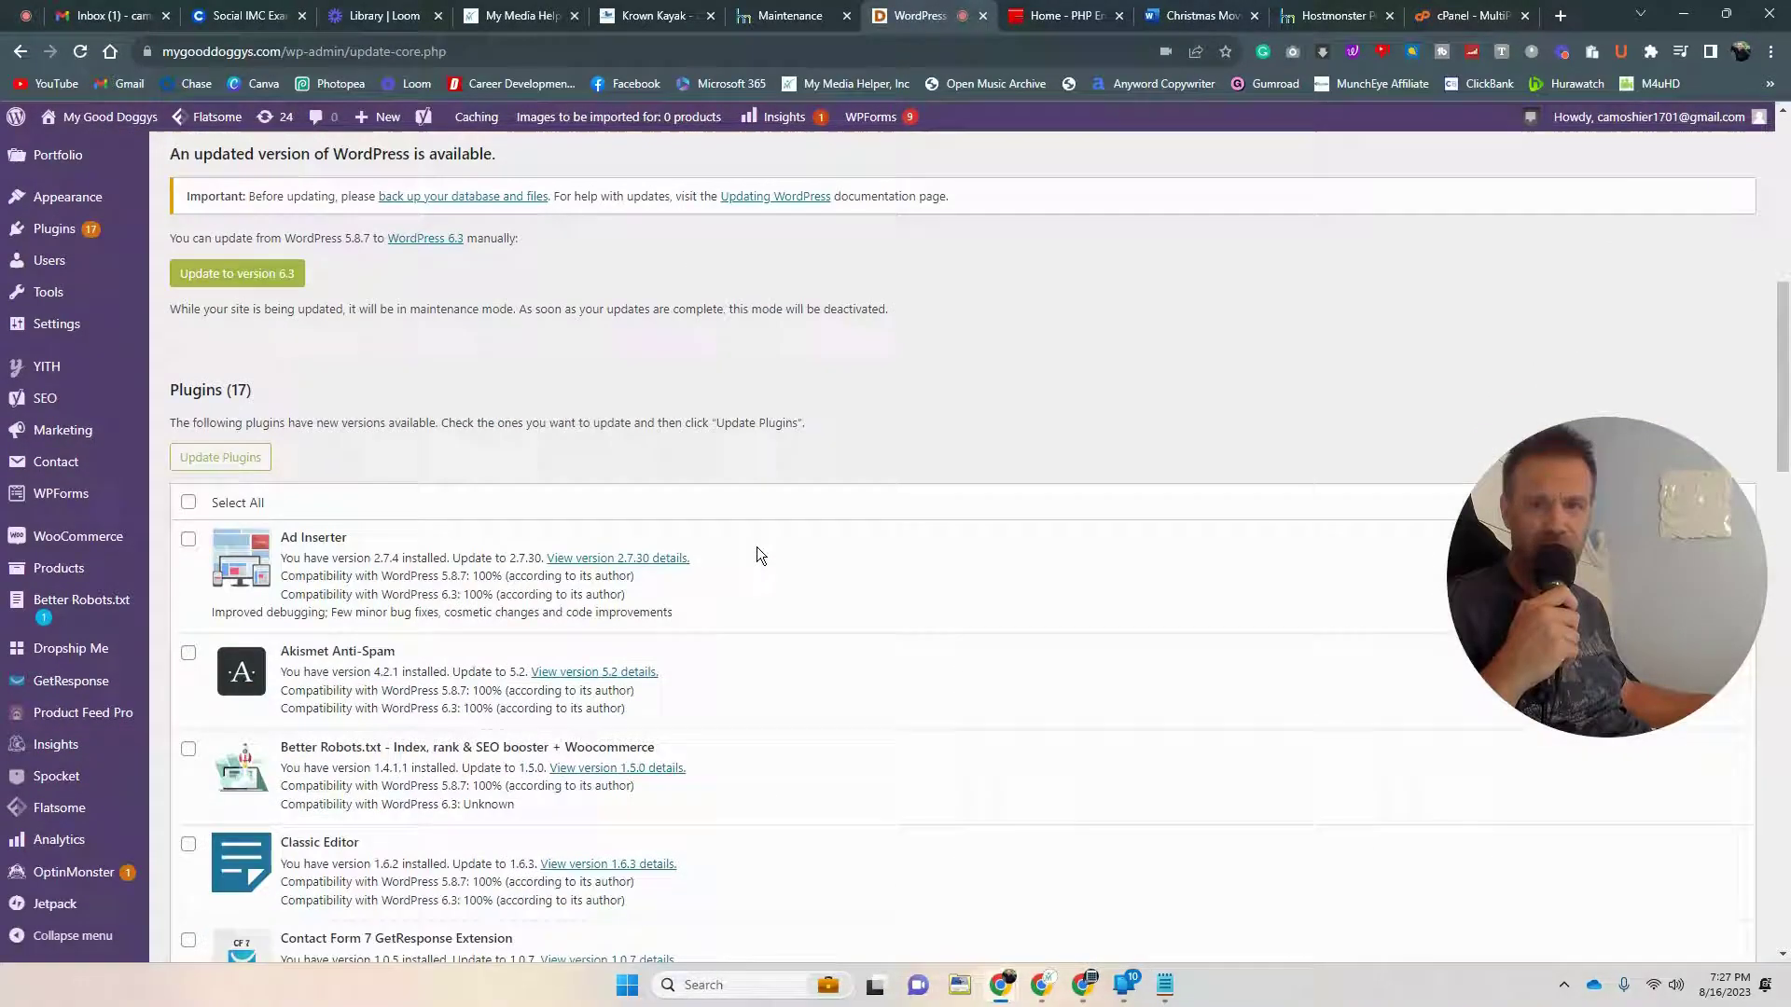
scroll(748, 532, up, 3)
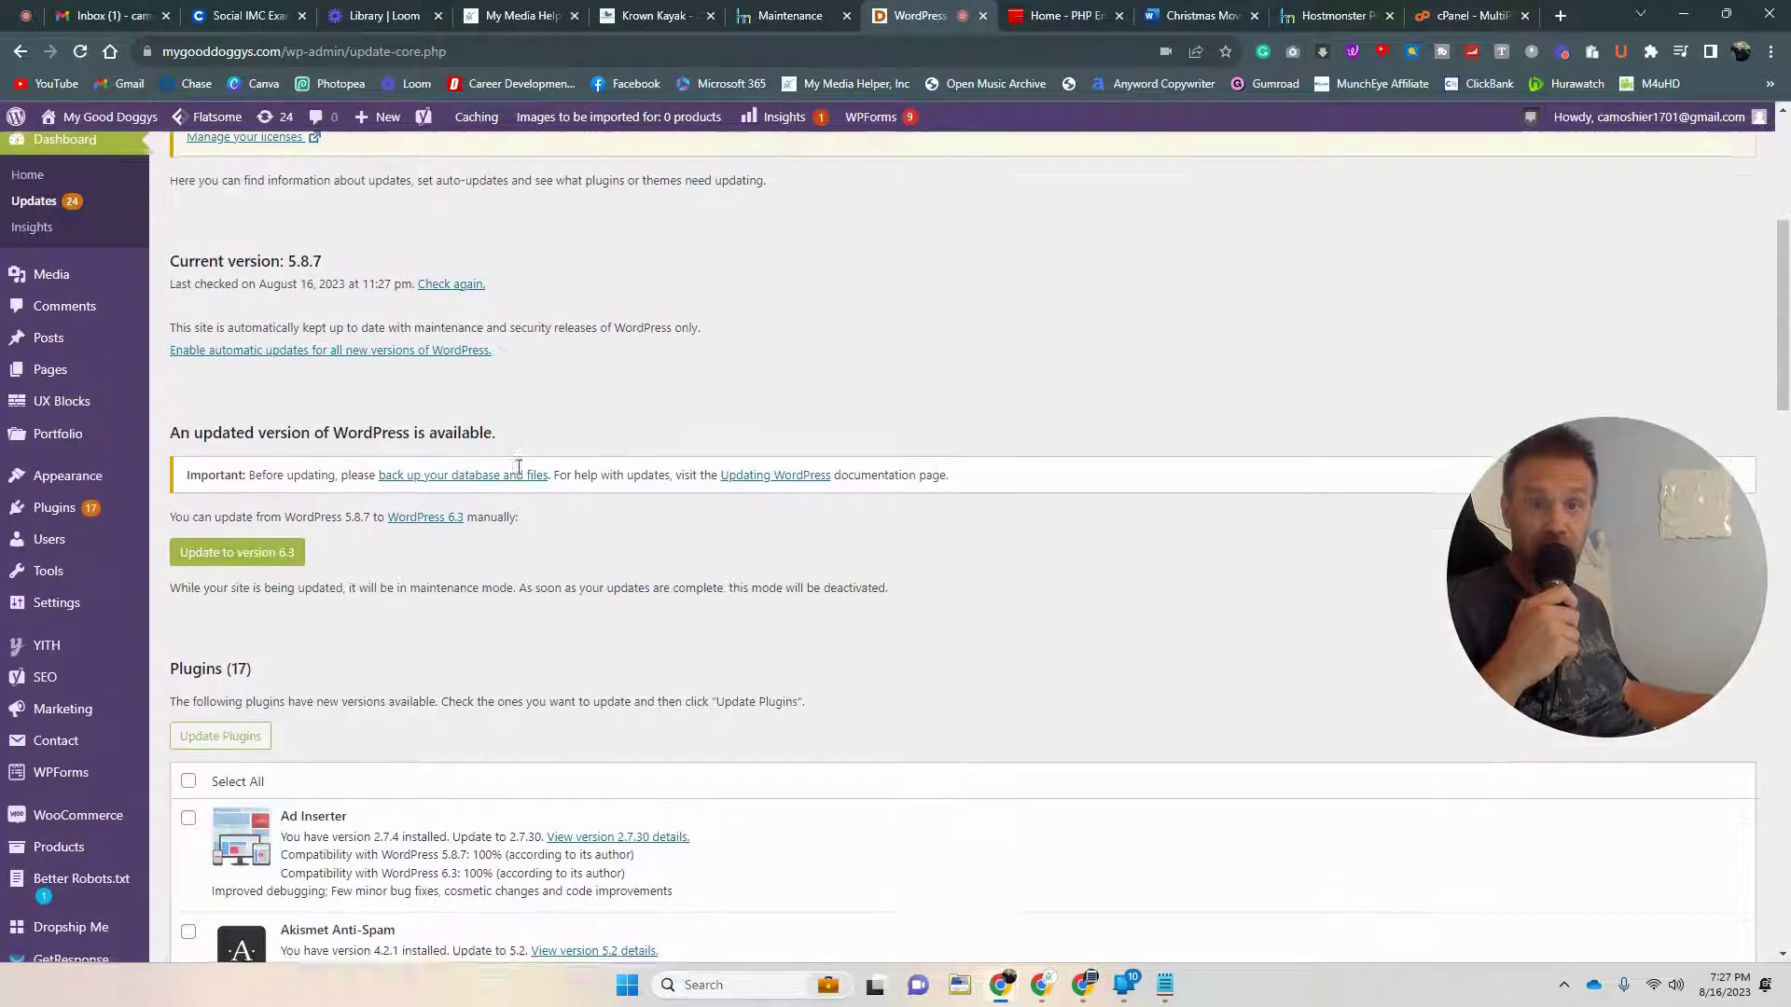
click(294, 548)
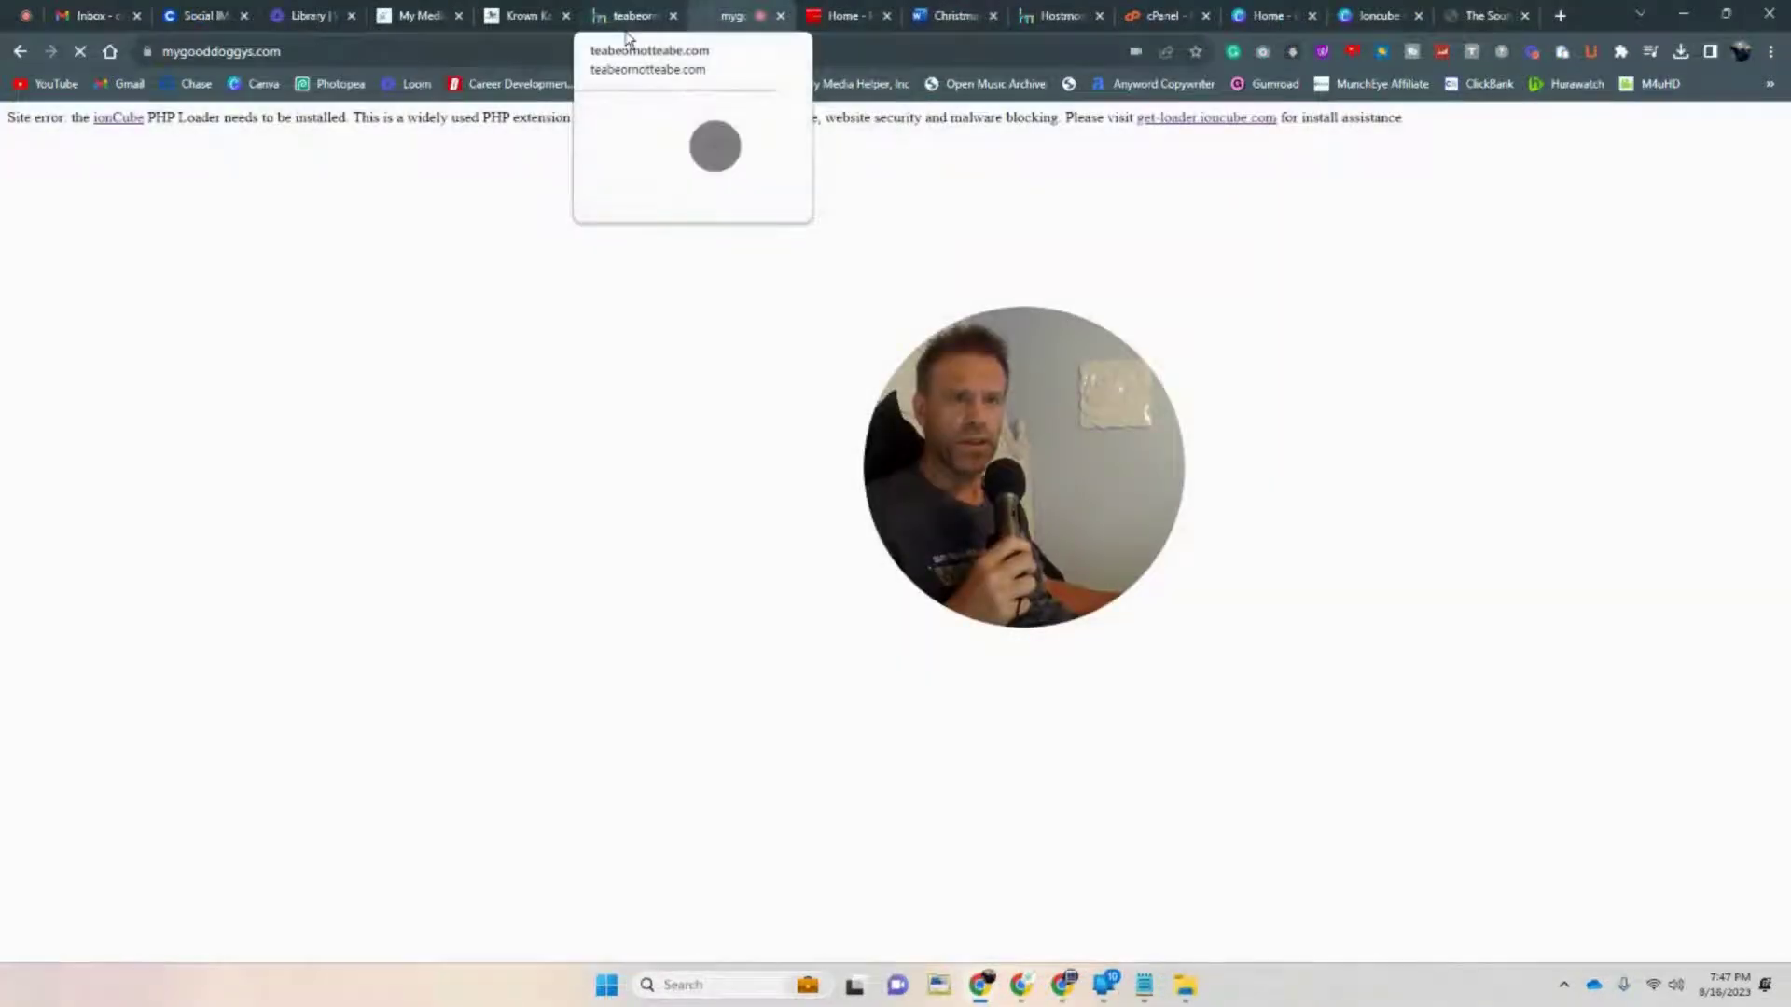
Step: Highlight the soundoftomorrow.mymediahelper.com row in the per-domain PHP list, showing PHP 8.2
click(627, 26)
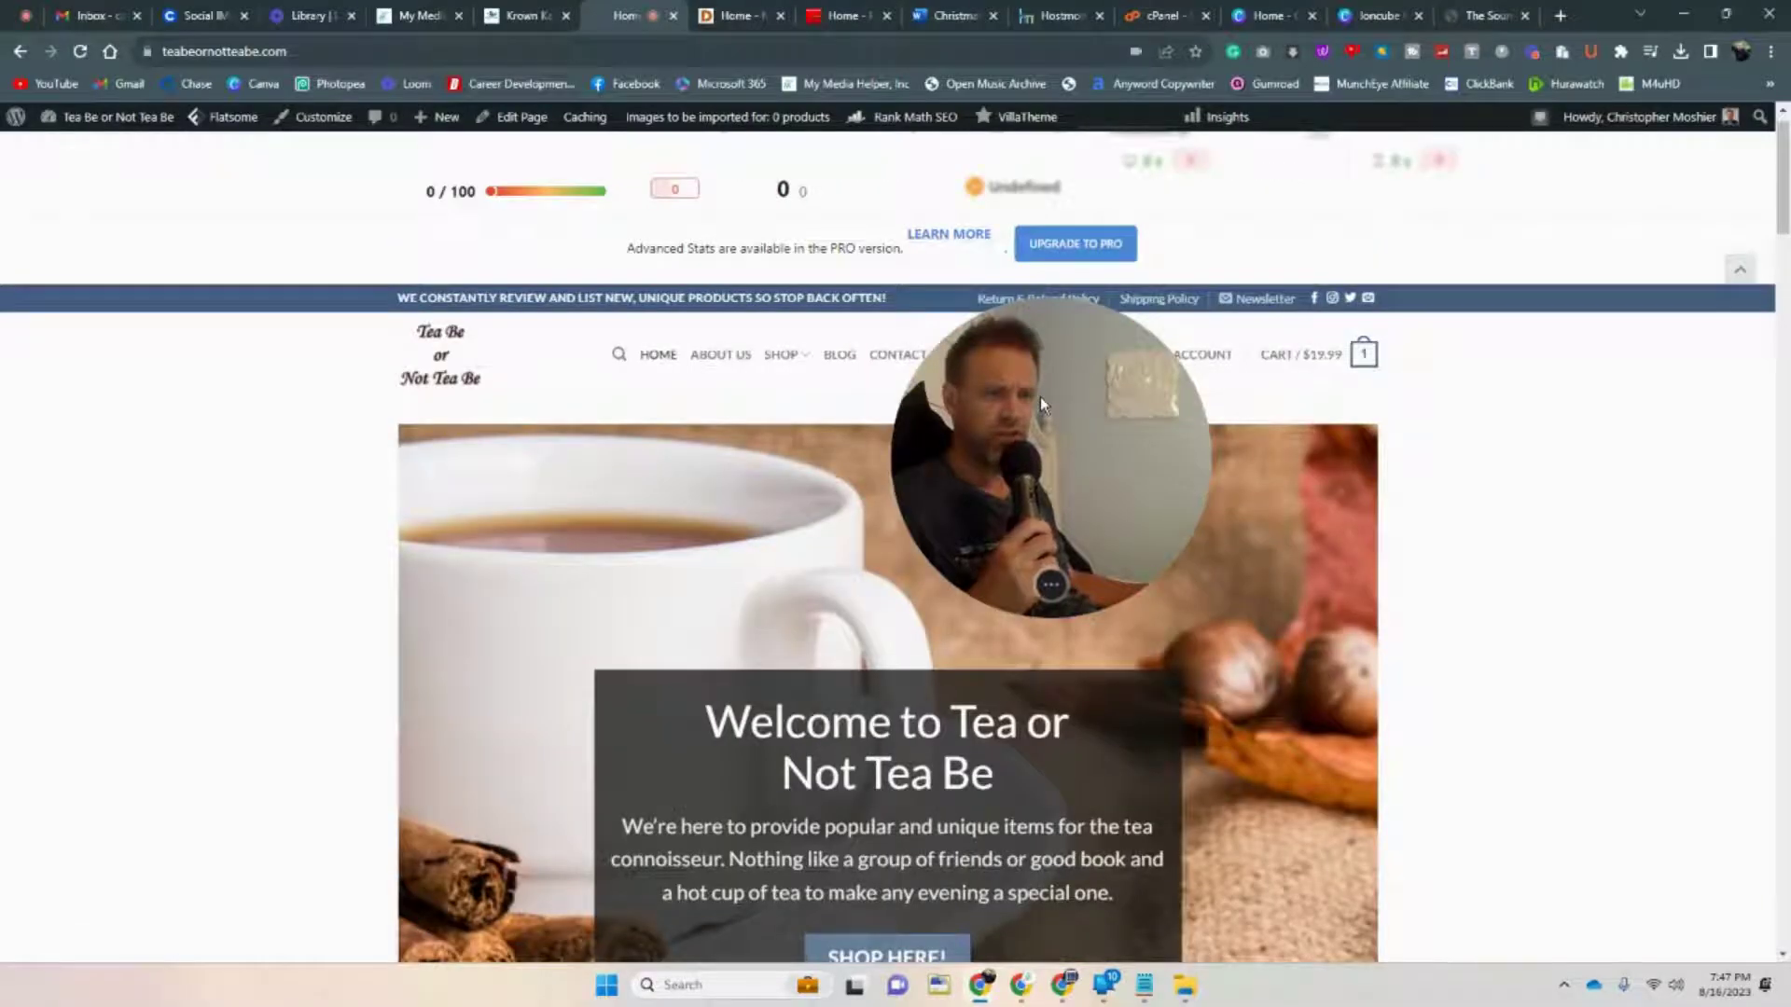
click(1148, 16)
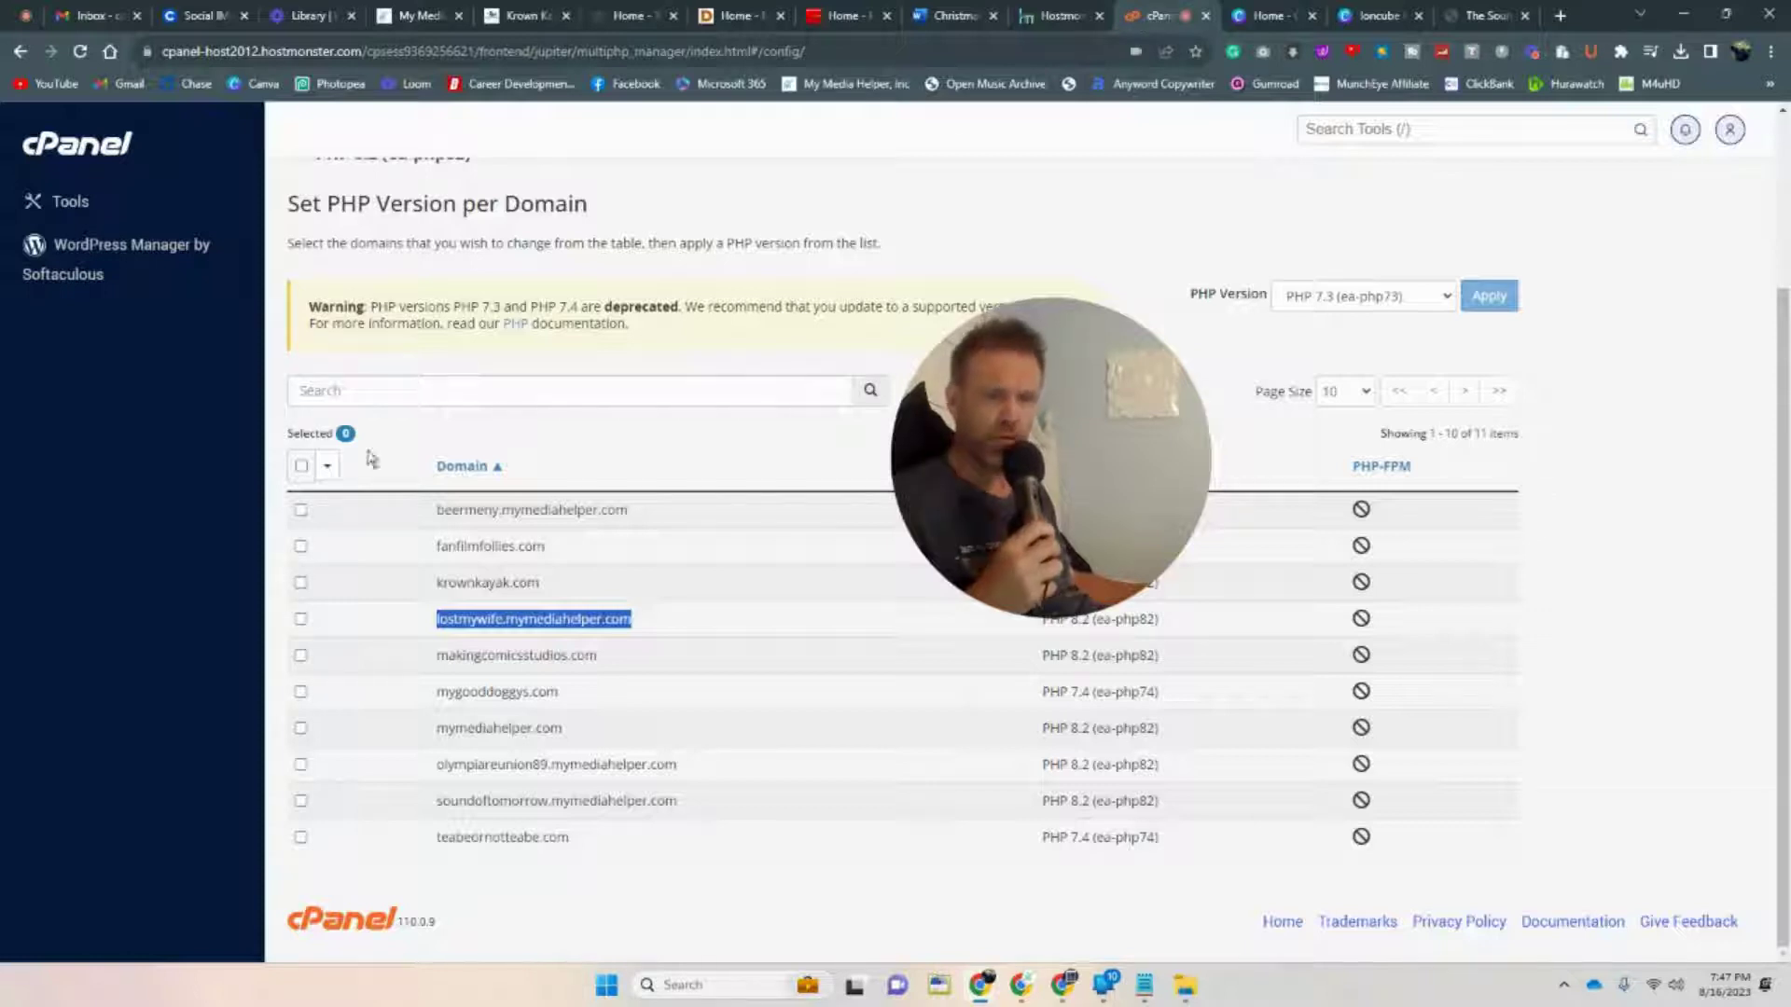
click(678, 730)
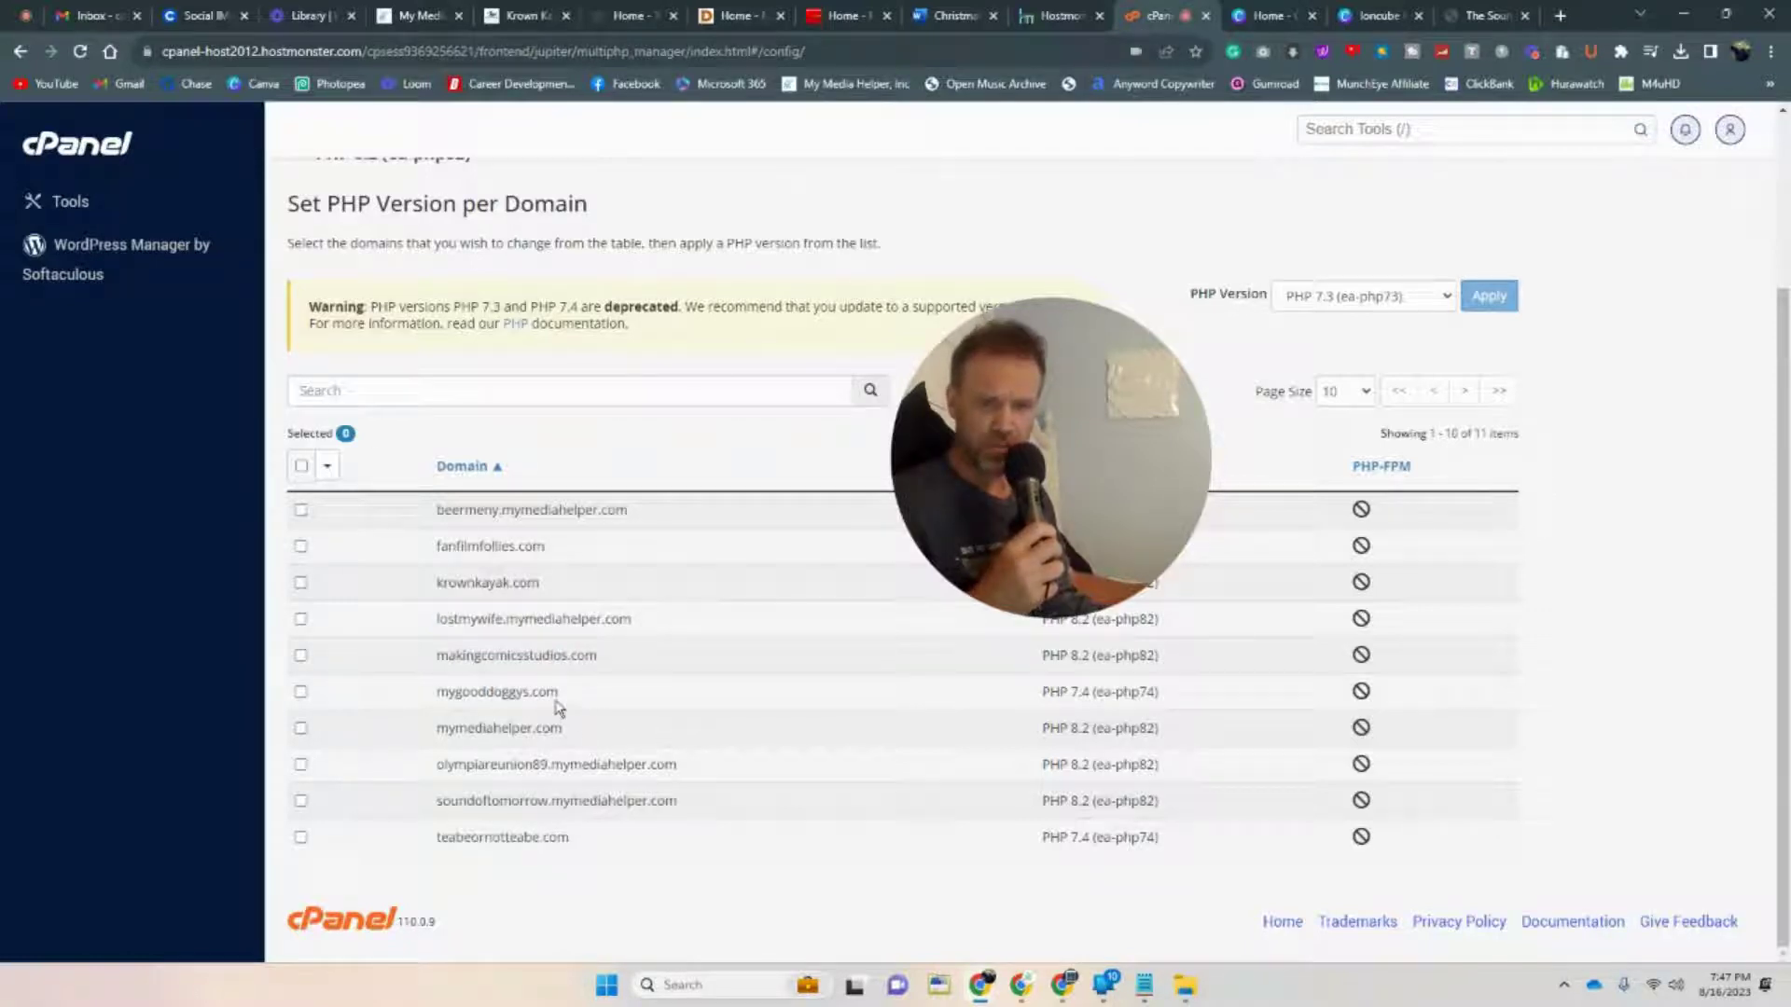
drag(679, 802, 502, 802)
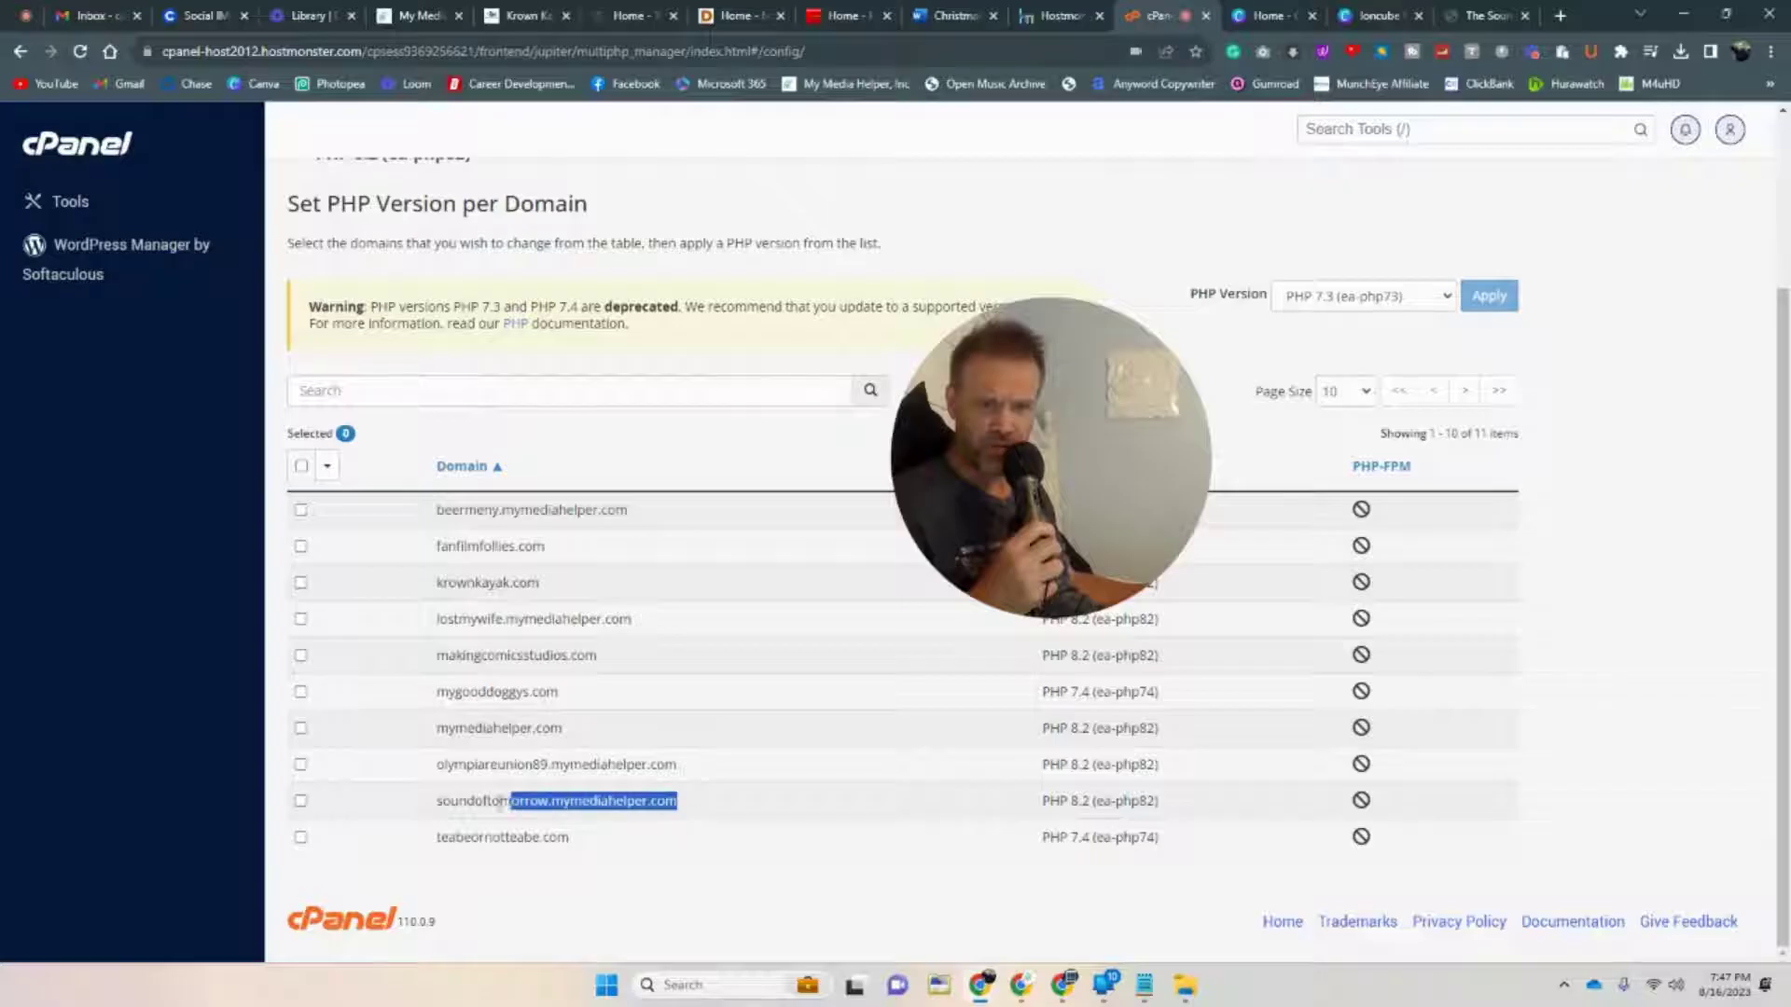
Step: Scroll up the Sound of Tomorrow home page to its Welcome section and Recent Posts
click(1481, 15)
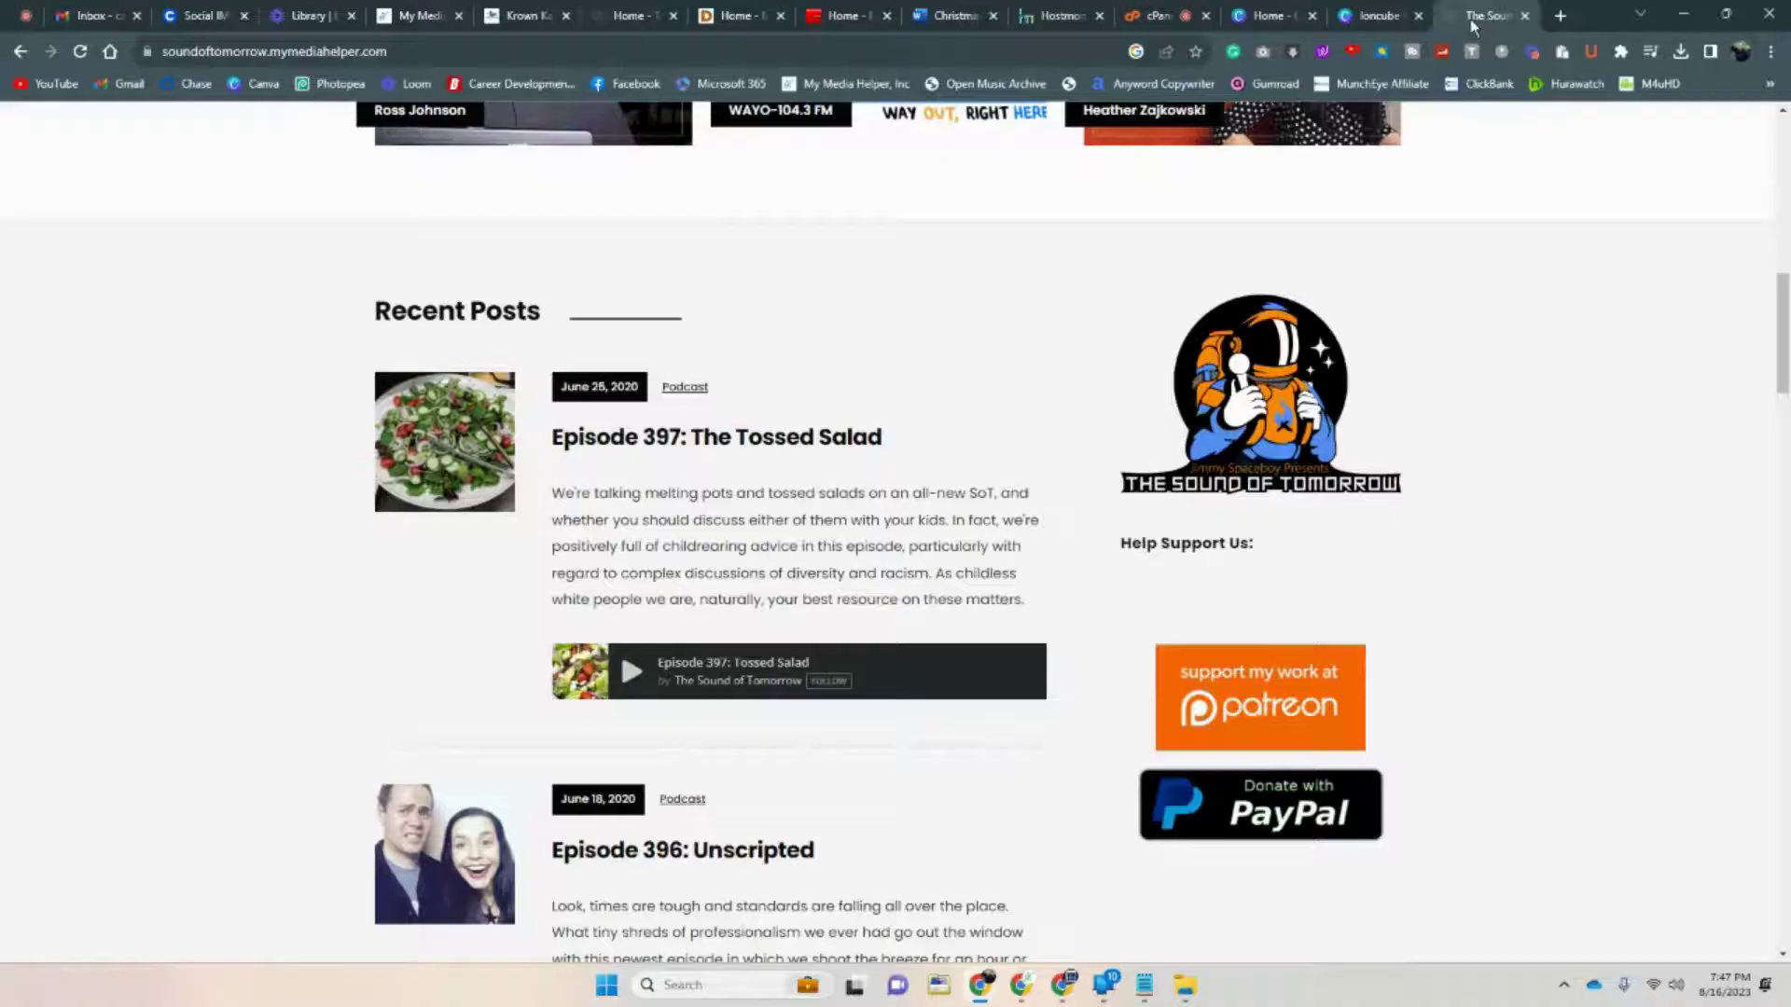
scroll(531, 559, up, 6)
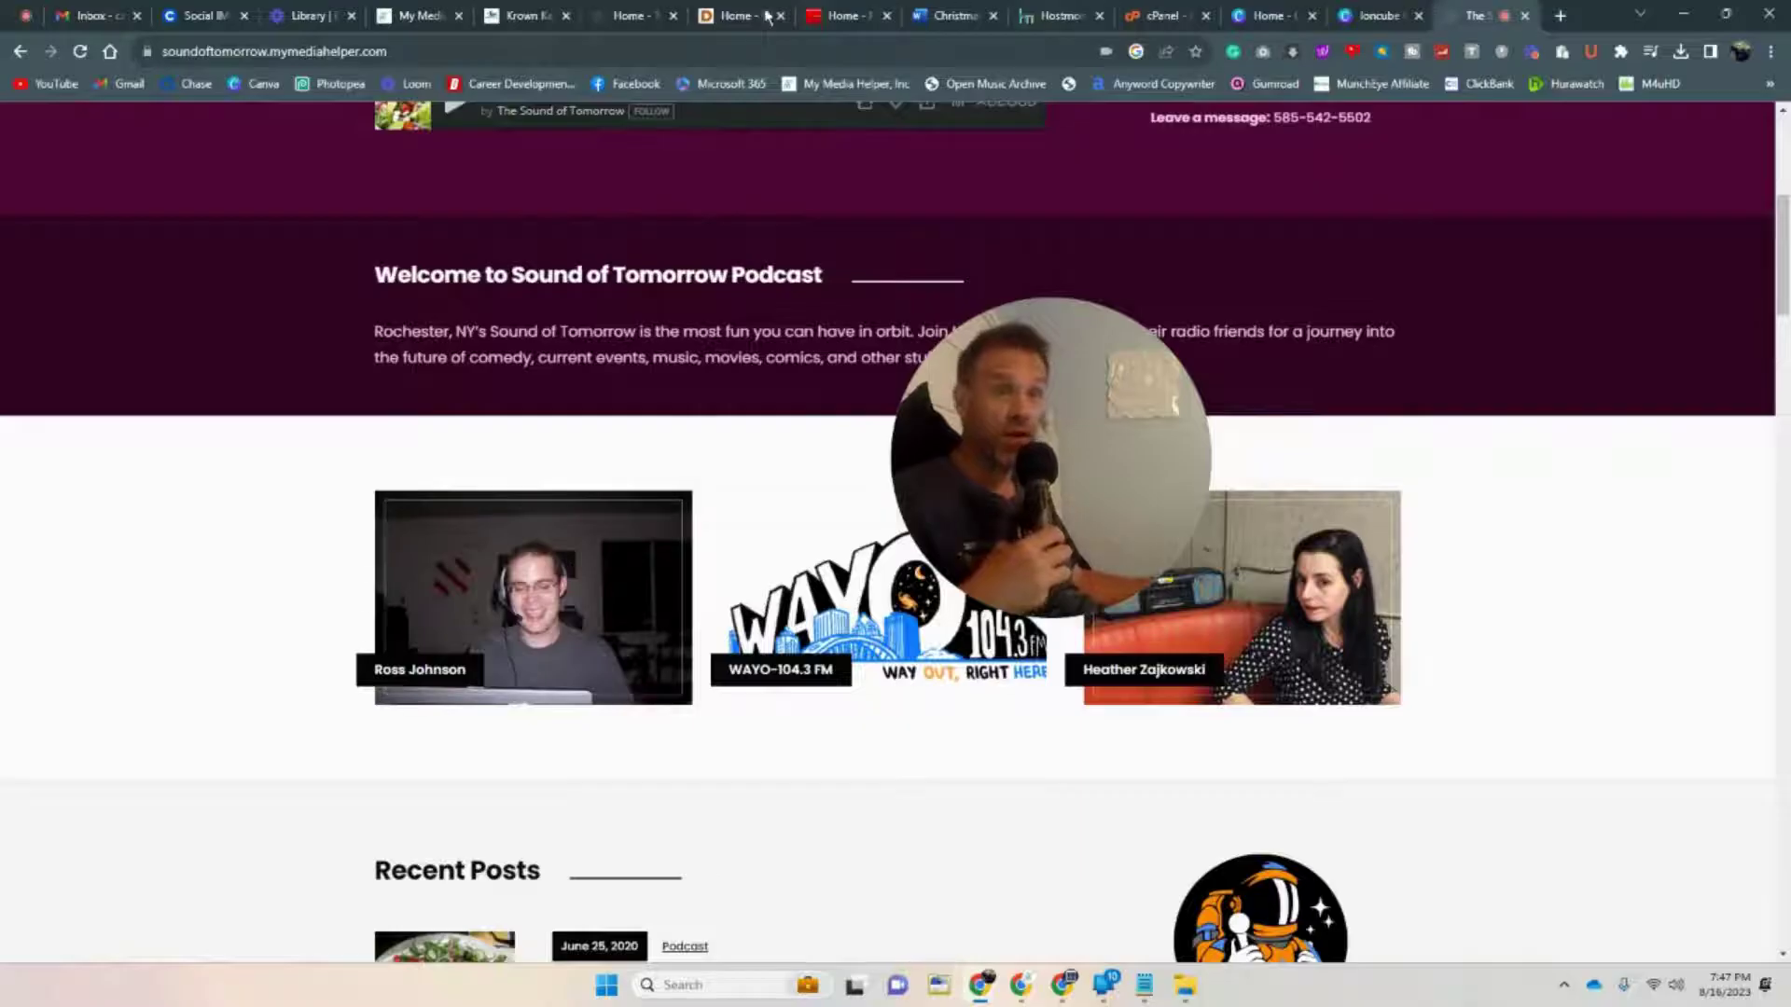
click(840, 16)
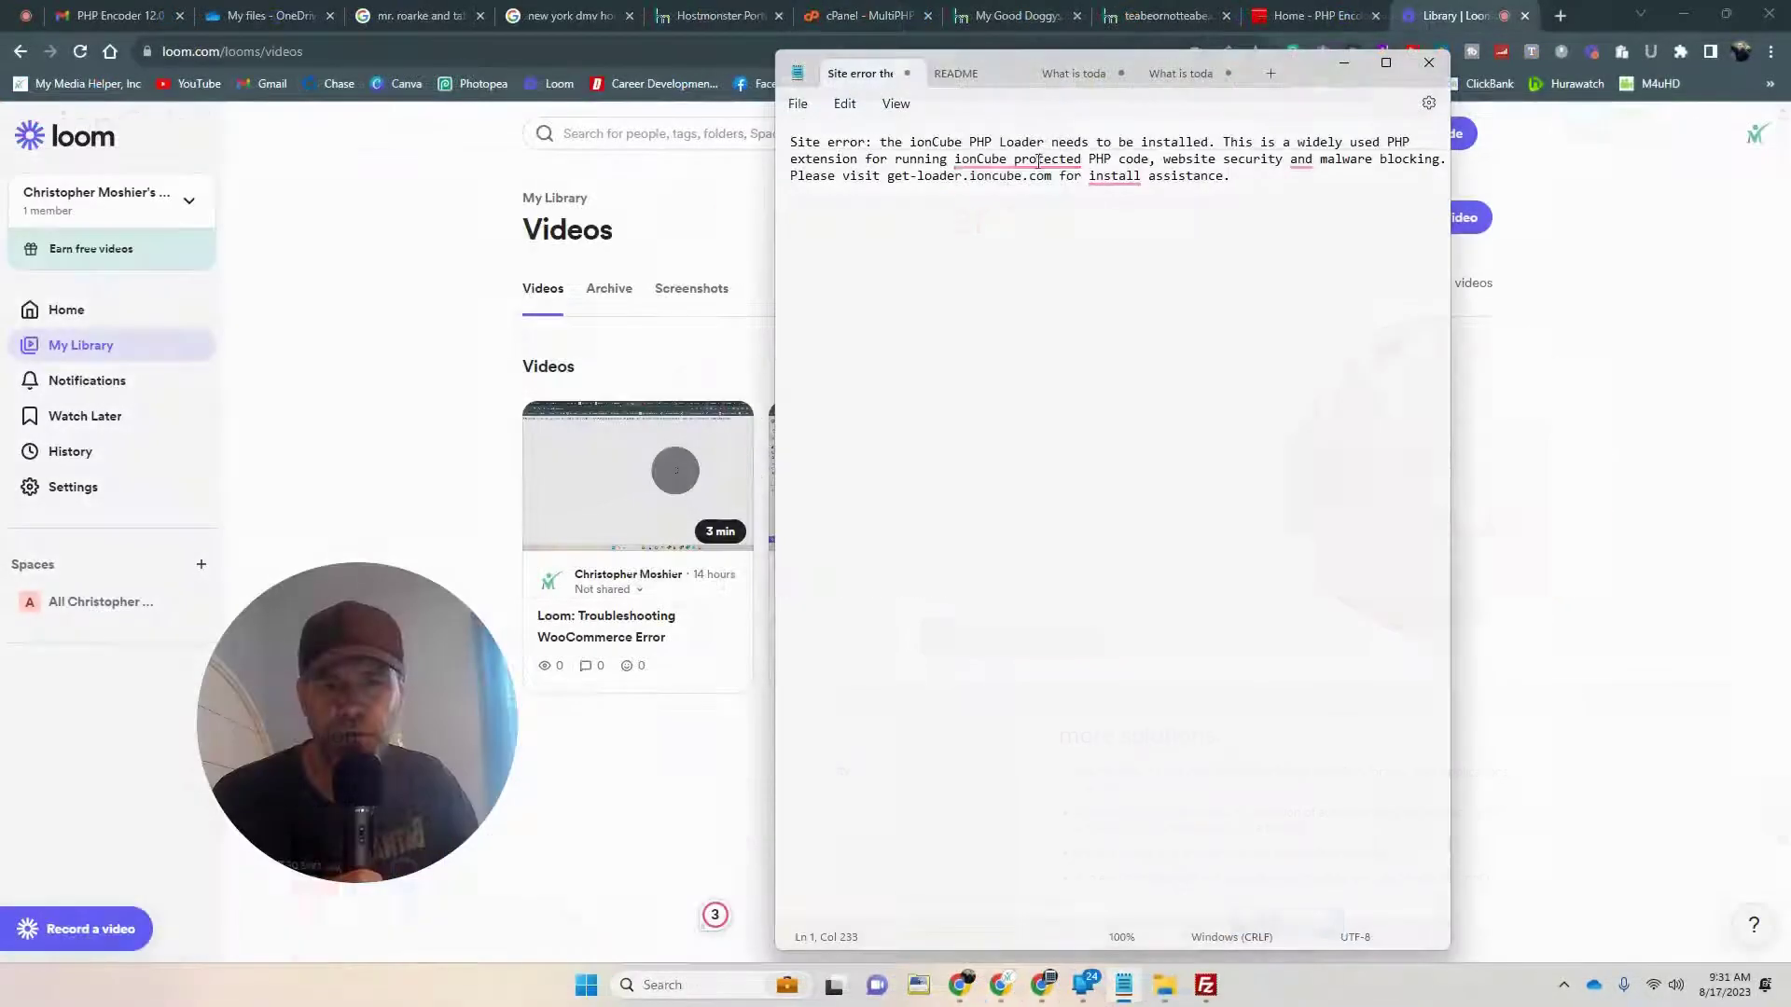
Step: Go from the ionCube home page to the PHP Encoder 12 free trial page
click(1305, 16)
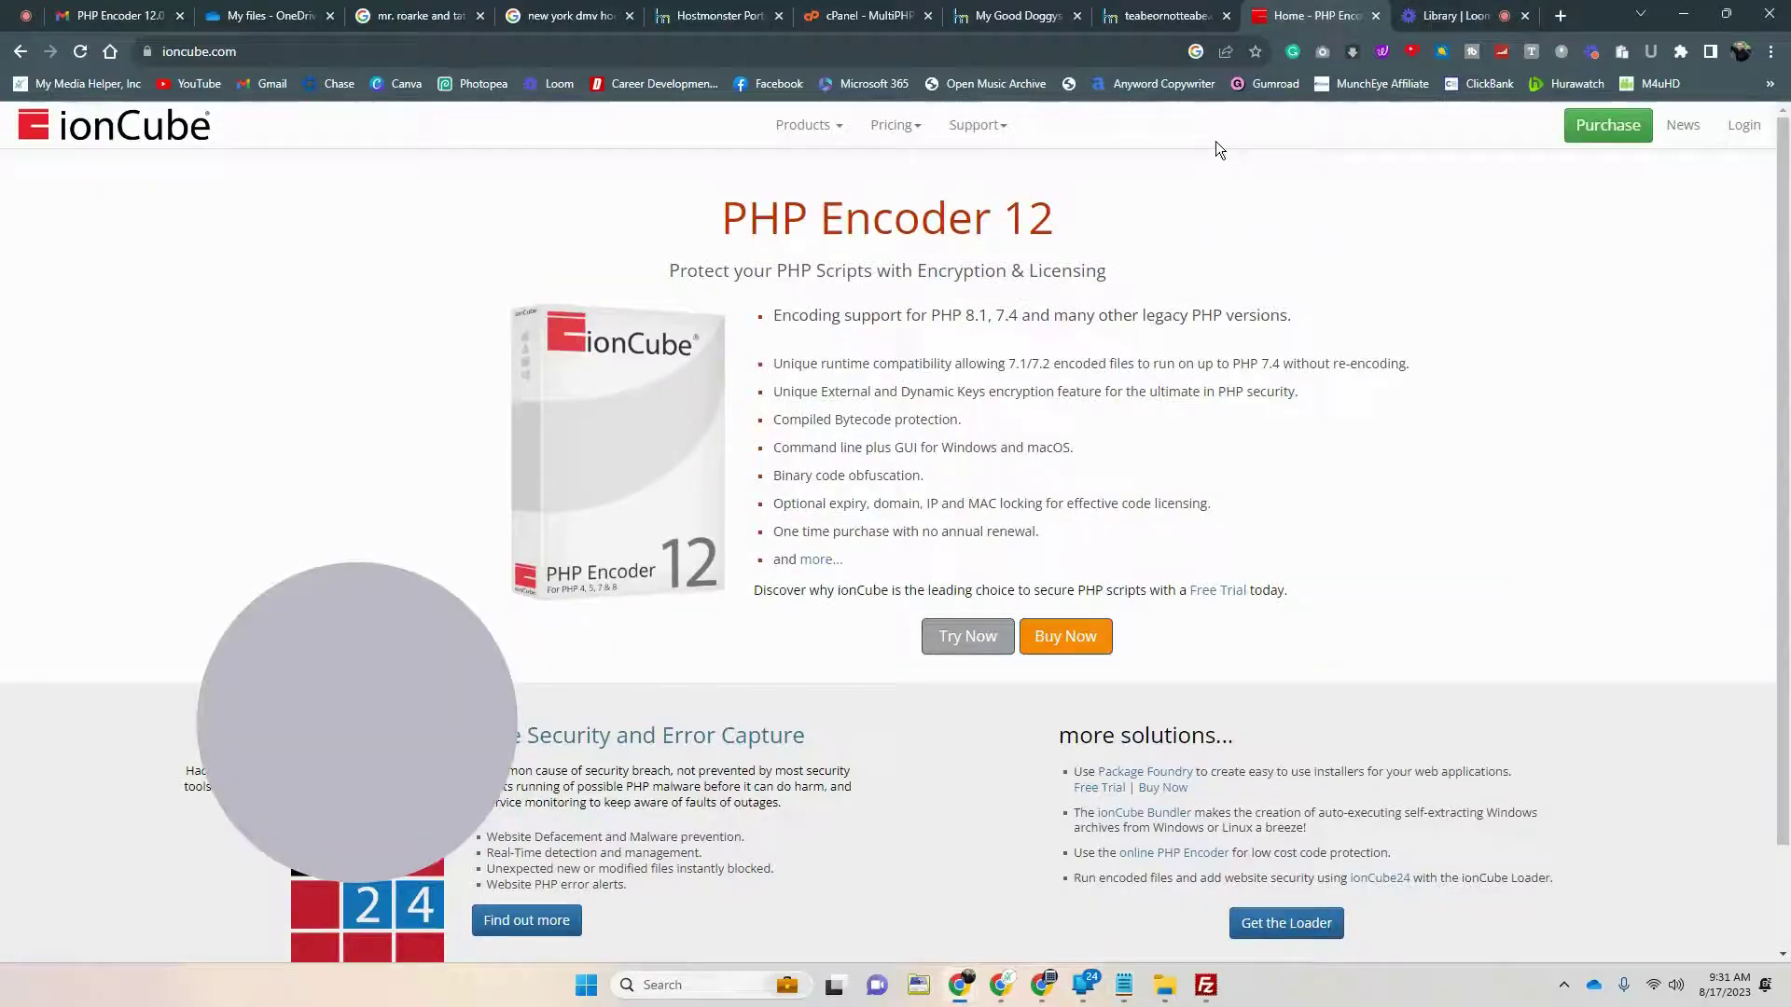
drag(328, 636, 295, 483)
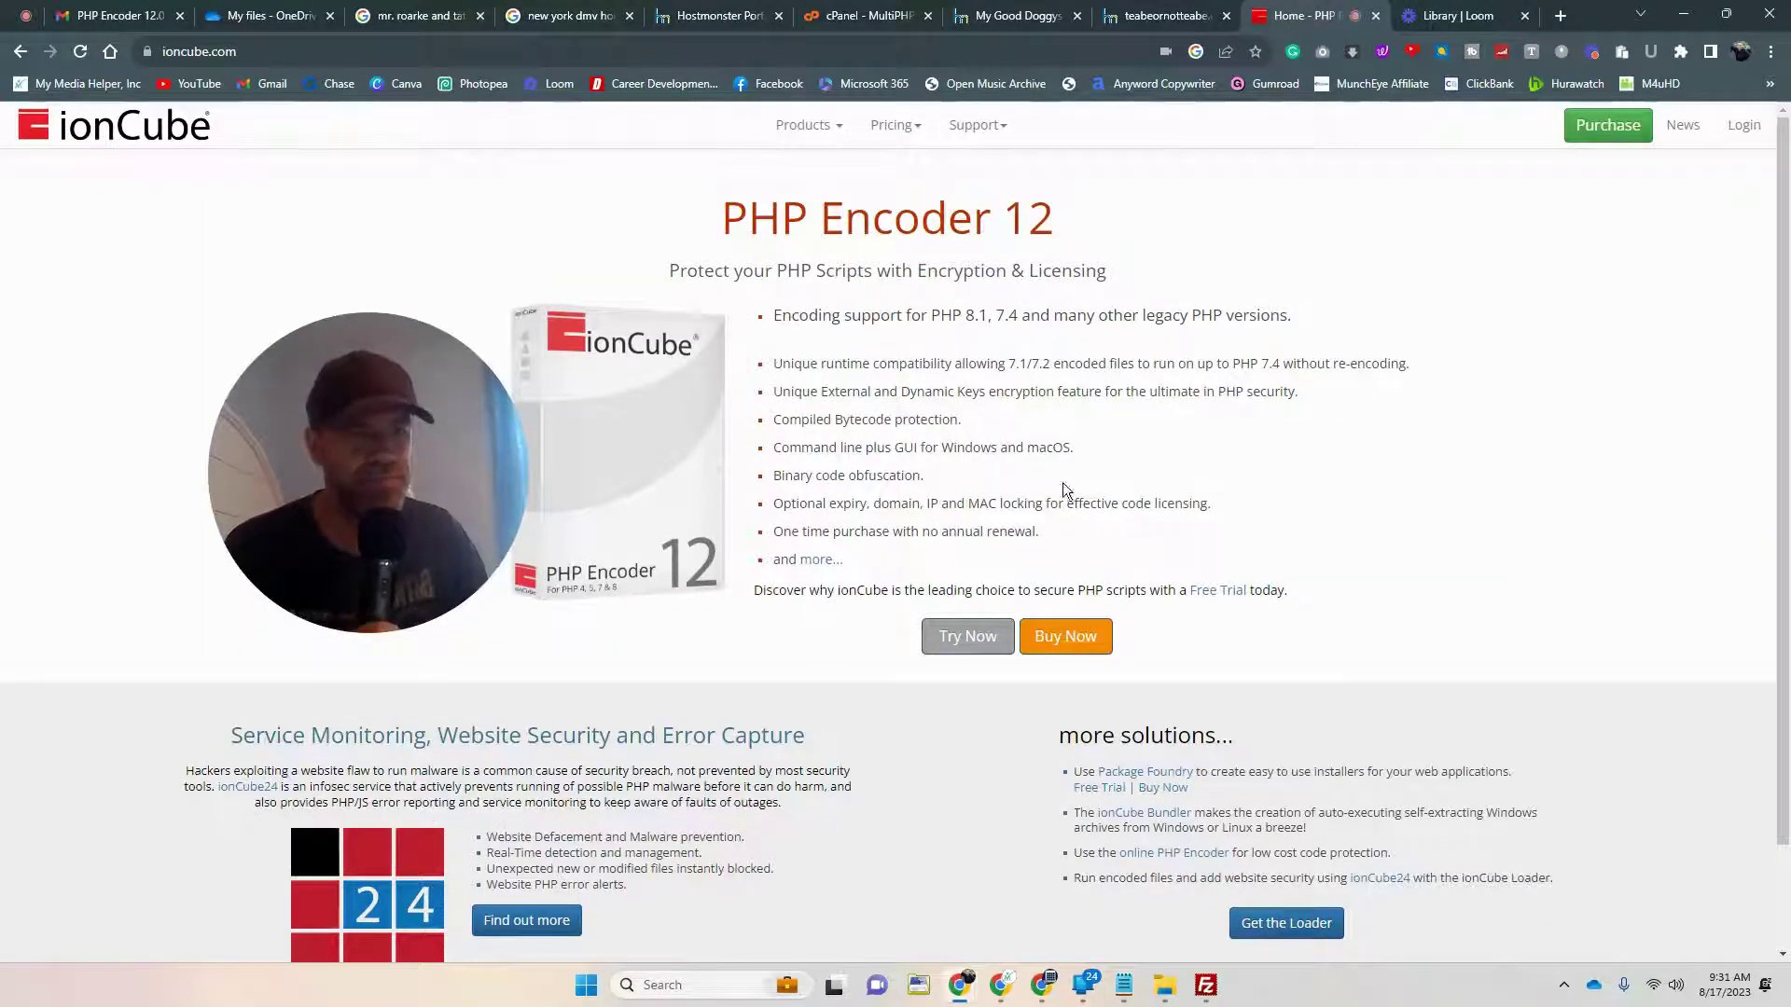
click(969, 643)
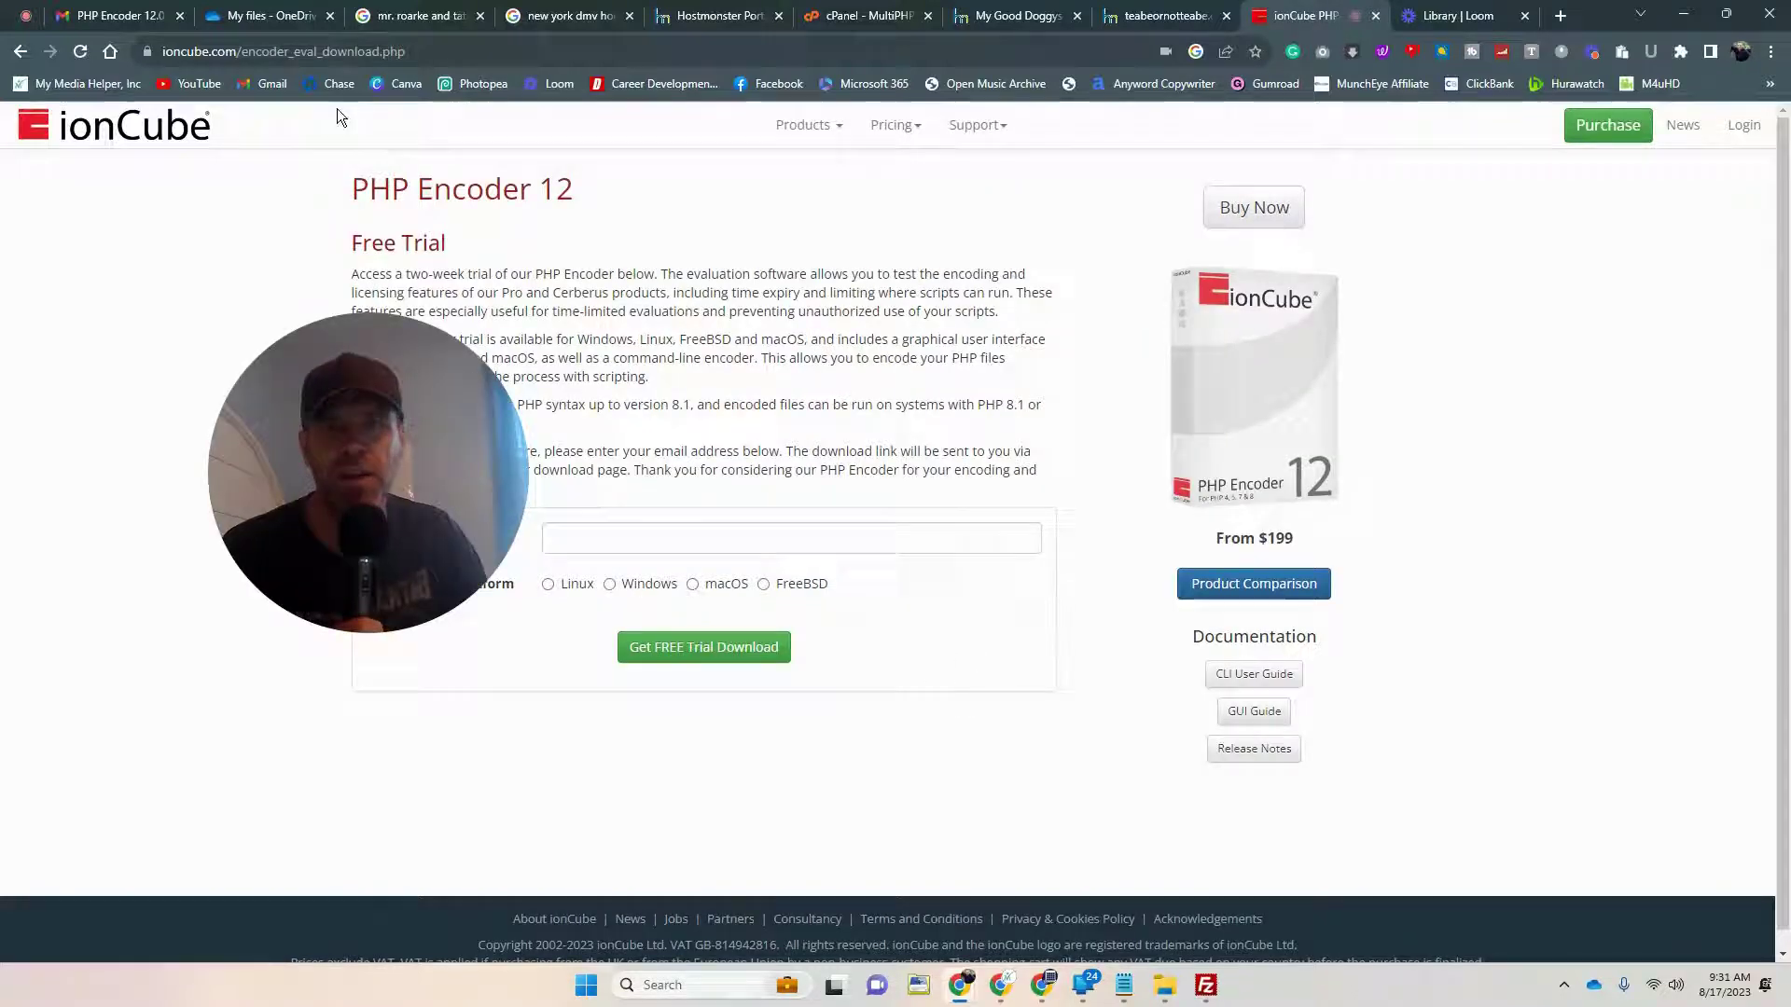
Step: Bring up the ionCube 'PHP Encoder 12.0 Evaluation Download link' email and its loader links
click(114, 18)
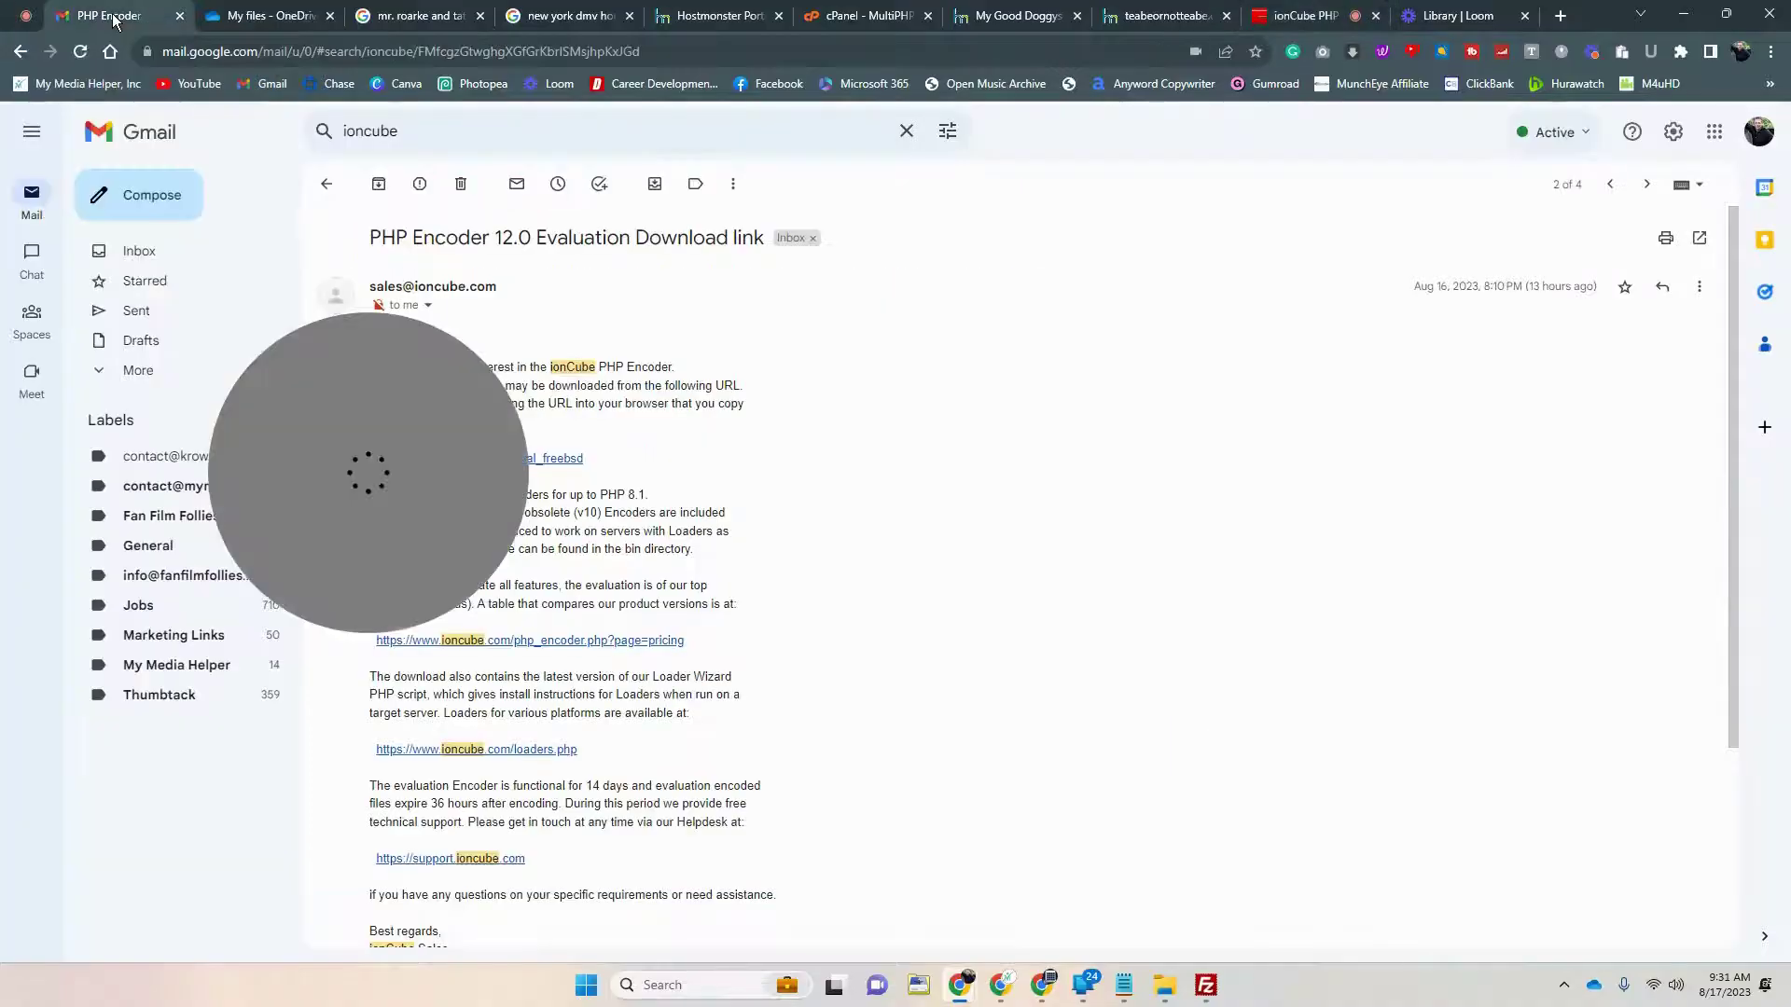
drag(462, 467, 1308, 473)
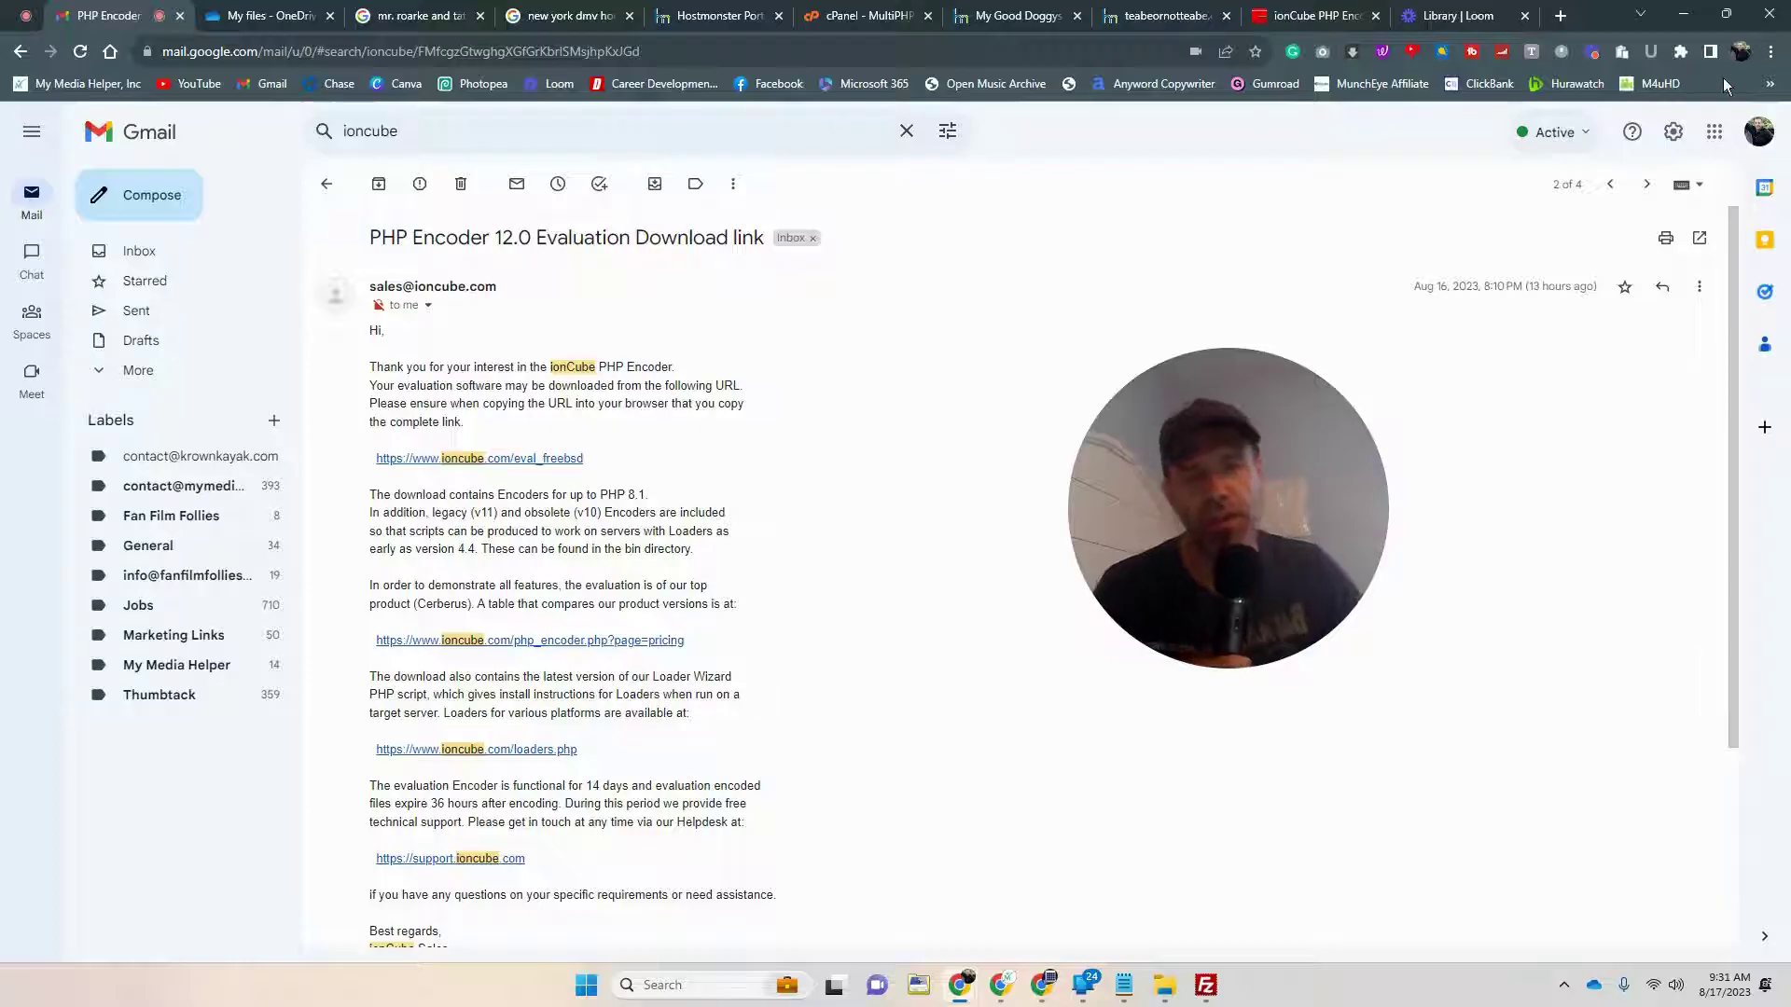
Step: Open the ionCube loaders download page and locate the Loader Wizard downloads
click(509, 751)
scroll(508, 753, down, 9)
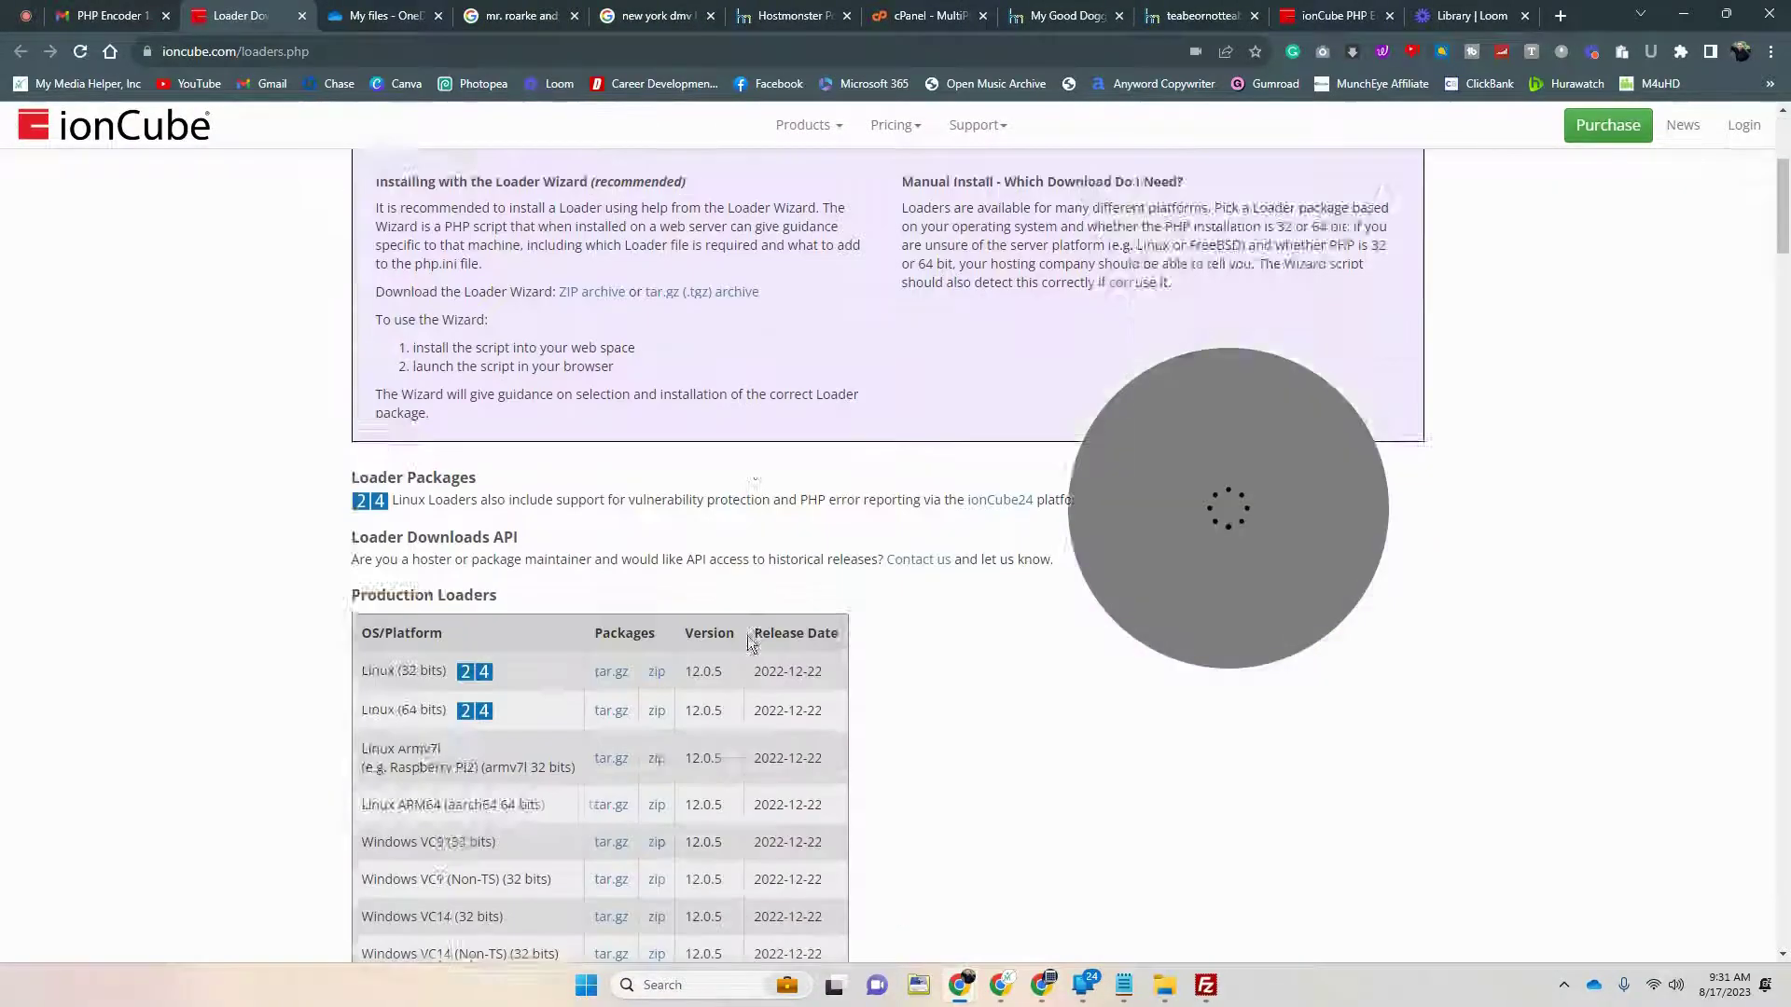
scroll(743, 633, down, 6)
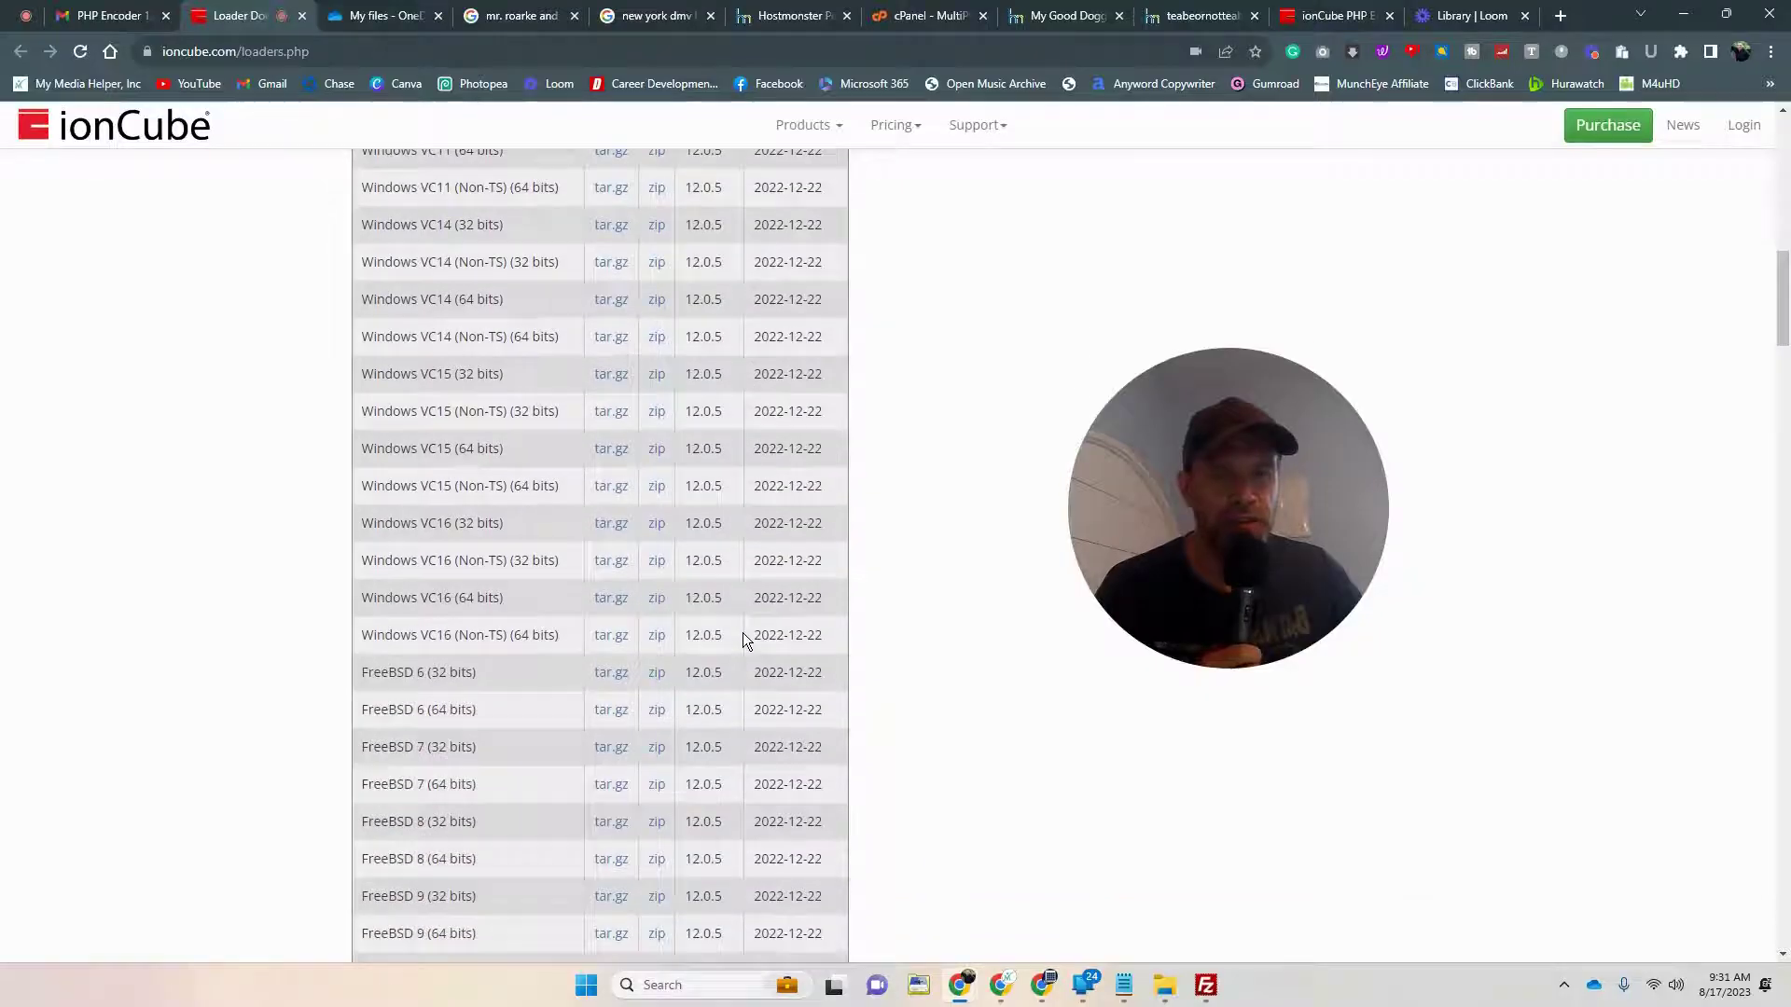
scroll(742, 633, down, 3)
scroll(742, 632, up, 12)
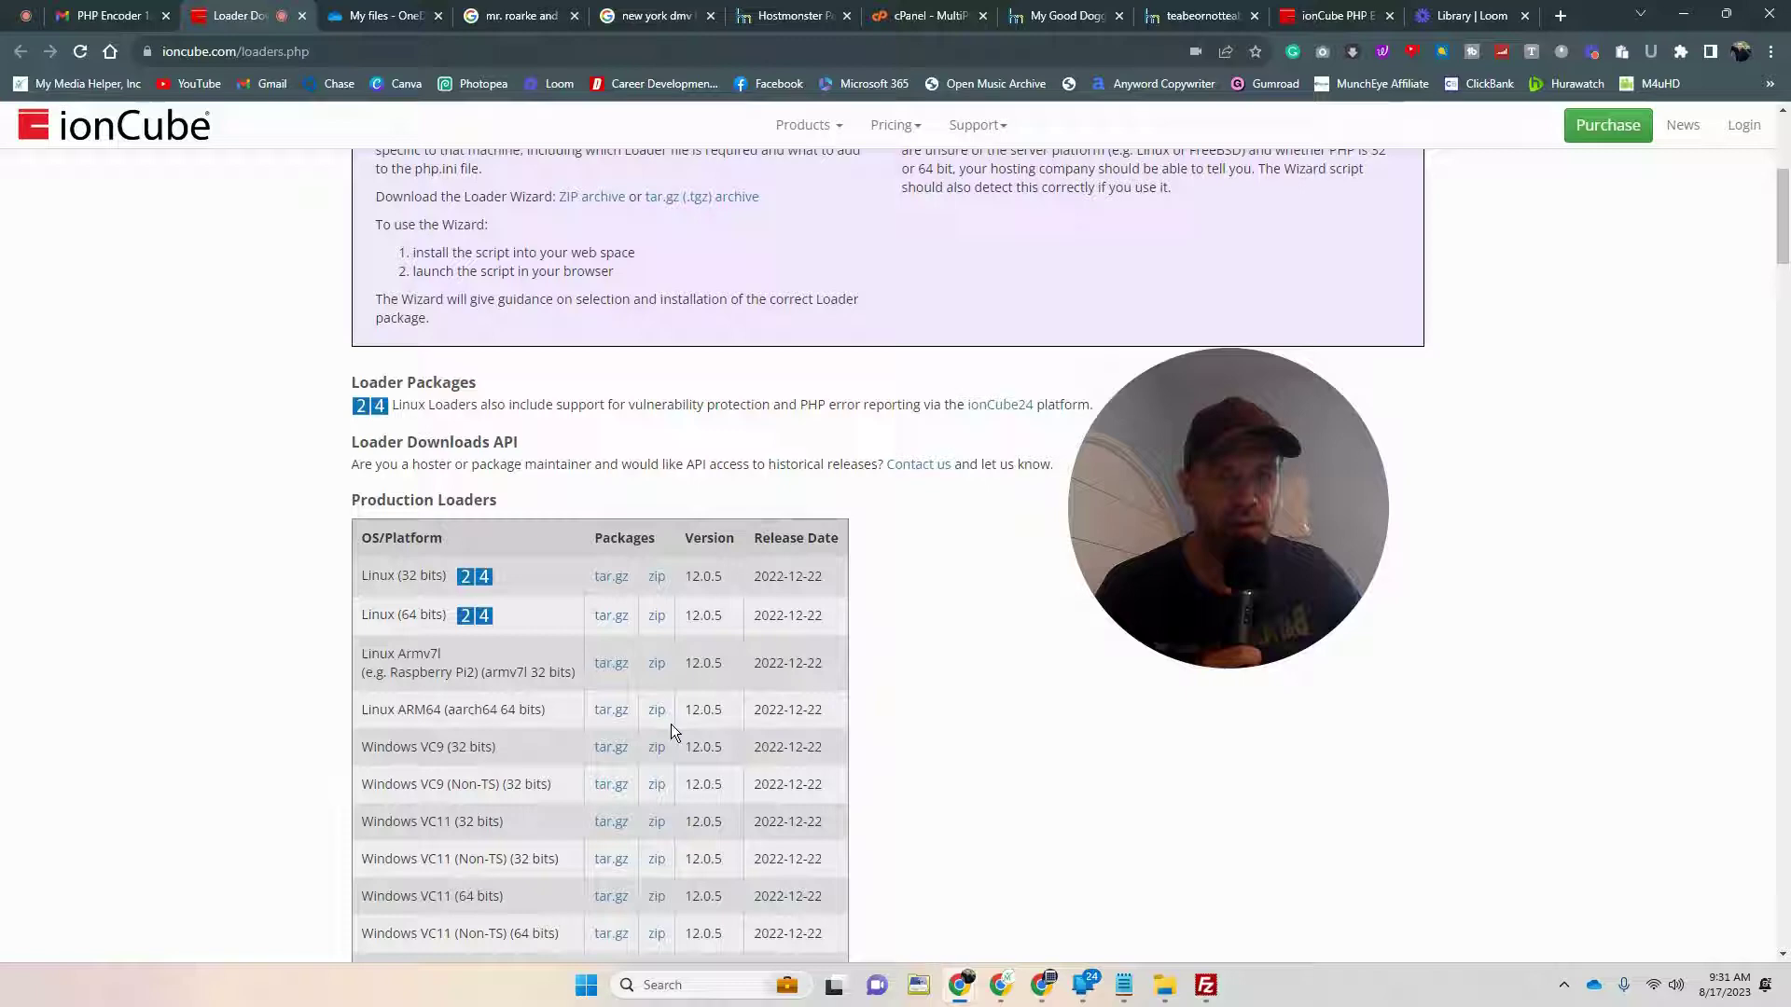
scroll(669, 724, down, 6)
scroll(670, 724, up, 3)
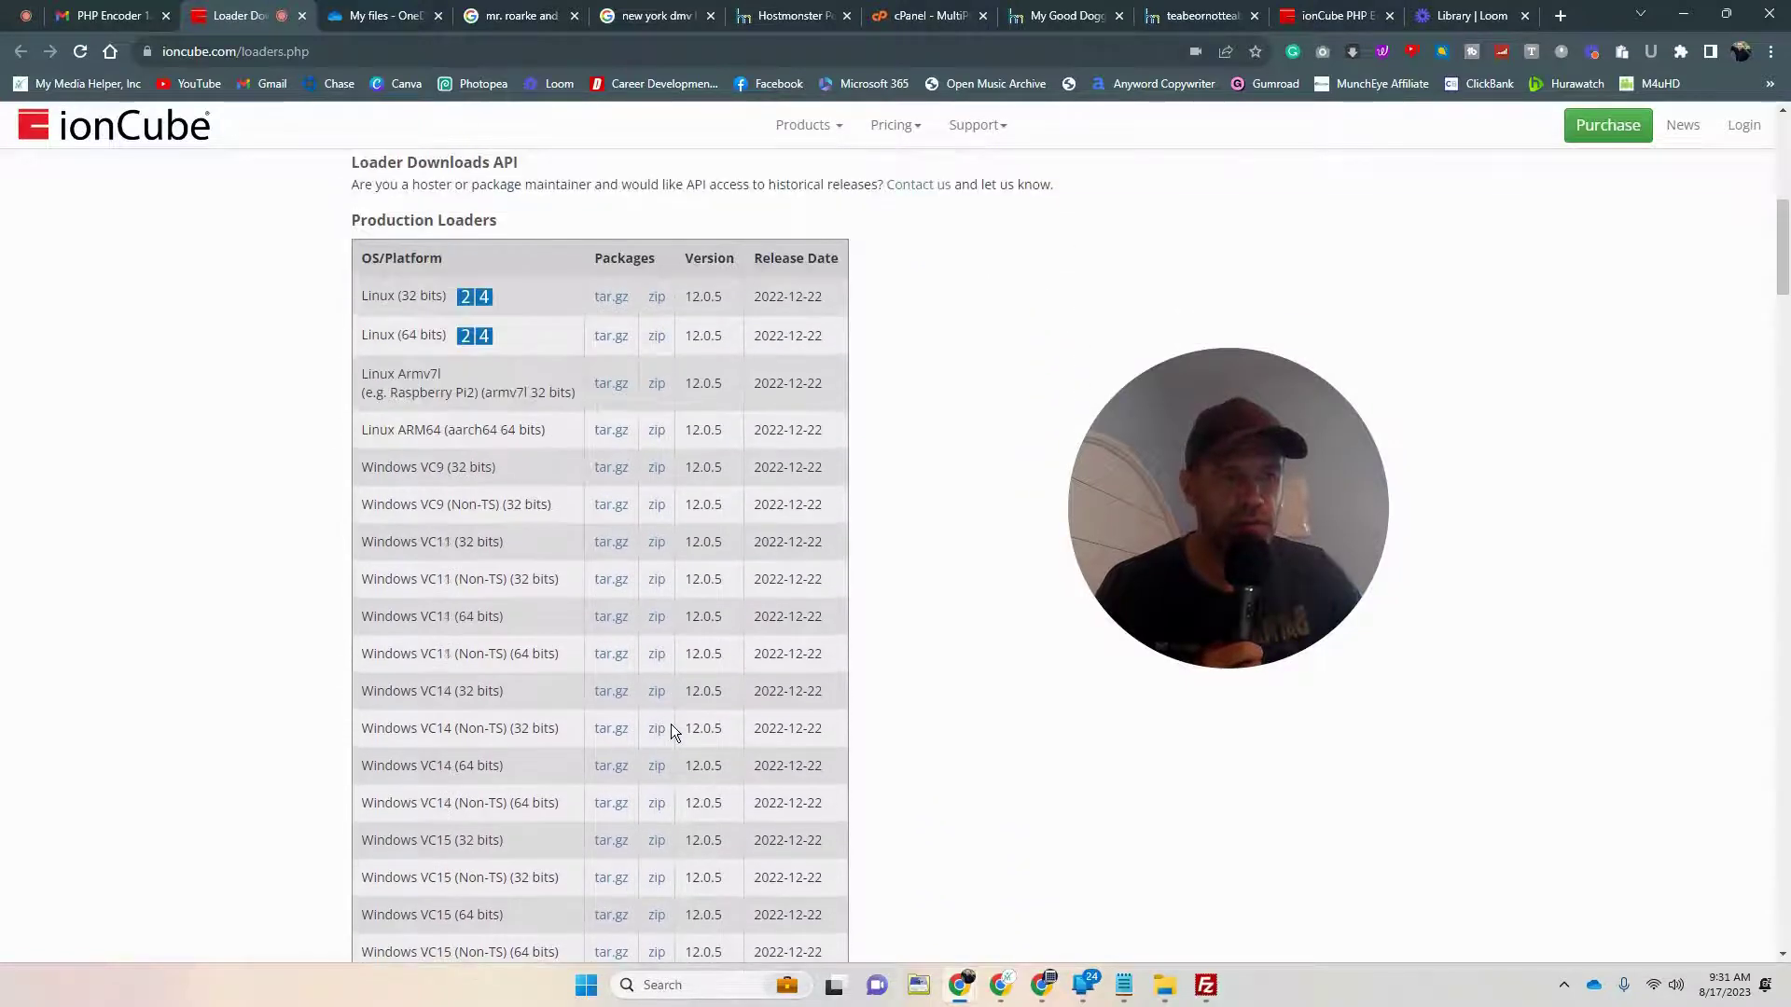
scroll(670, 724, up, 3)
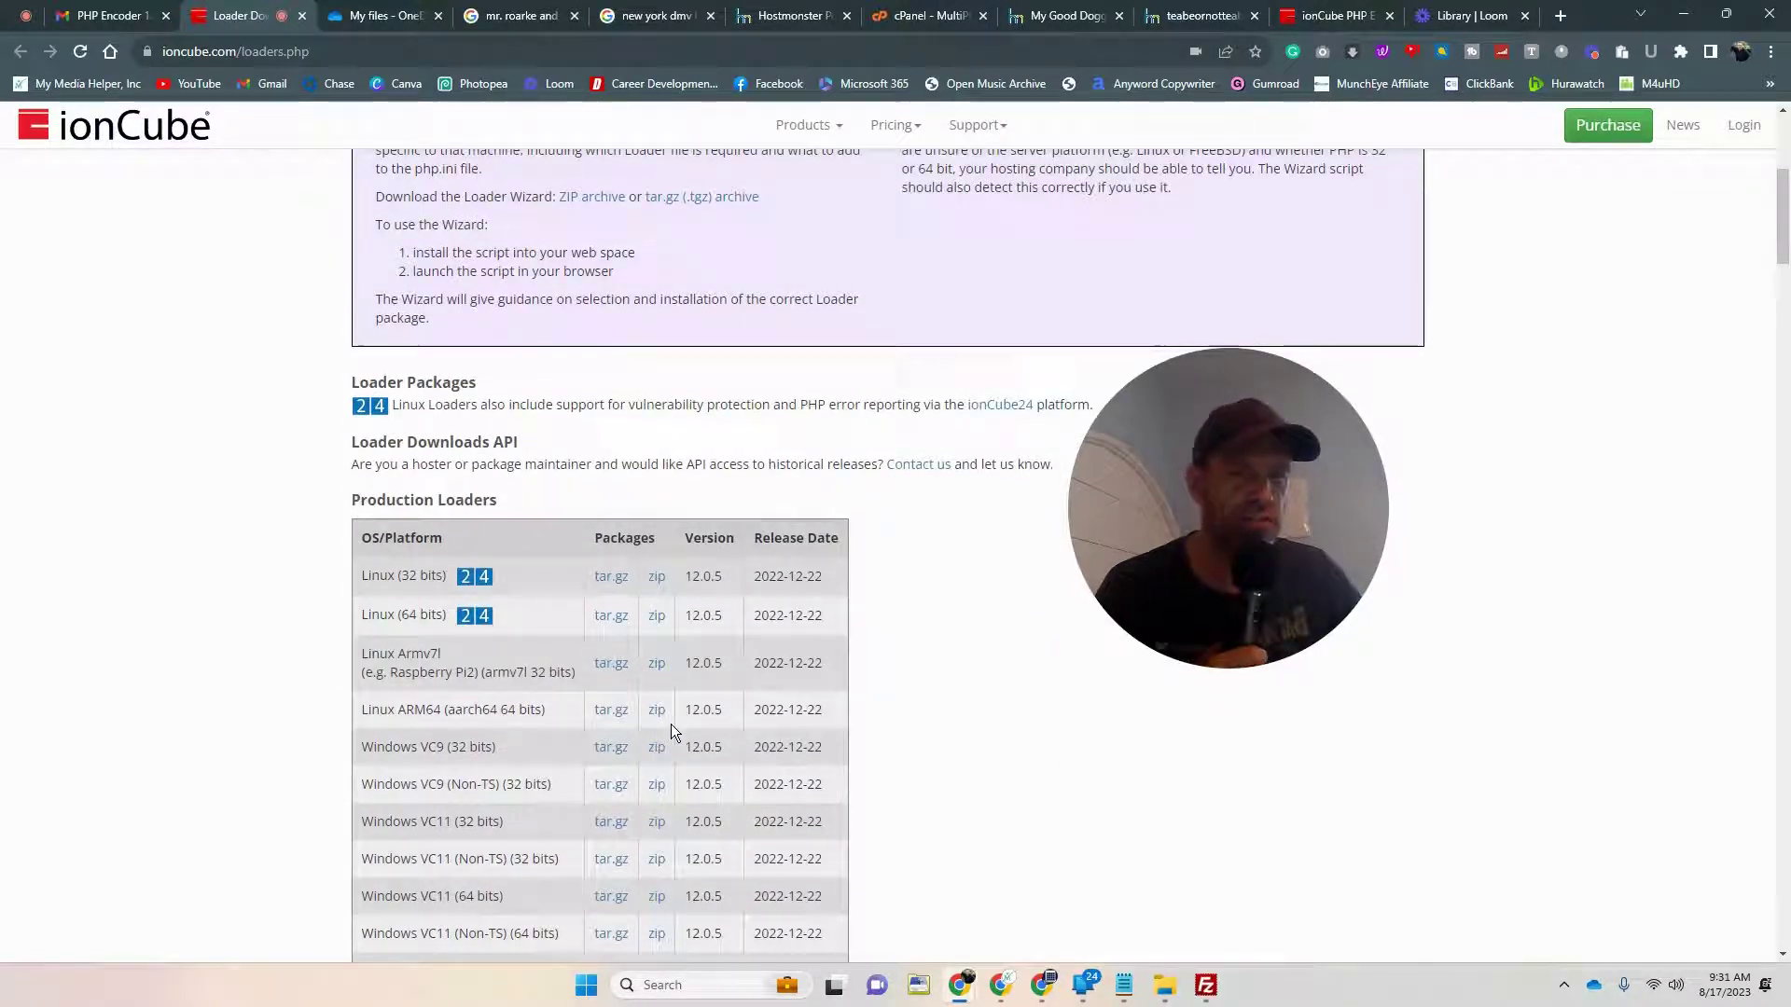
scroll(671, 725, up, 2)
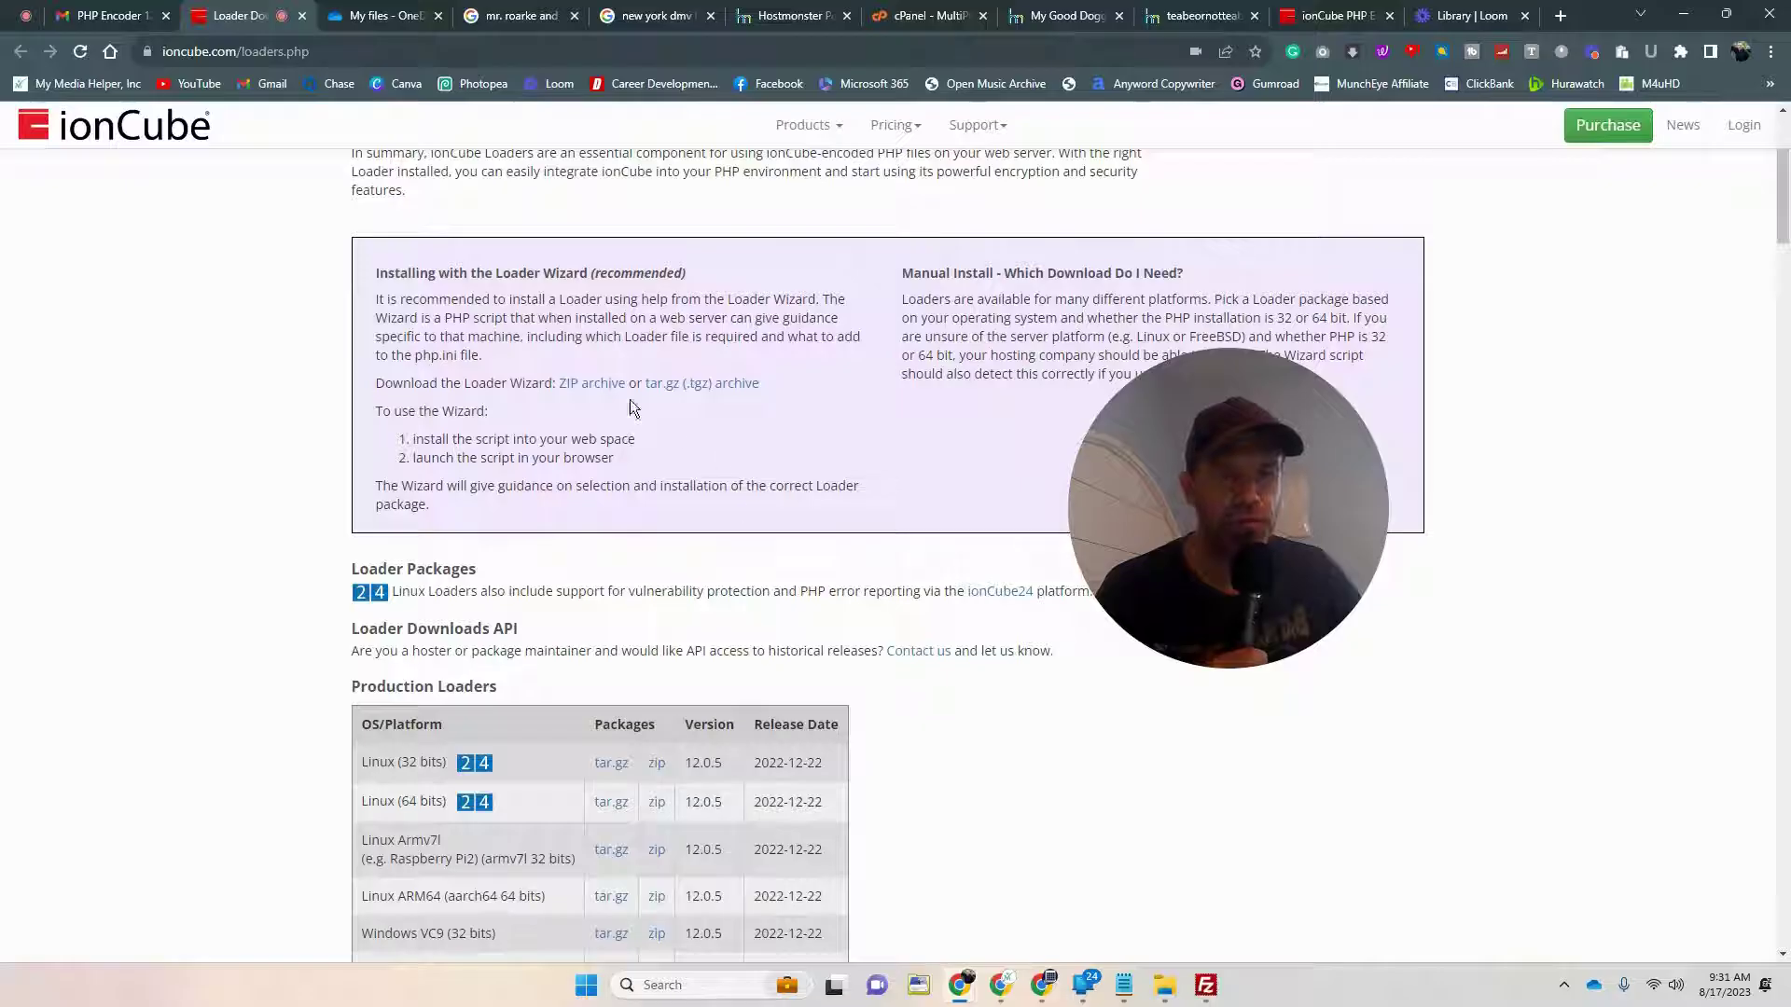
scroll(502, 547, up, 2)
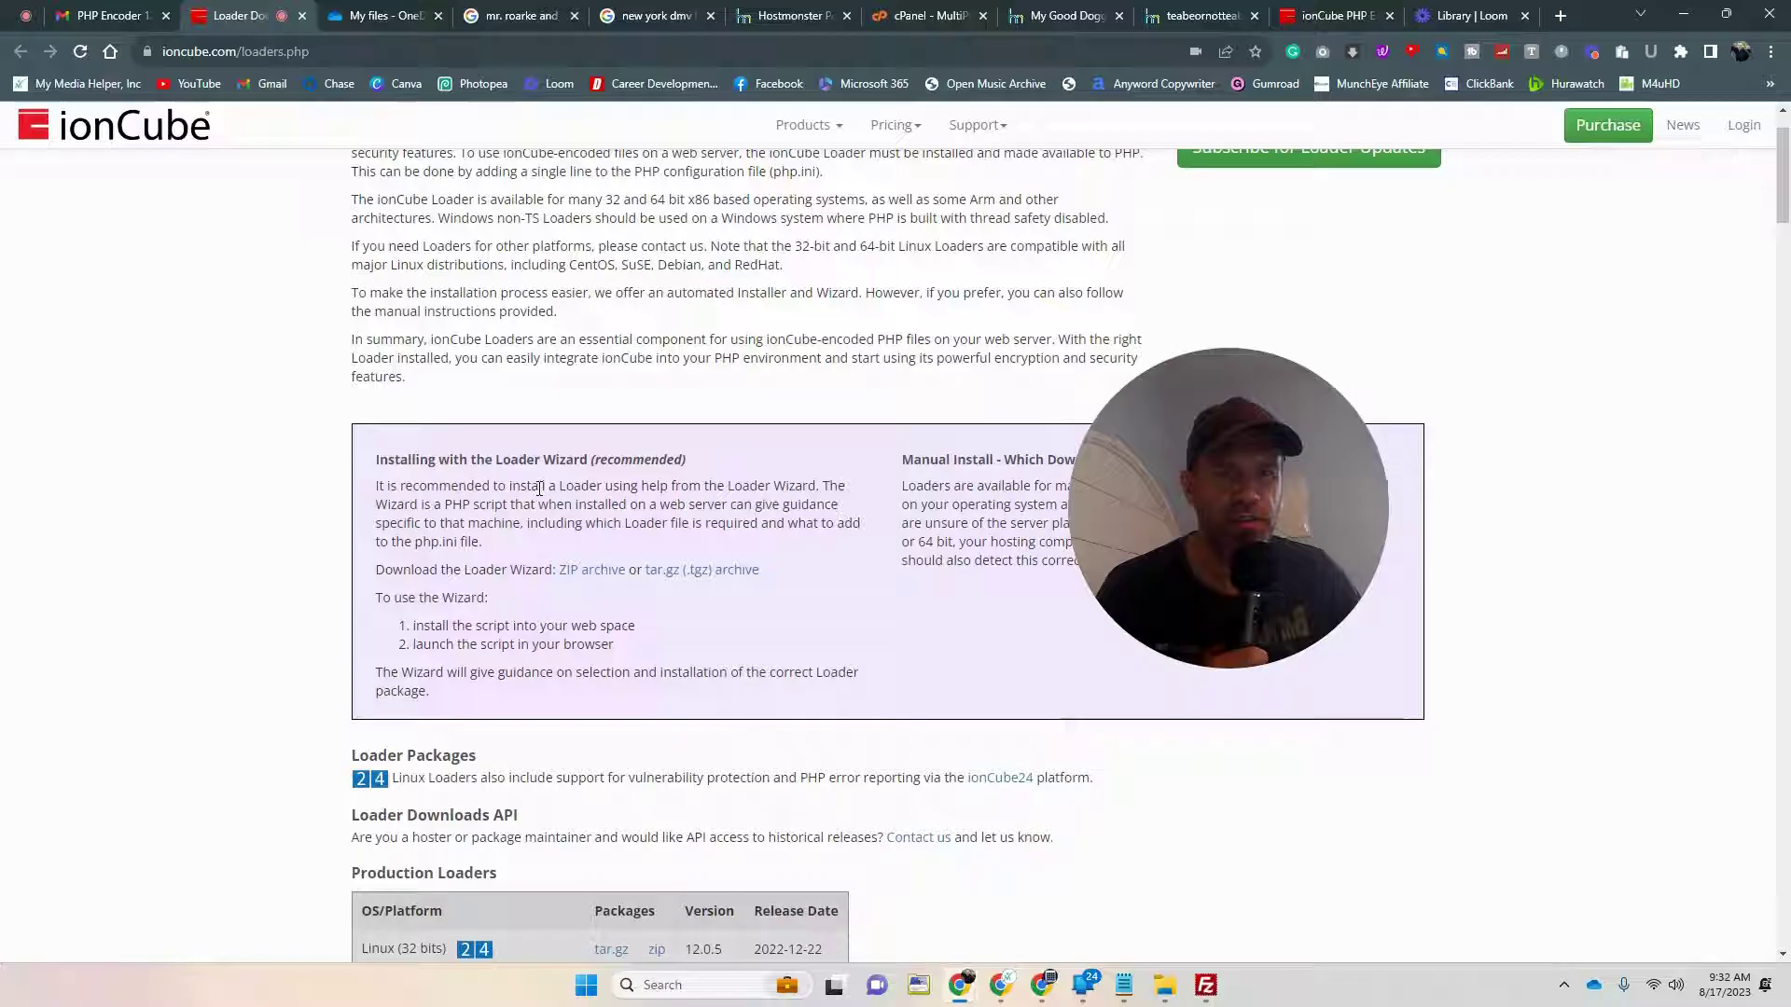
Step: Download the Loader Wizard ZIP archive, declining update notifications, to get loader-wizard (1).zip
click(591, 574)
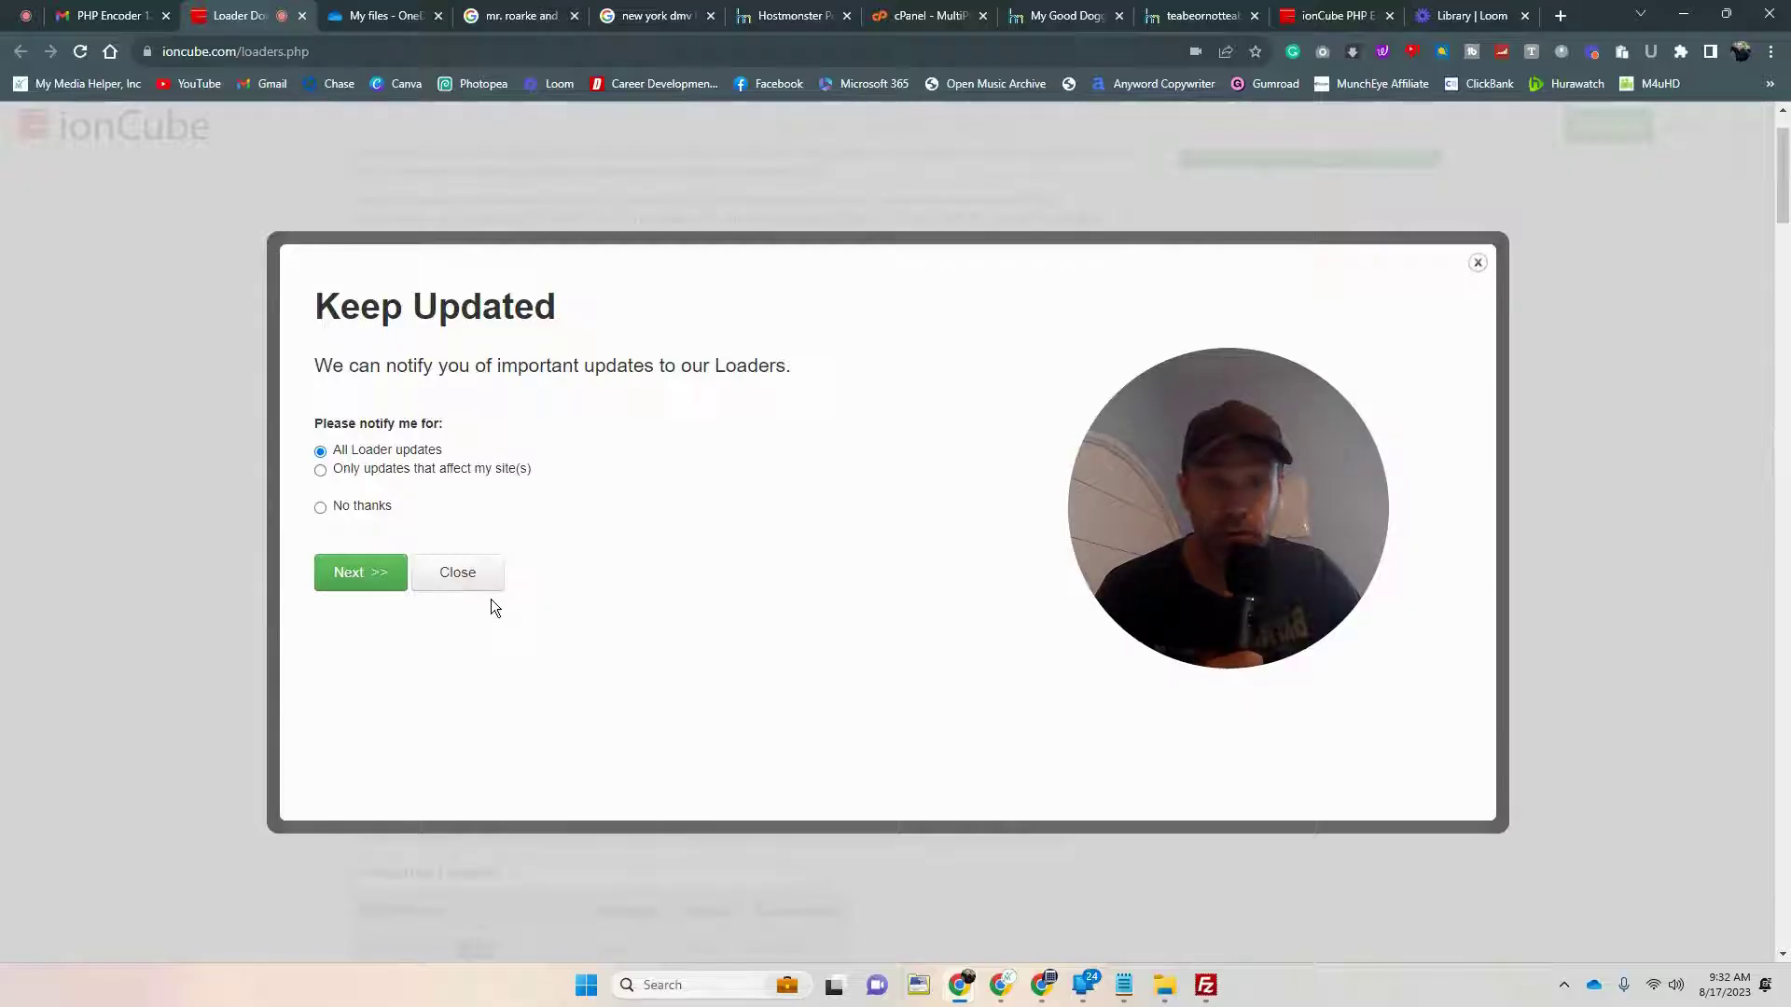
click(321, 507)
click(360, 571)
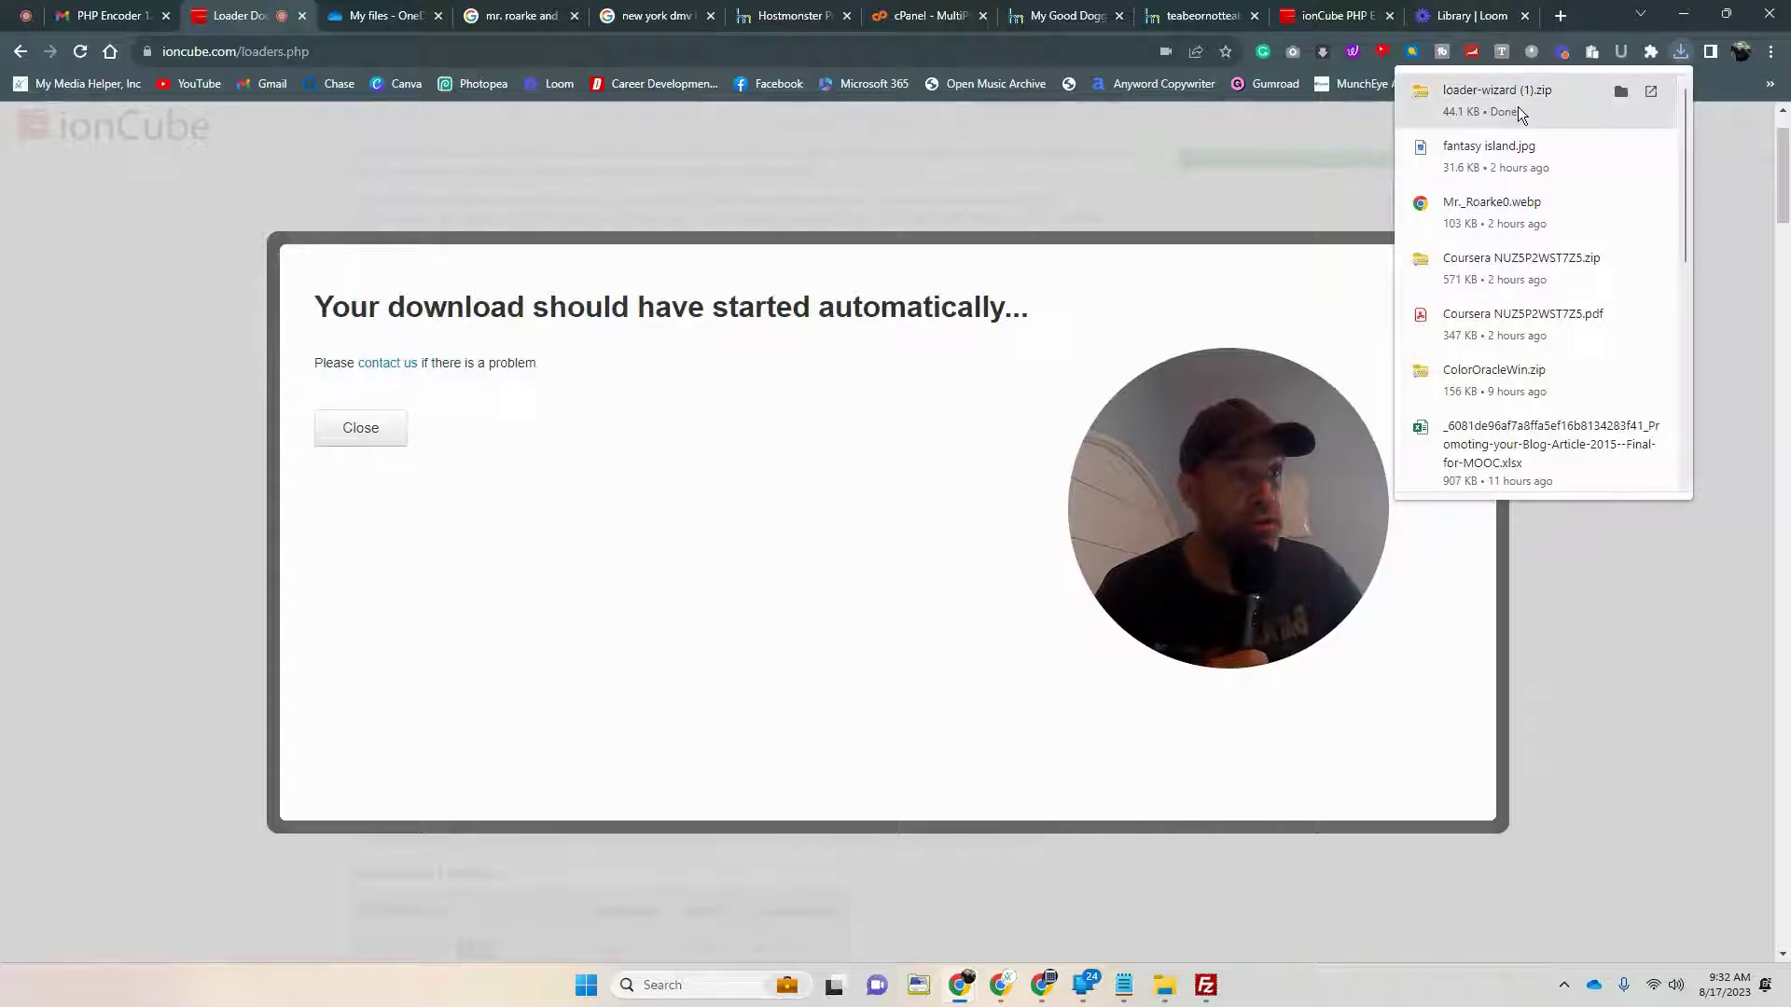
Step: Copy loader-wizard.php and README from the downloaded ZIP's ioncube folder onto the desktop
click(1165, 987)
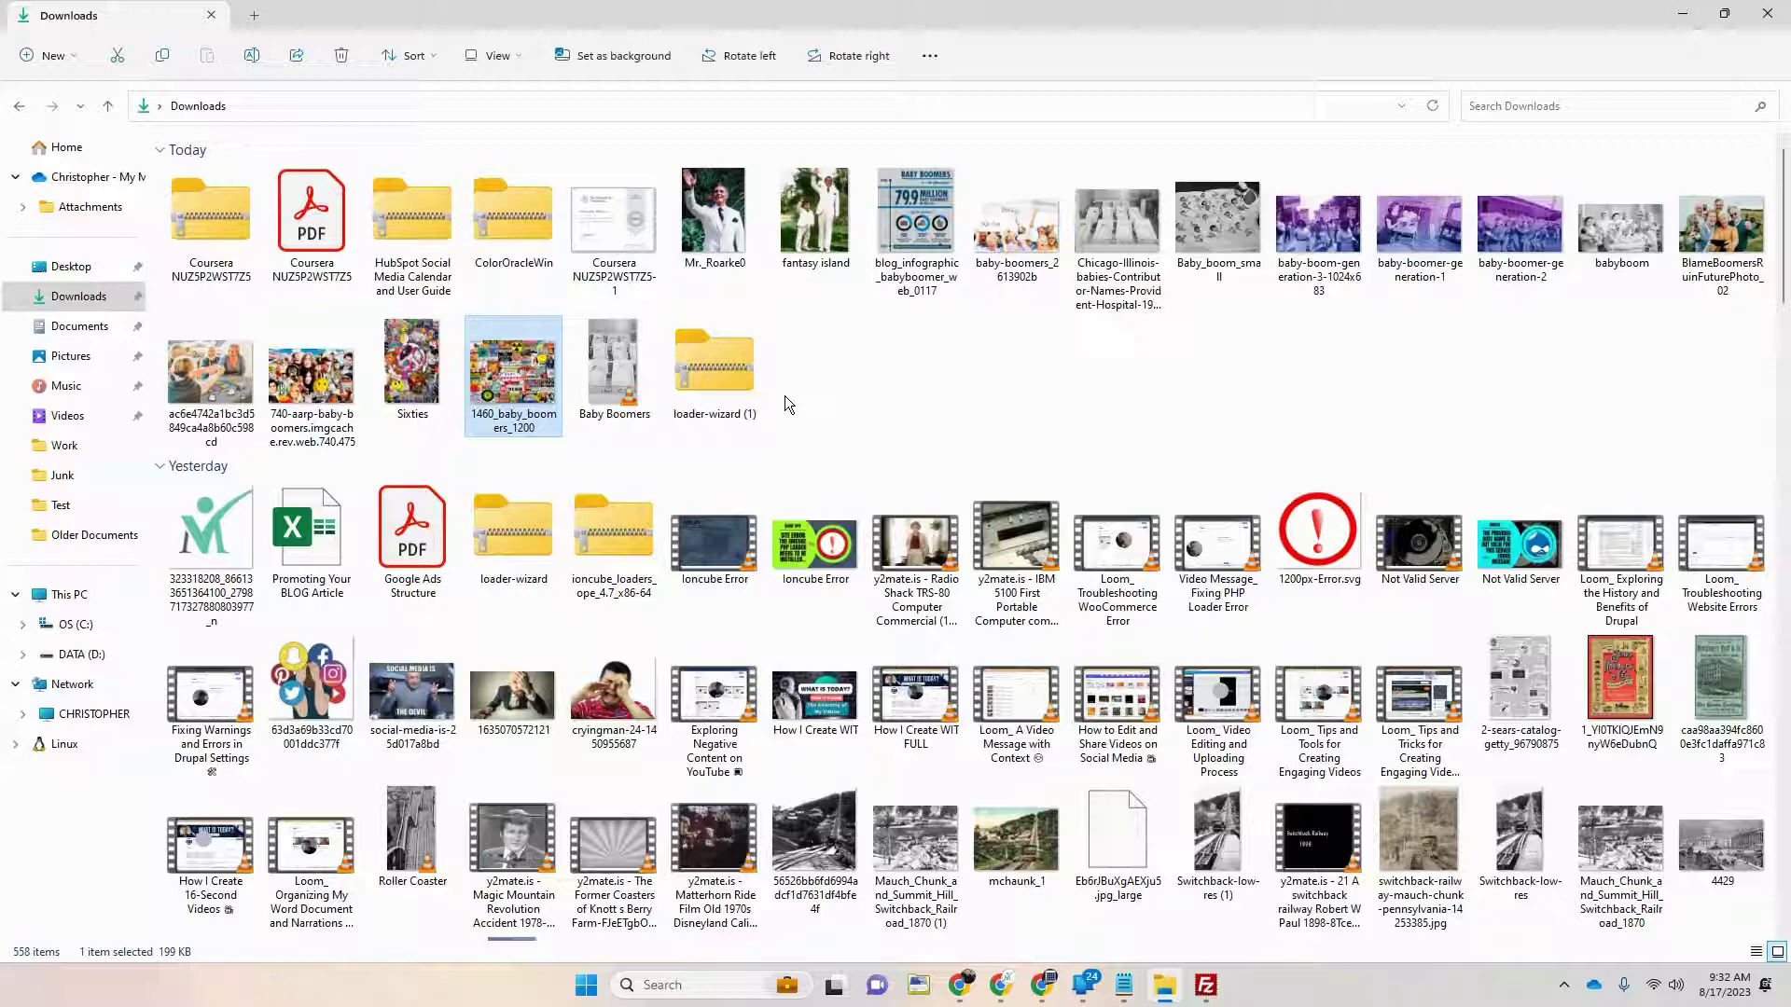
double_click(530, 557)
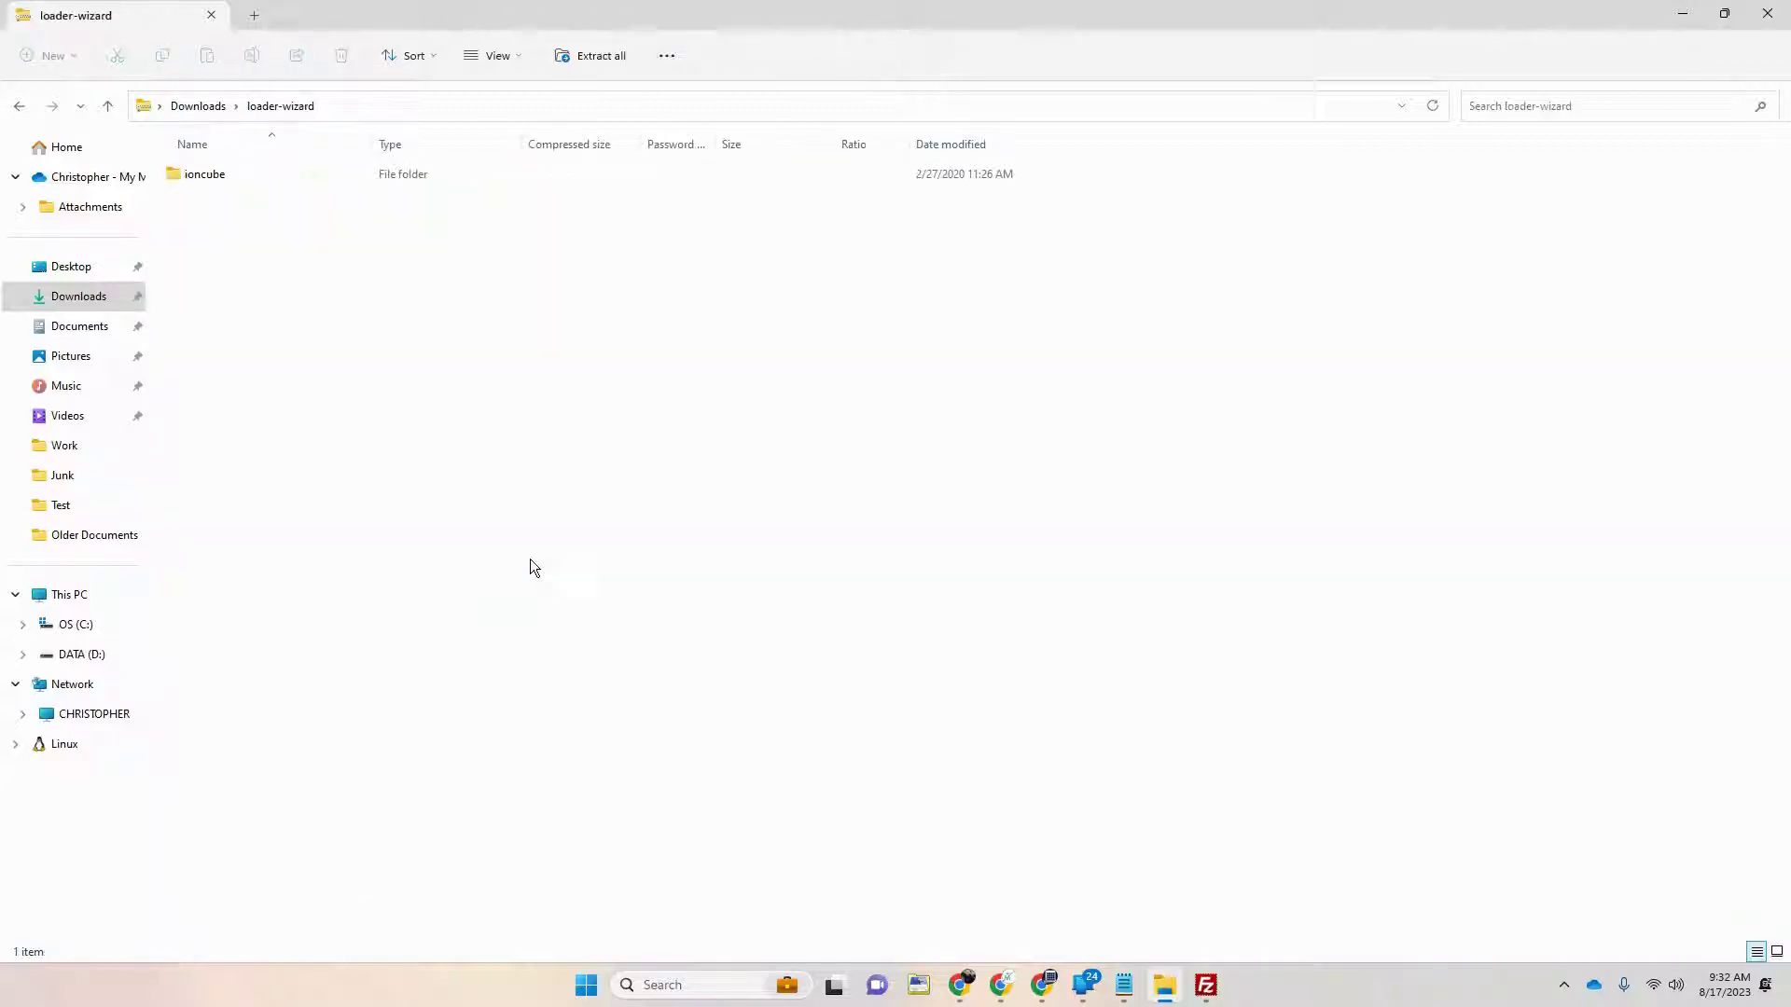
click(1725, 13)
click(1694, 20)
click(1694, 19)
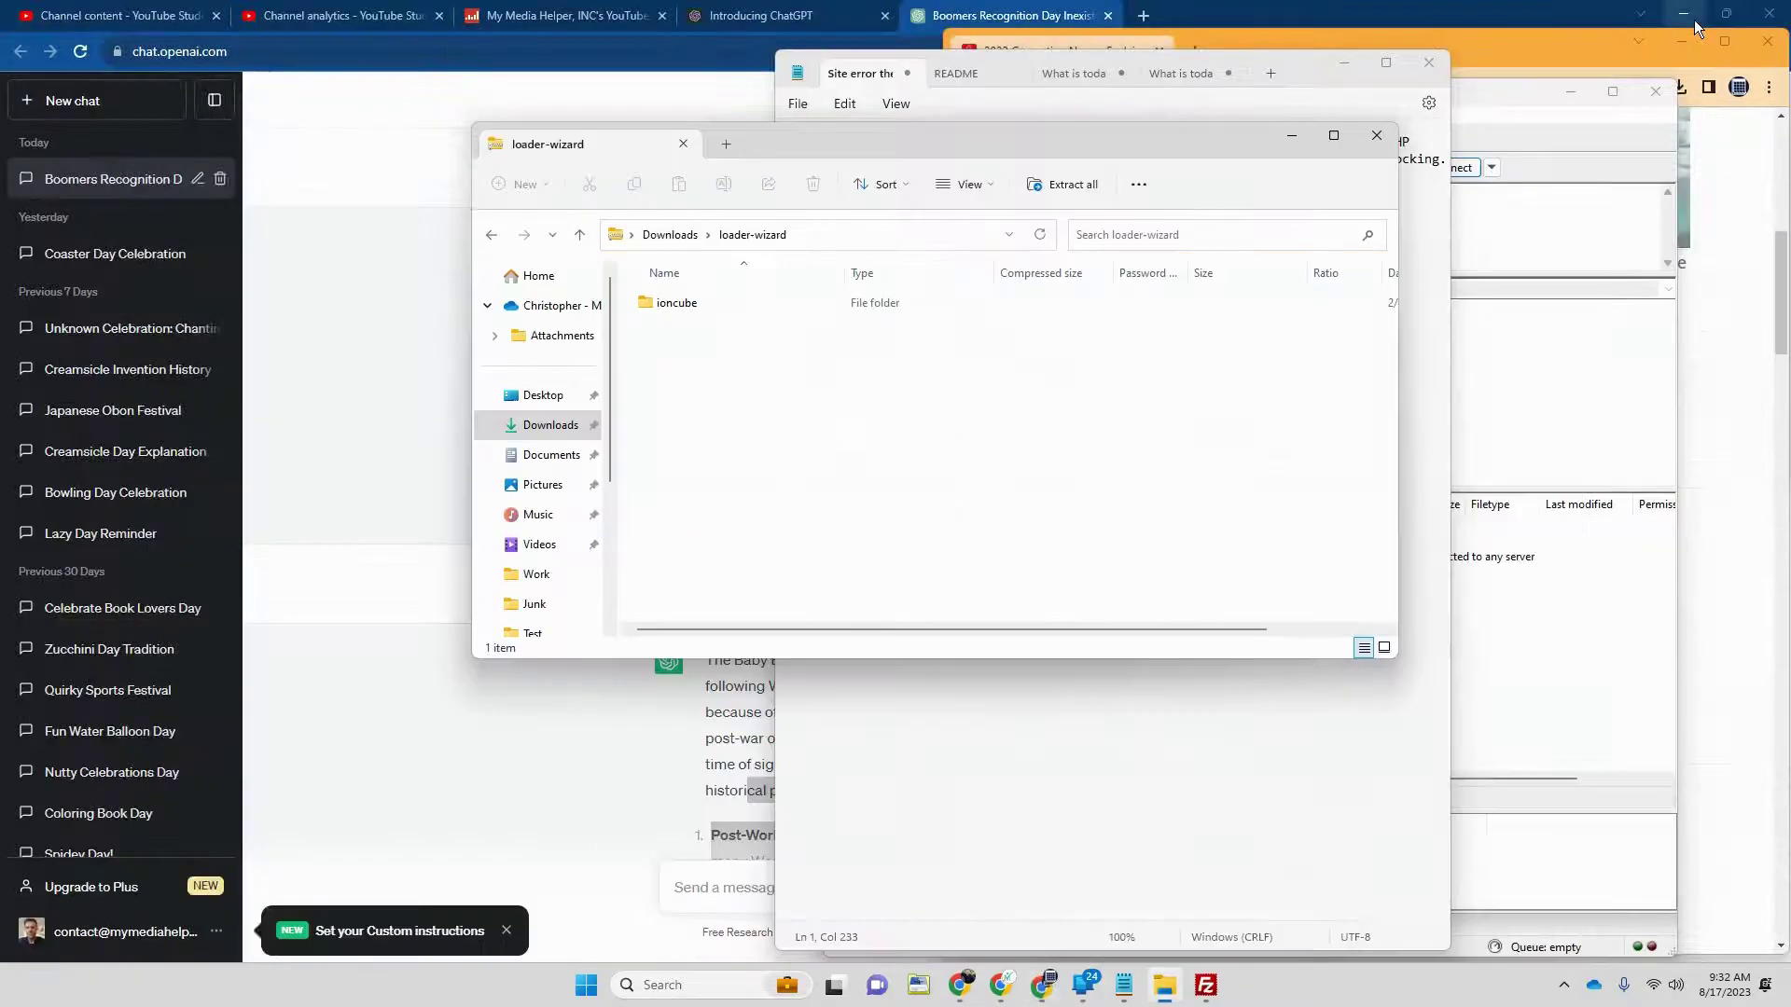
click(1693, 19)
double_click(664, 312)
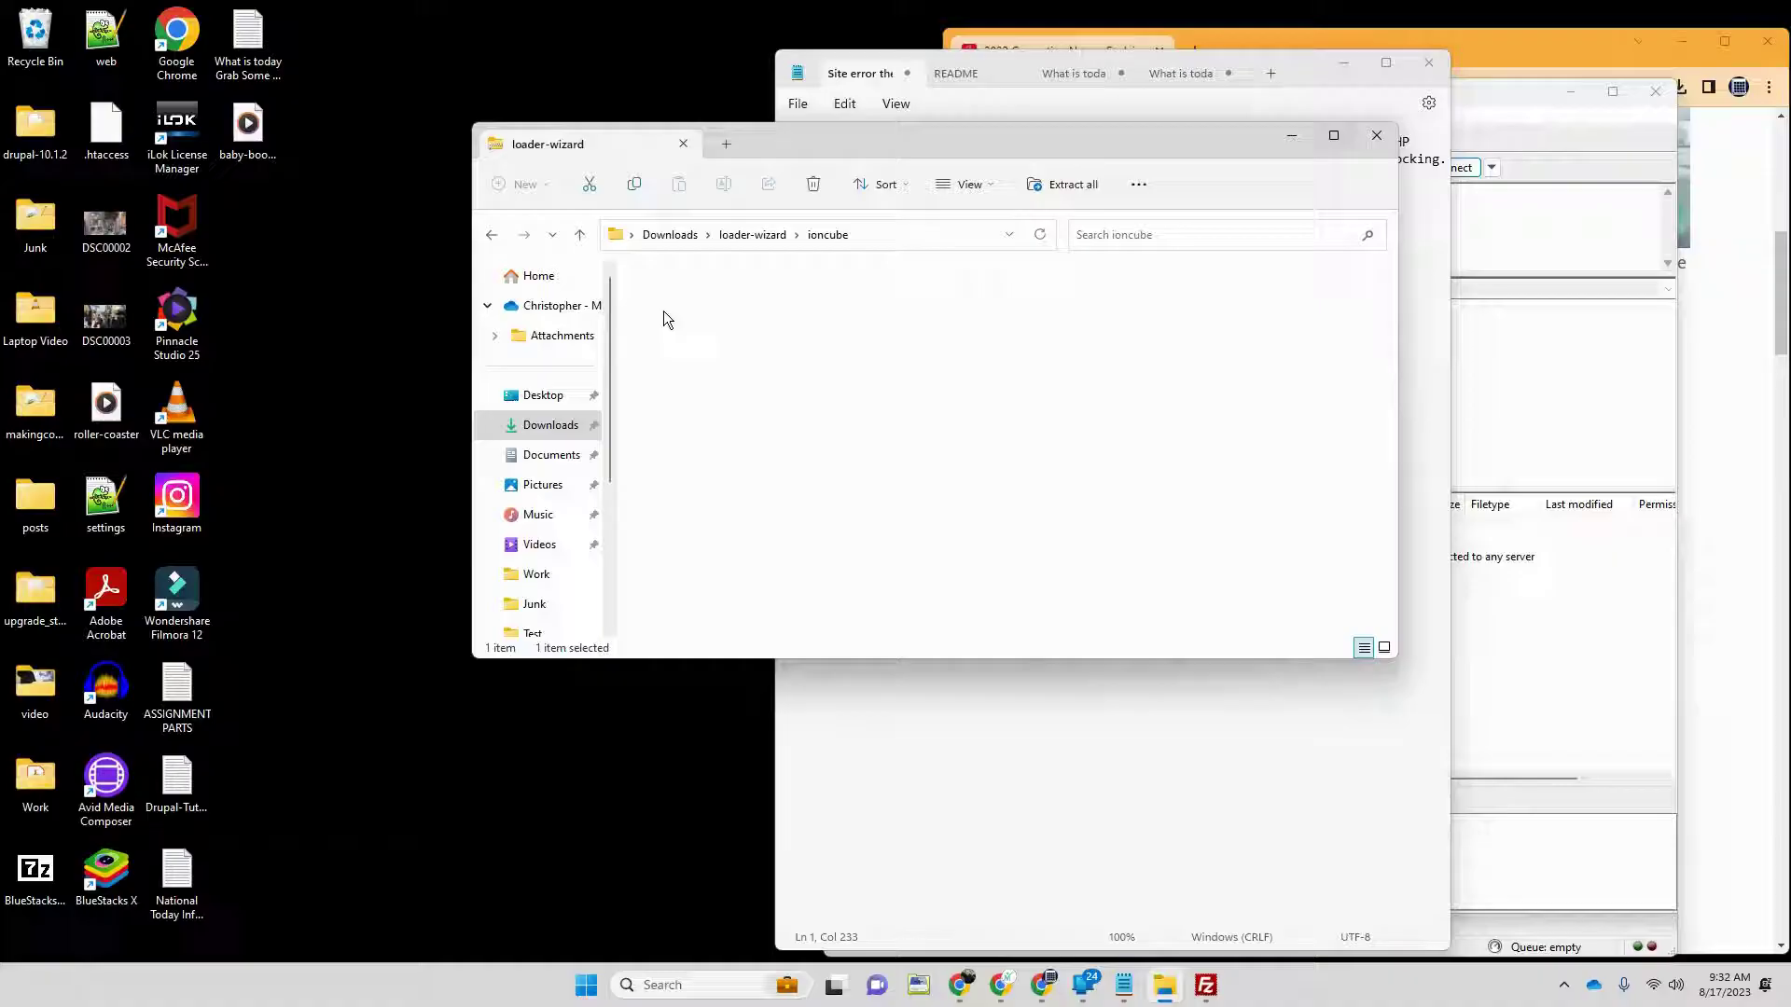
drag(898, 413, 276, 278)
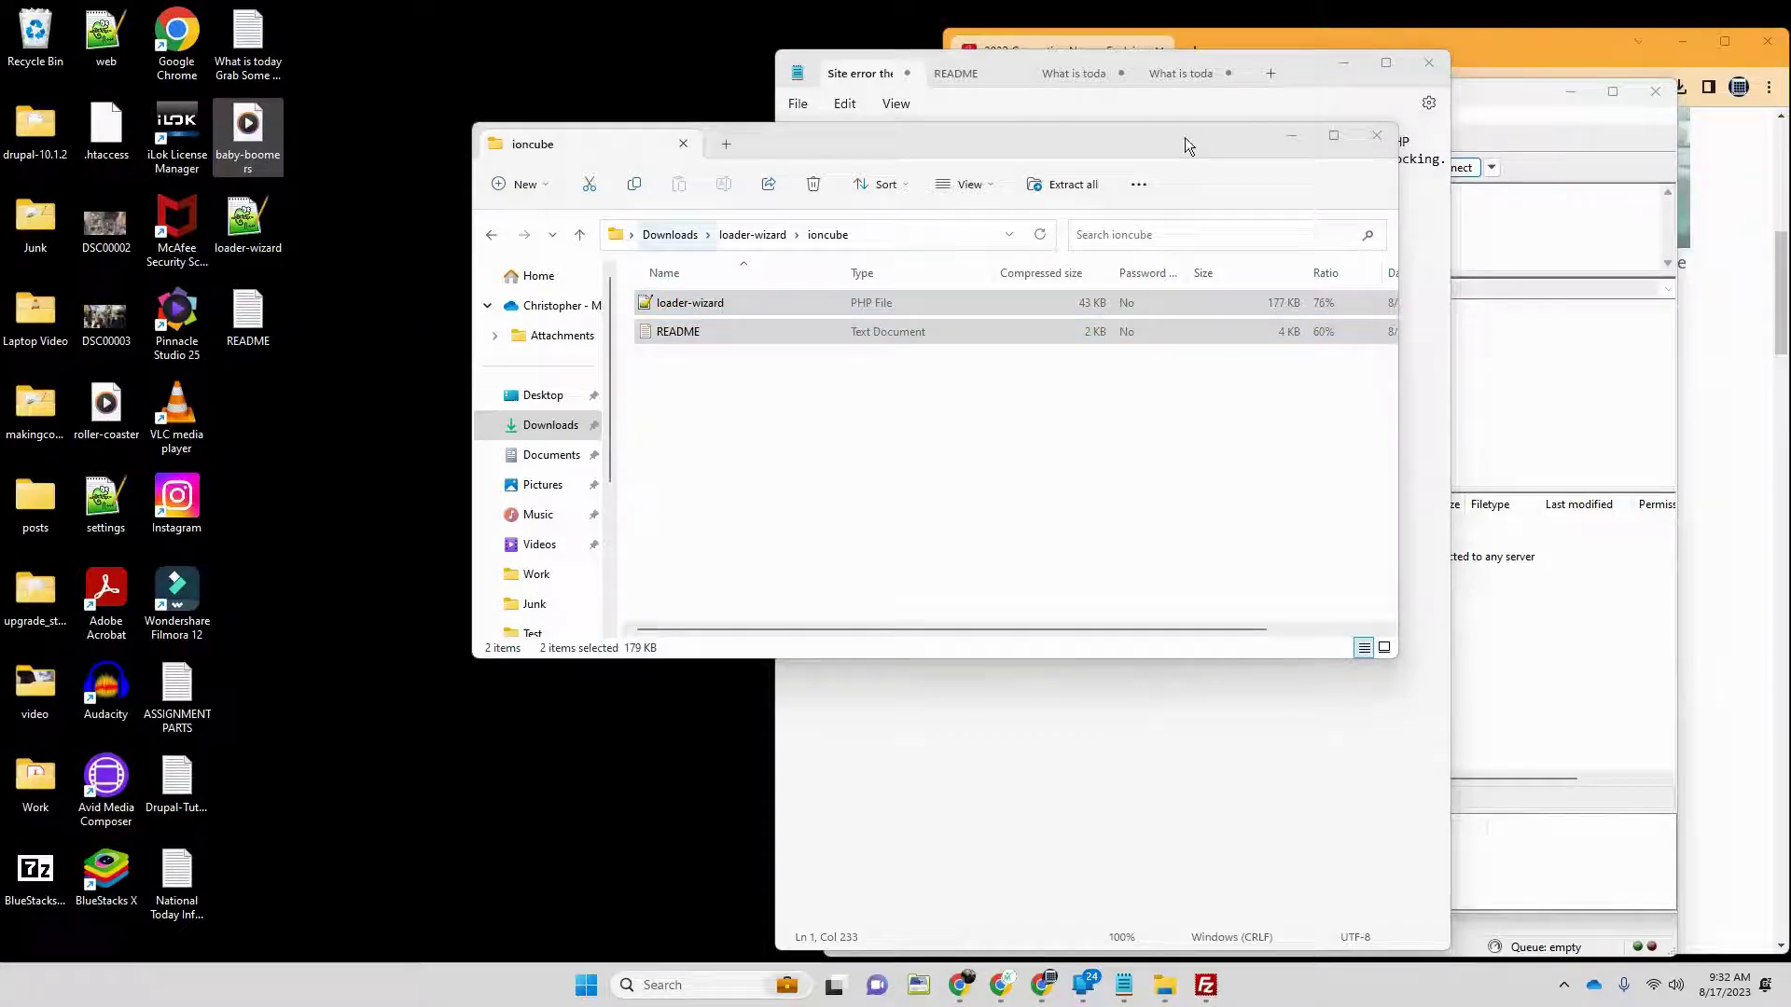
click(1306, 116)
Step: Connect FileZilla to the saved Making Comics Studios server
click(1343, 63)
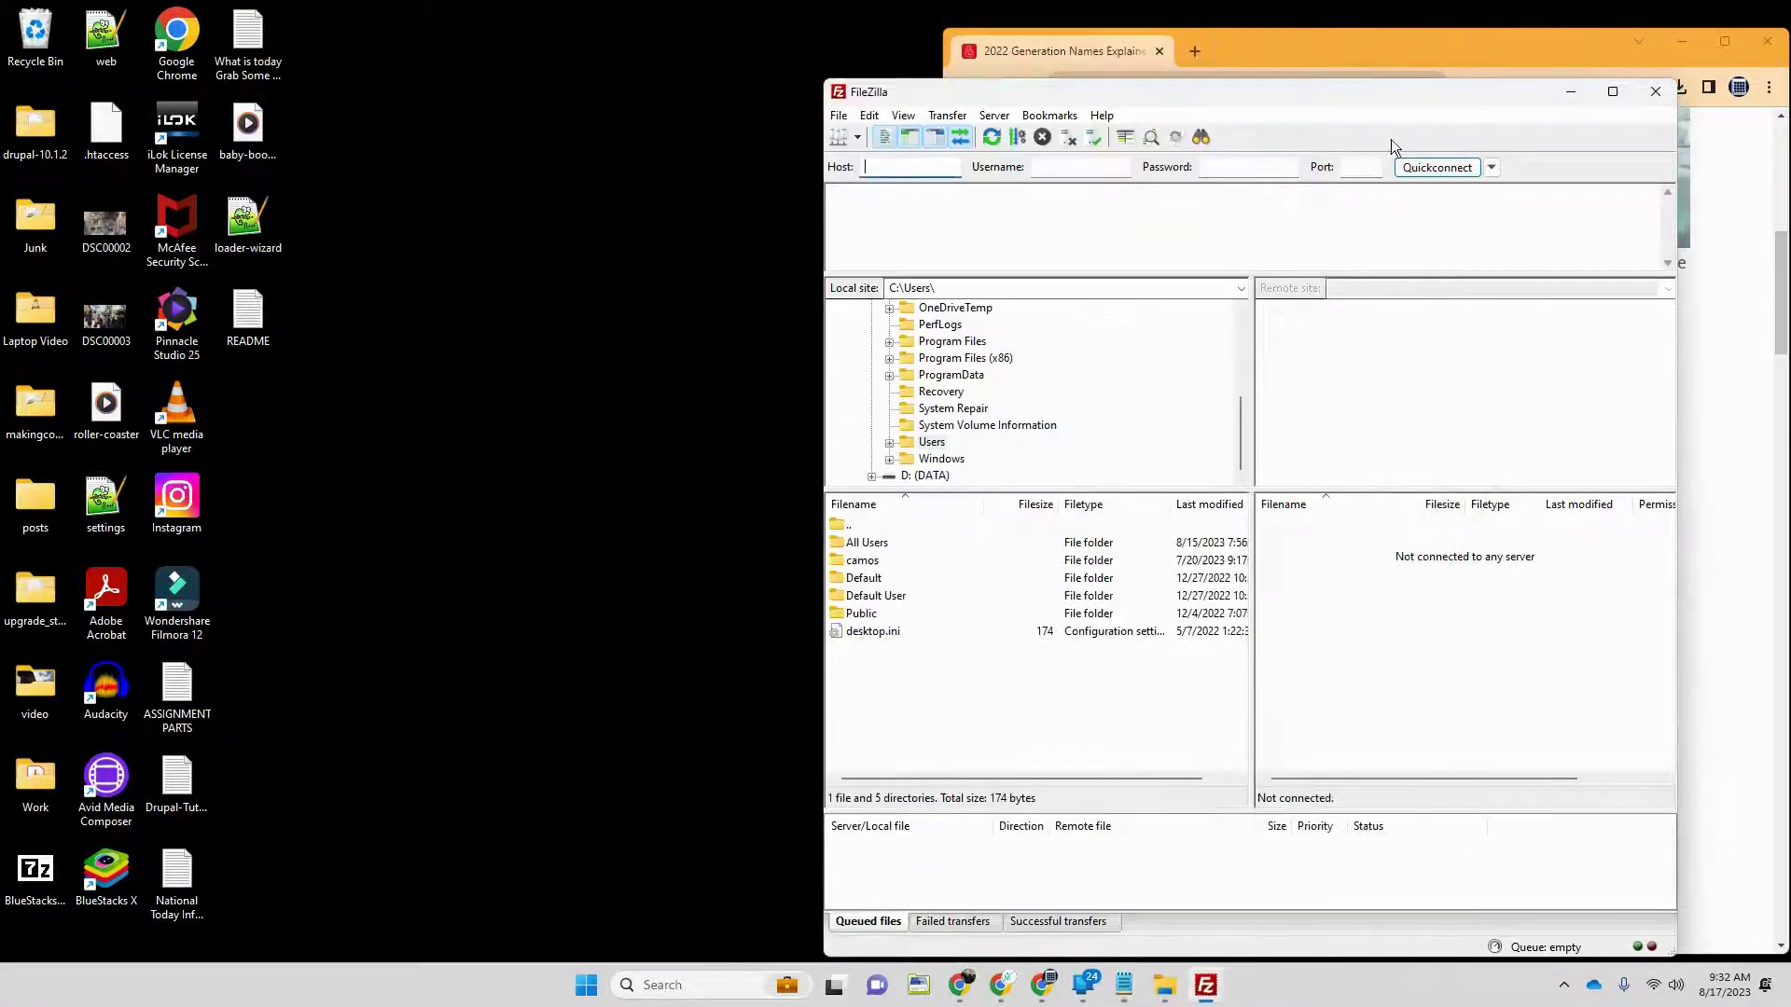
click(838, 116)
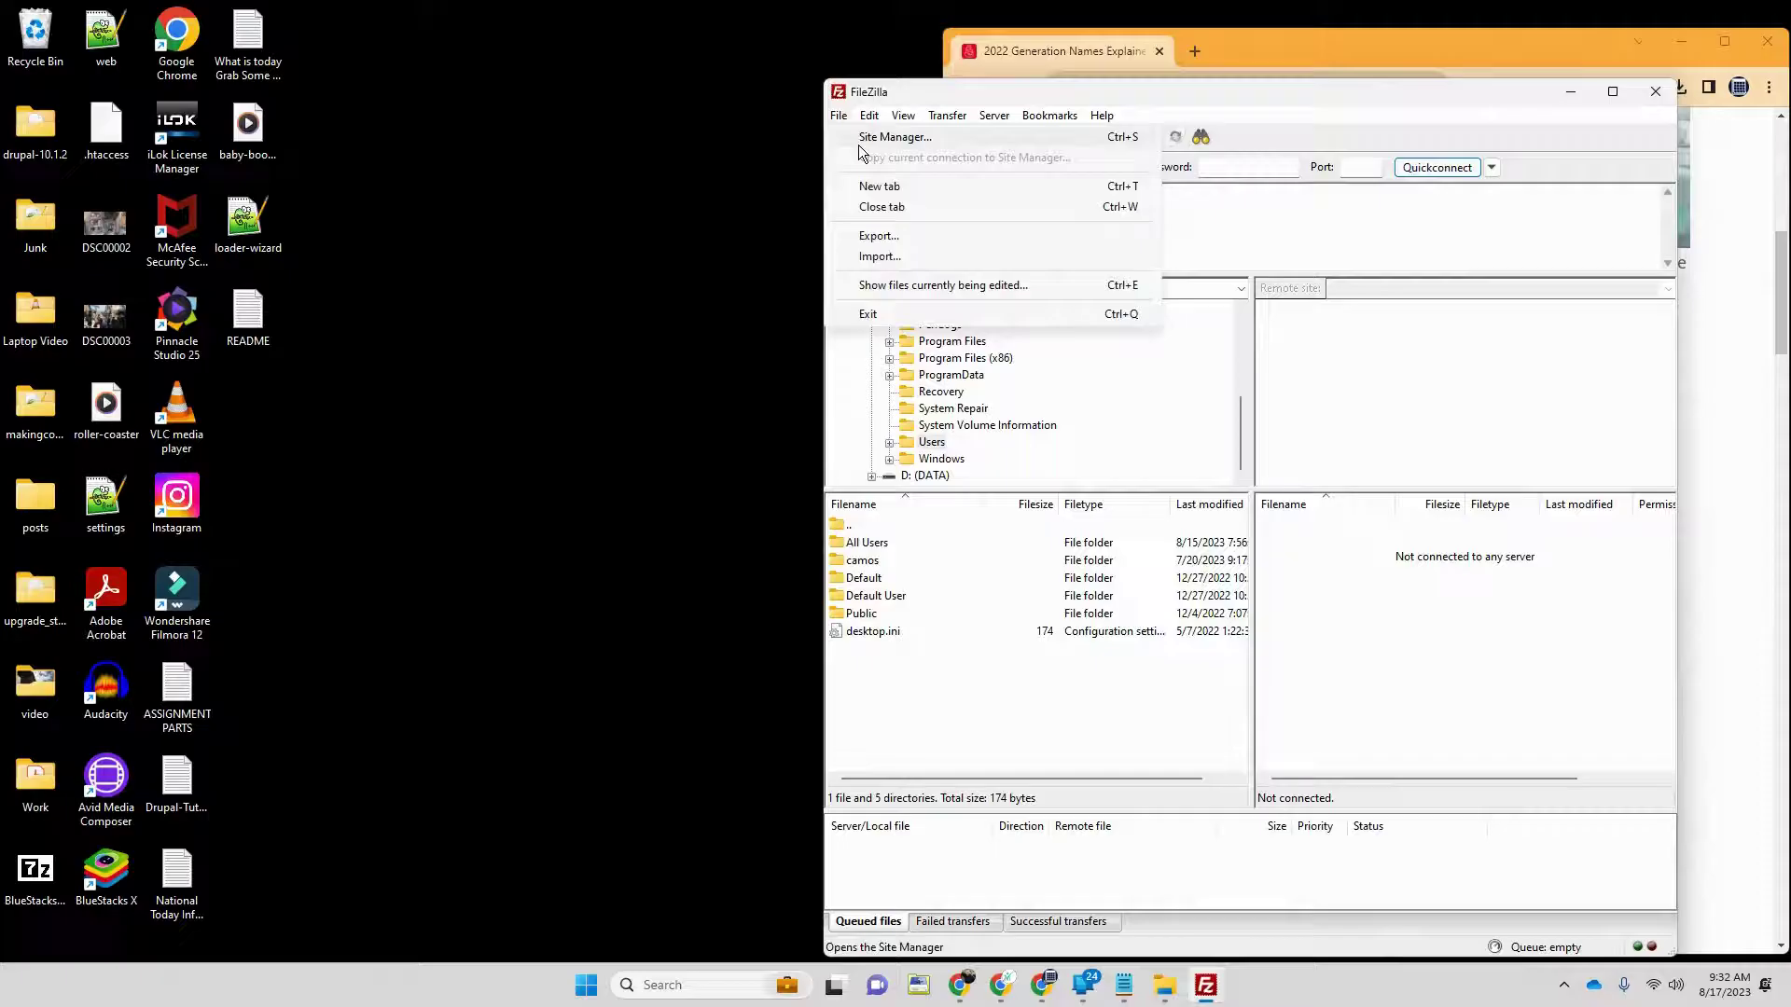
click(867, 132)
click(1473, 721)
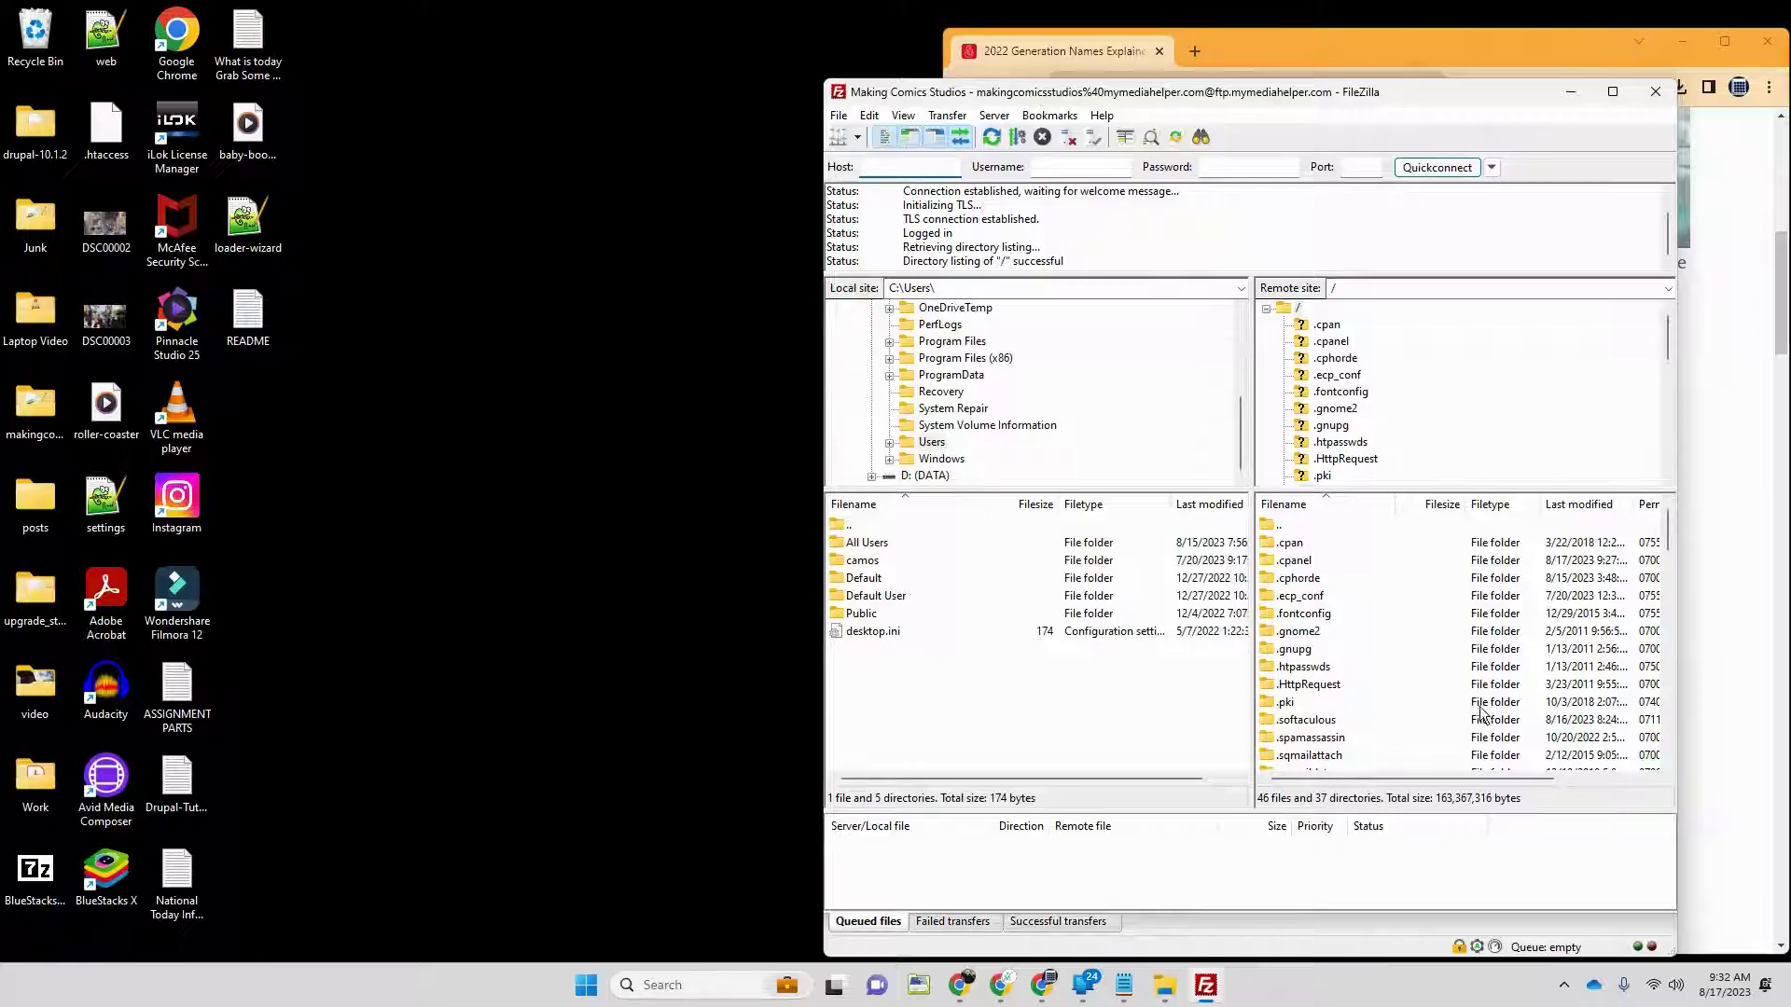
Step: Upload loader-wizard.php from the desktop into the server's /public_html folder
scroll(1358, 679, down, 2)
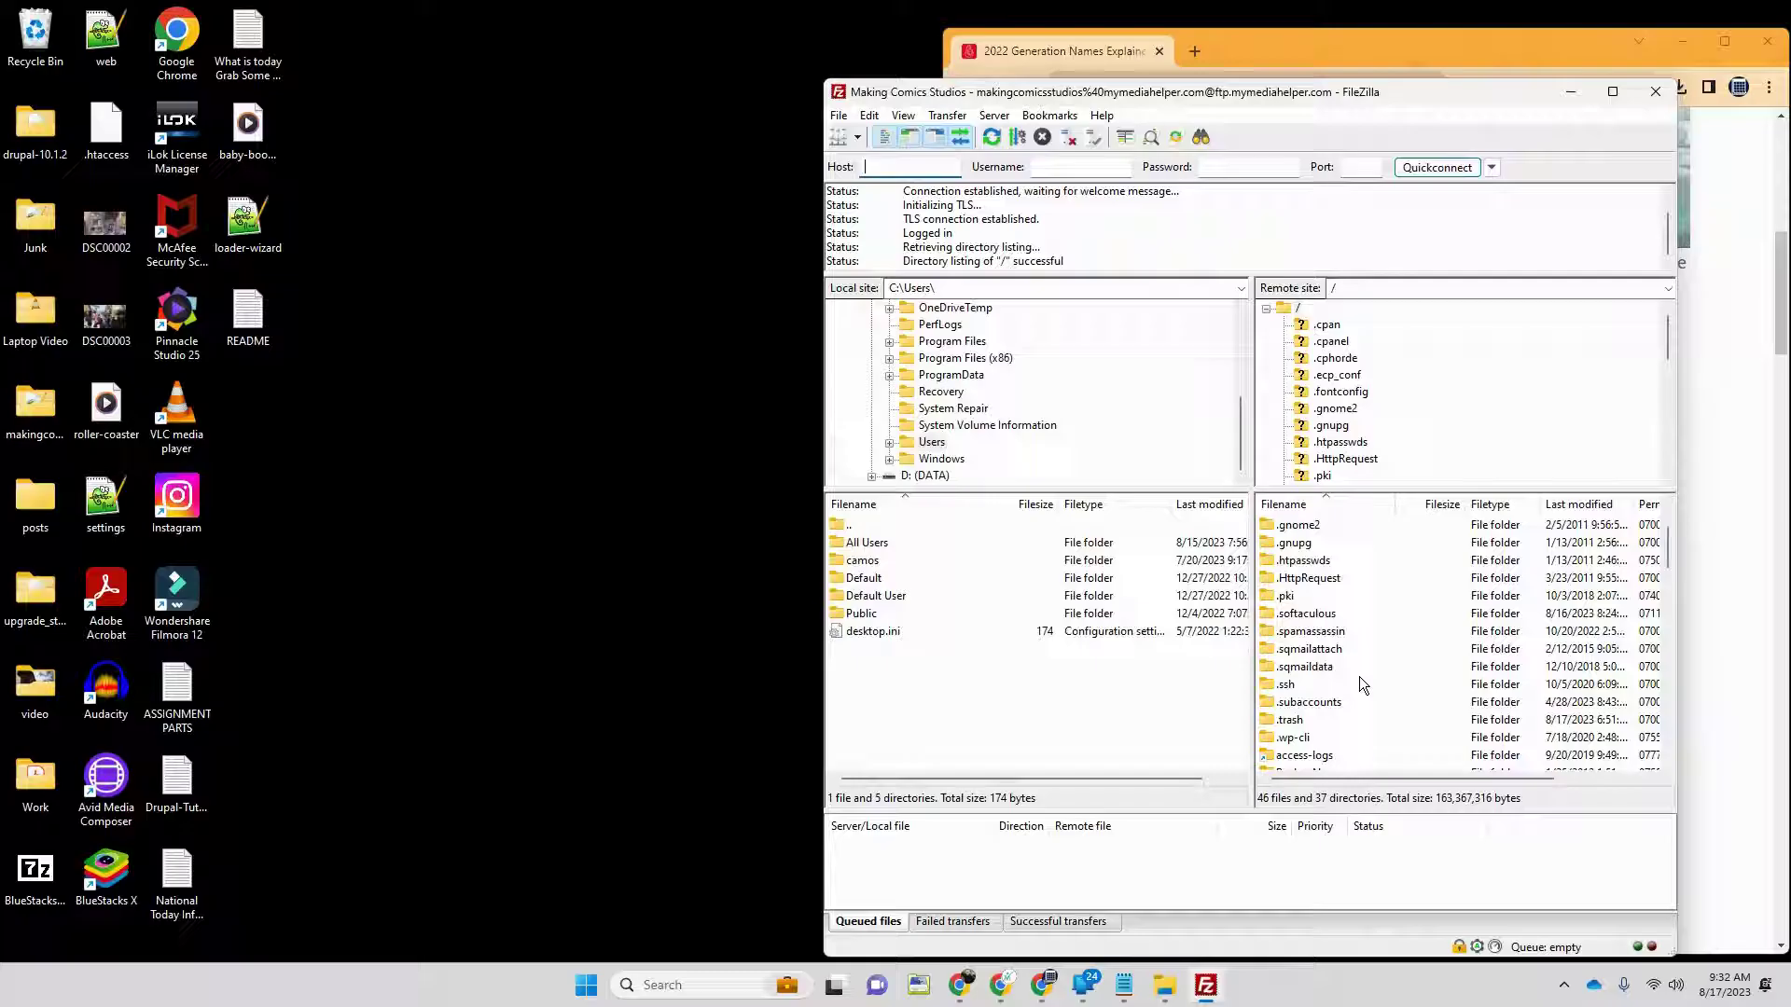
scroll(1360, 679, down, 4)
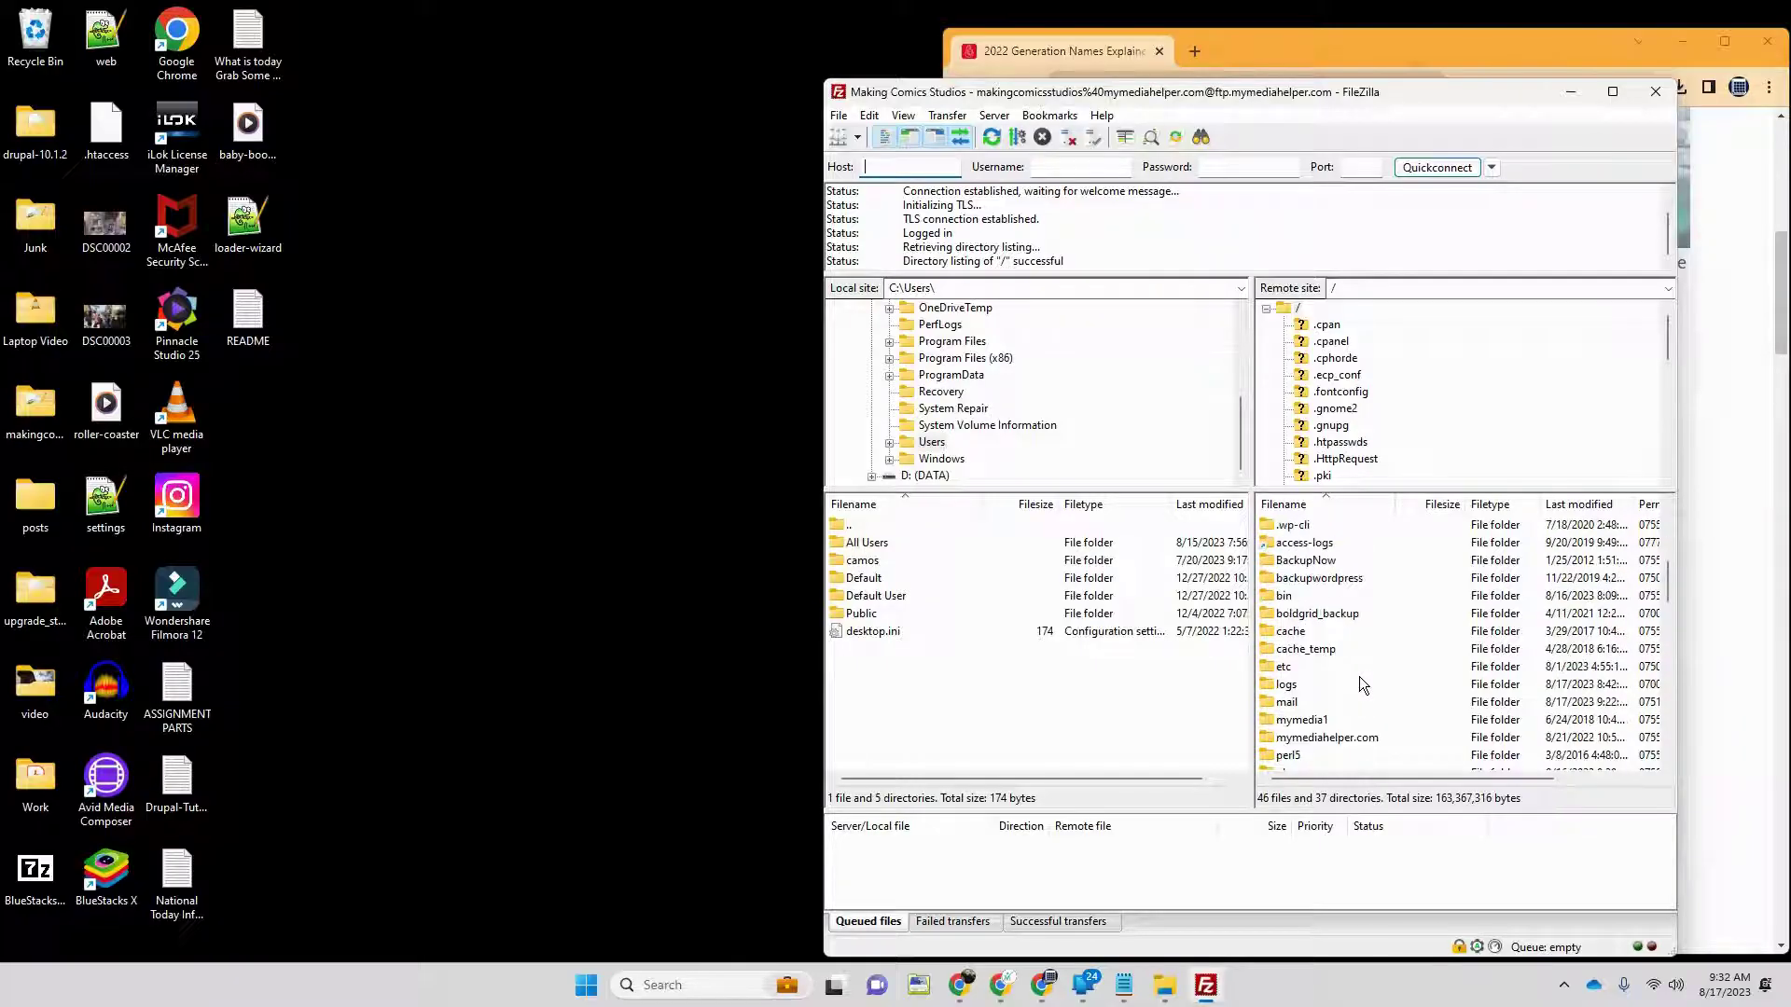
scroll(1359, 679, down, 2)
double_click(1301, 703)
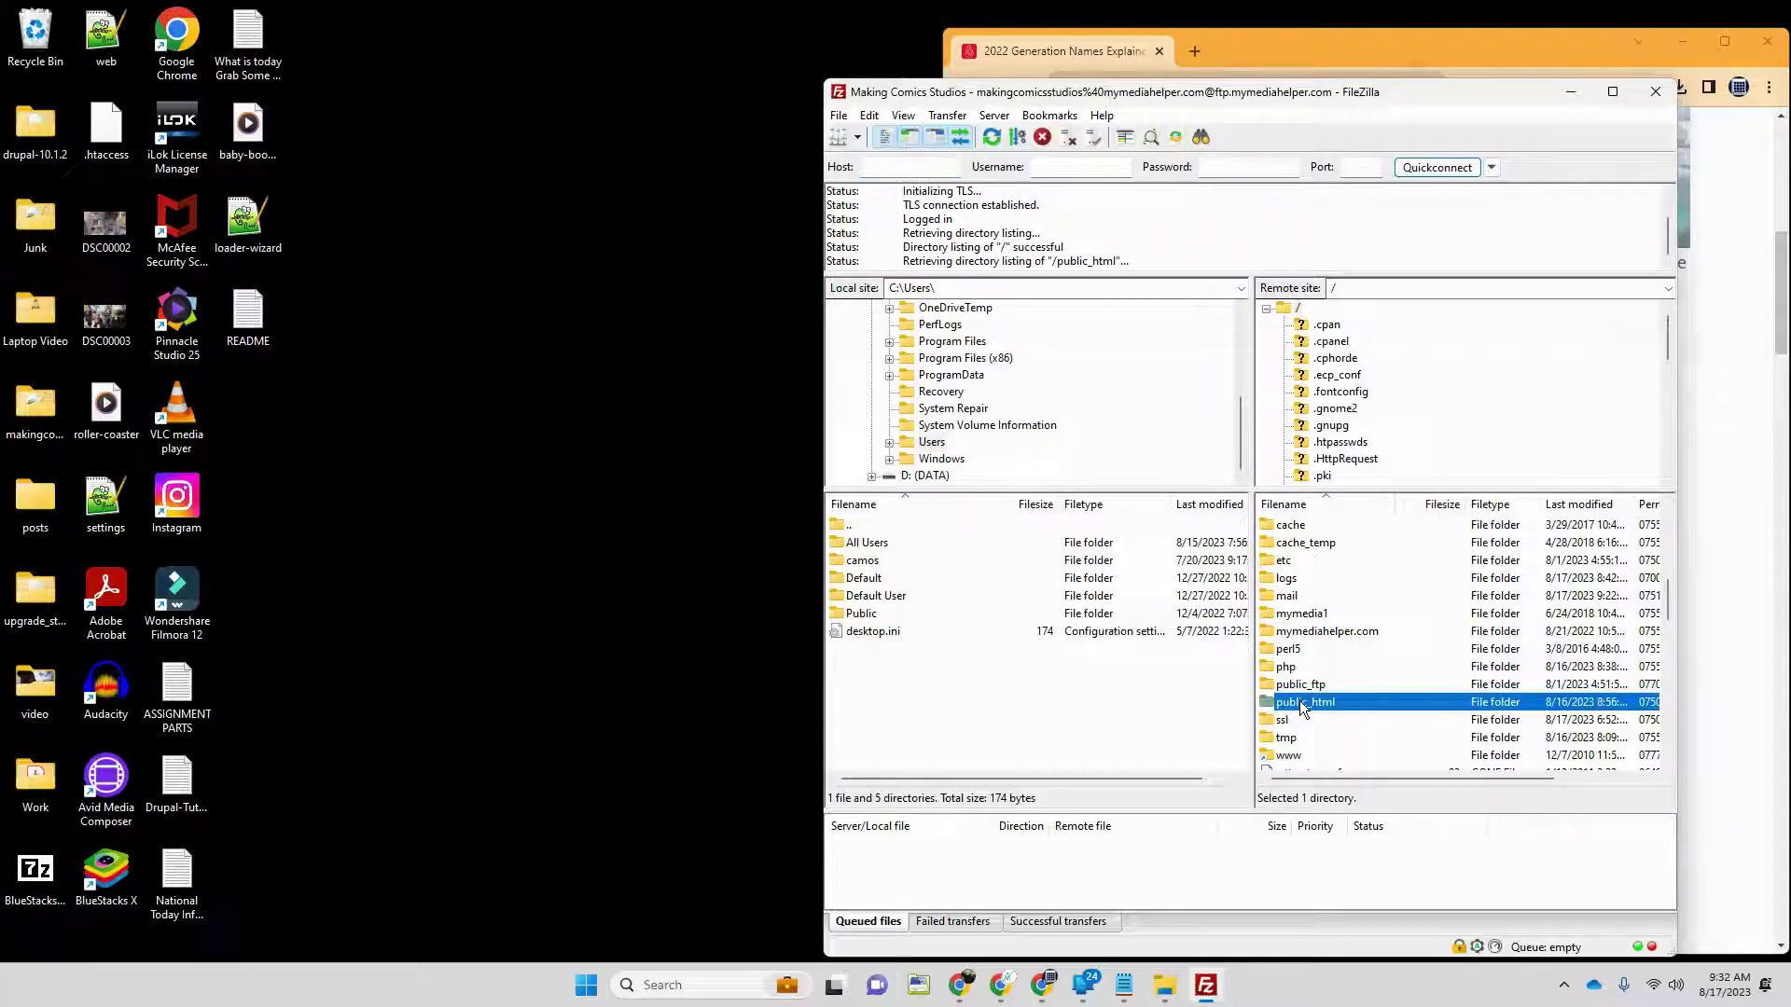
drag(1669, 528, 1643, 761)
scroll(1346, 712, up, 2)
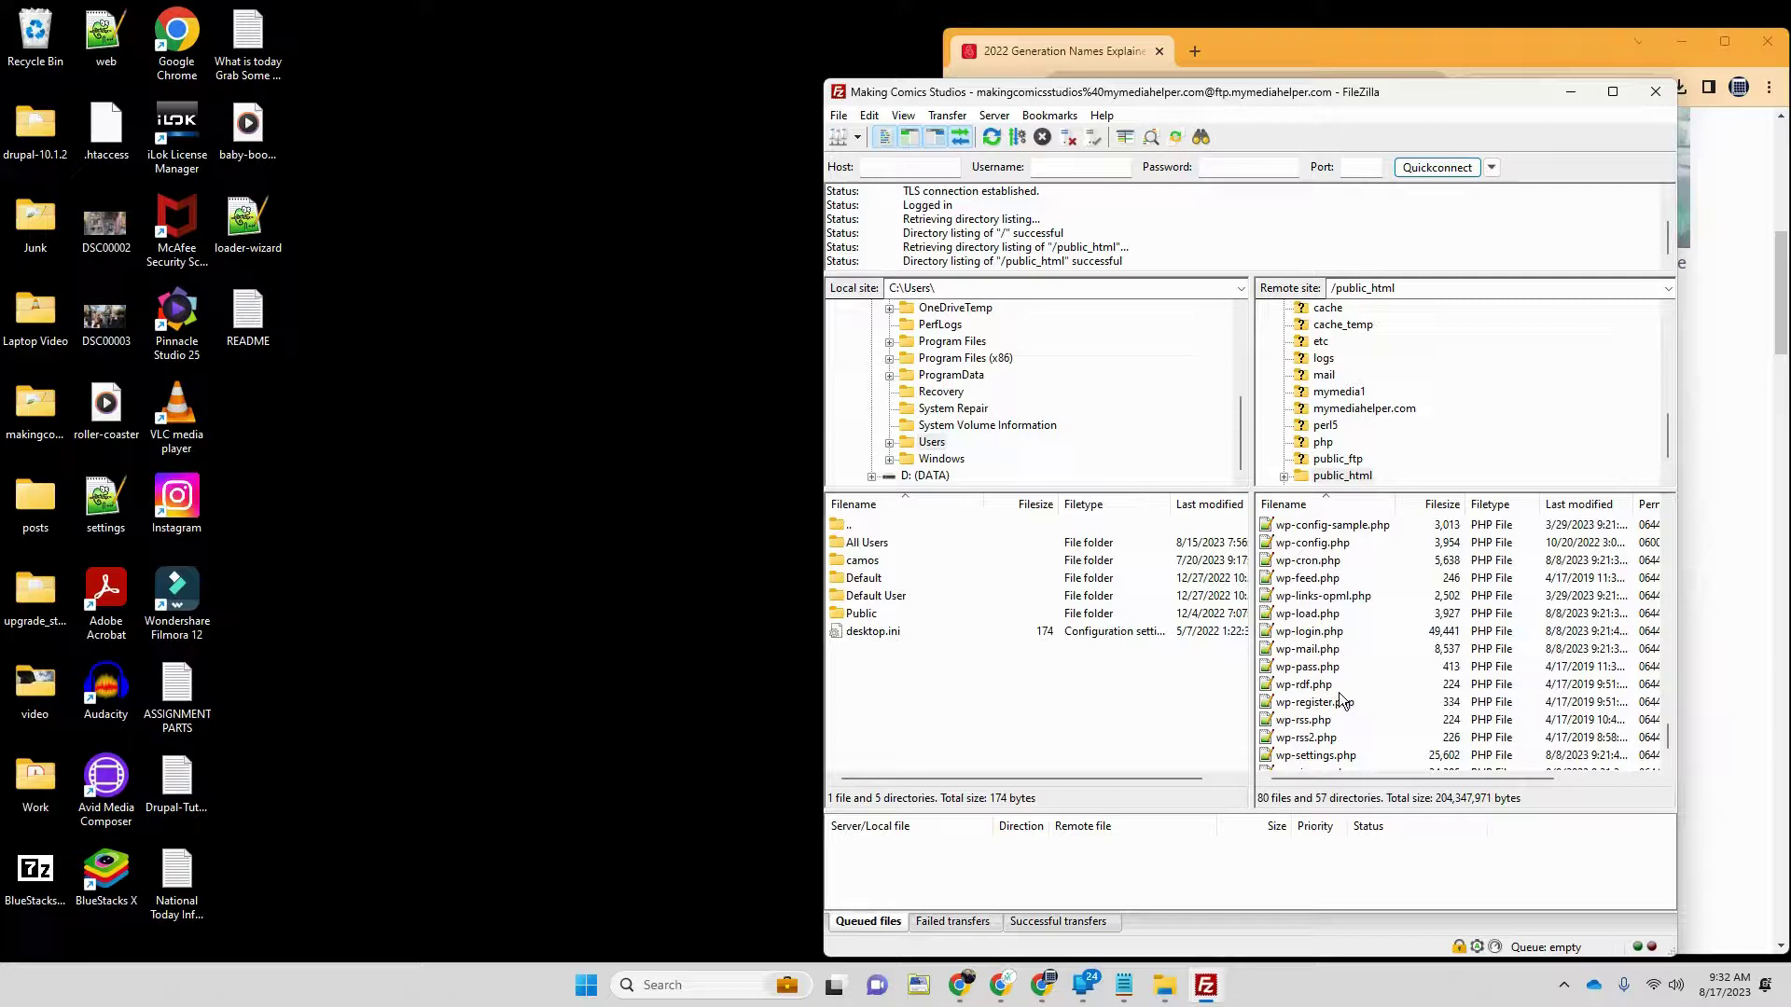
drag(244, 224, 1410, 695)
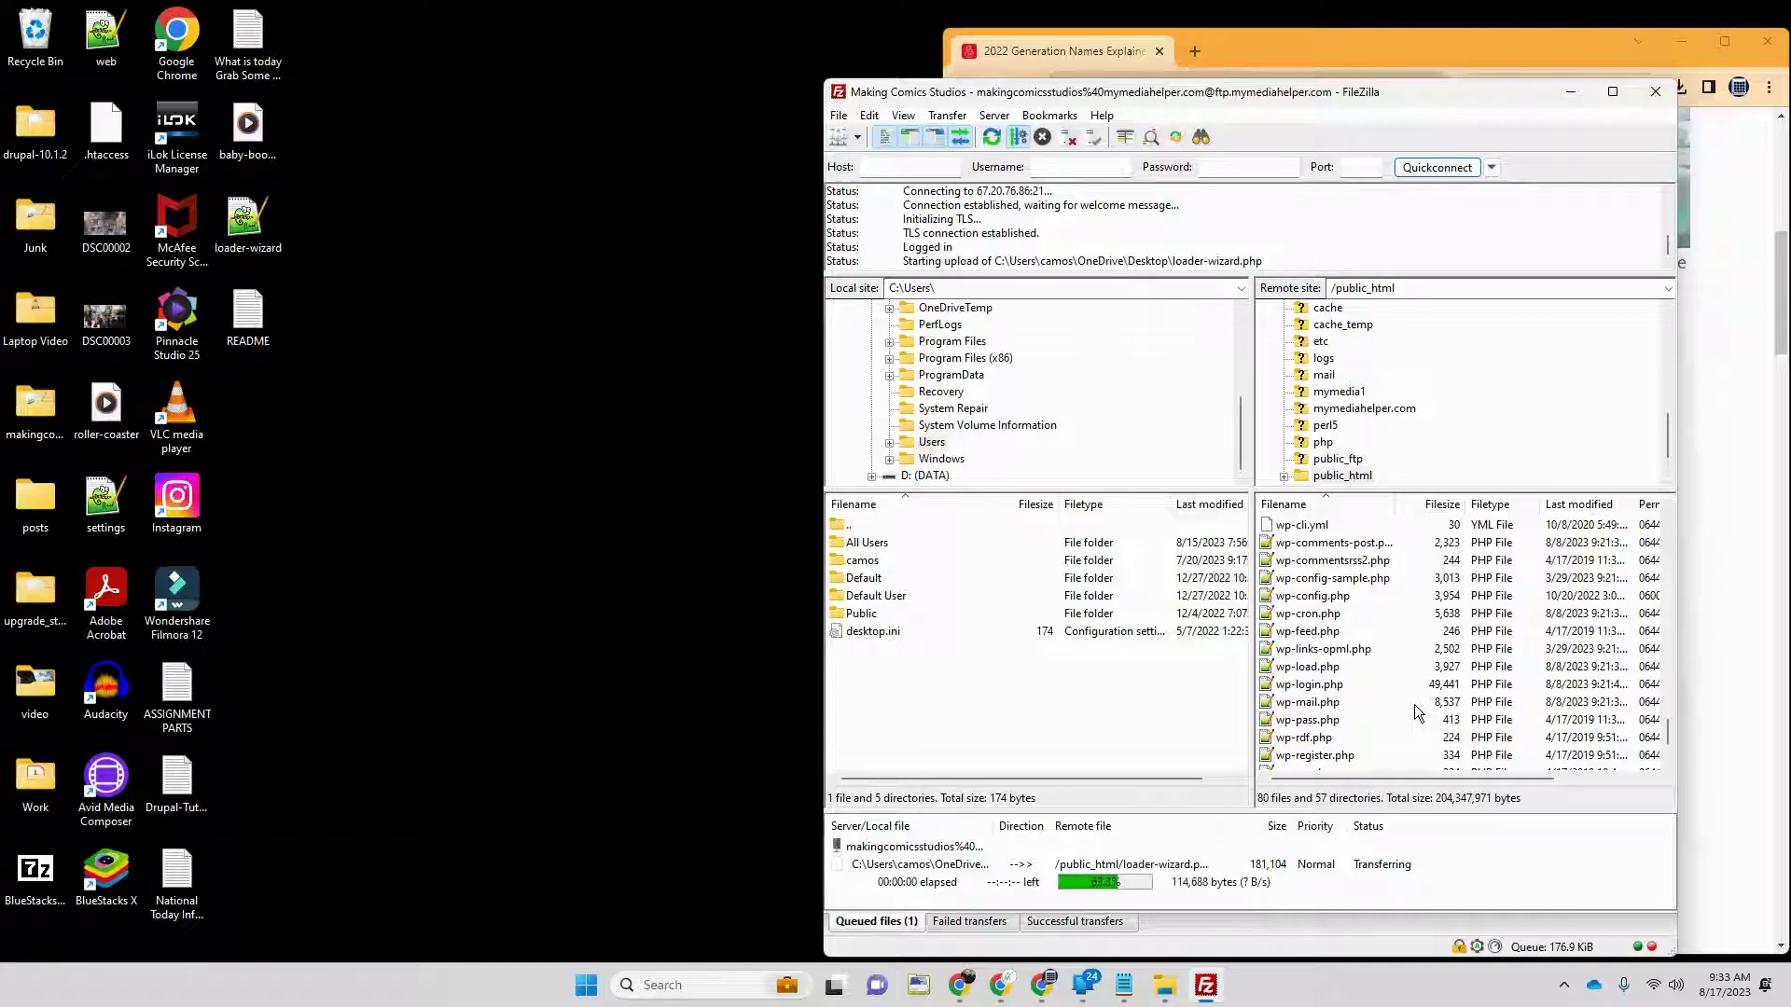
mouse_move(970, 994)
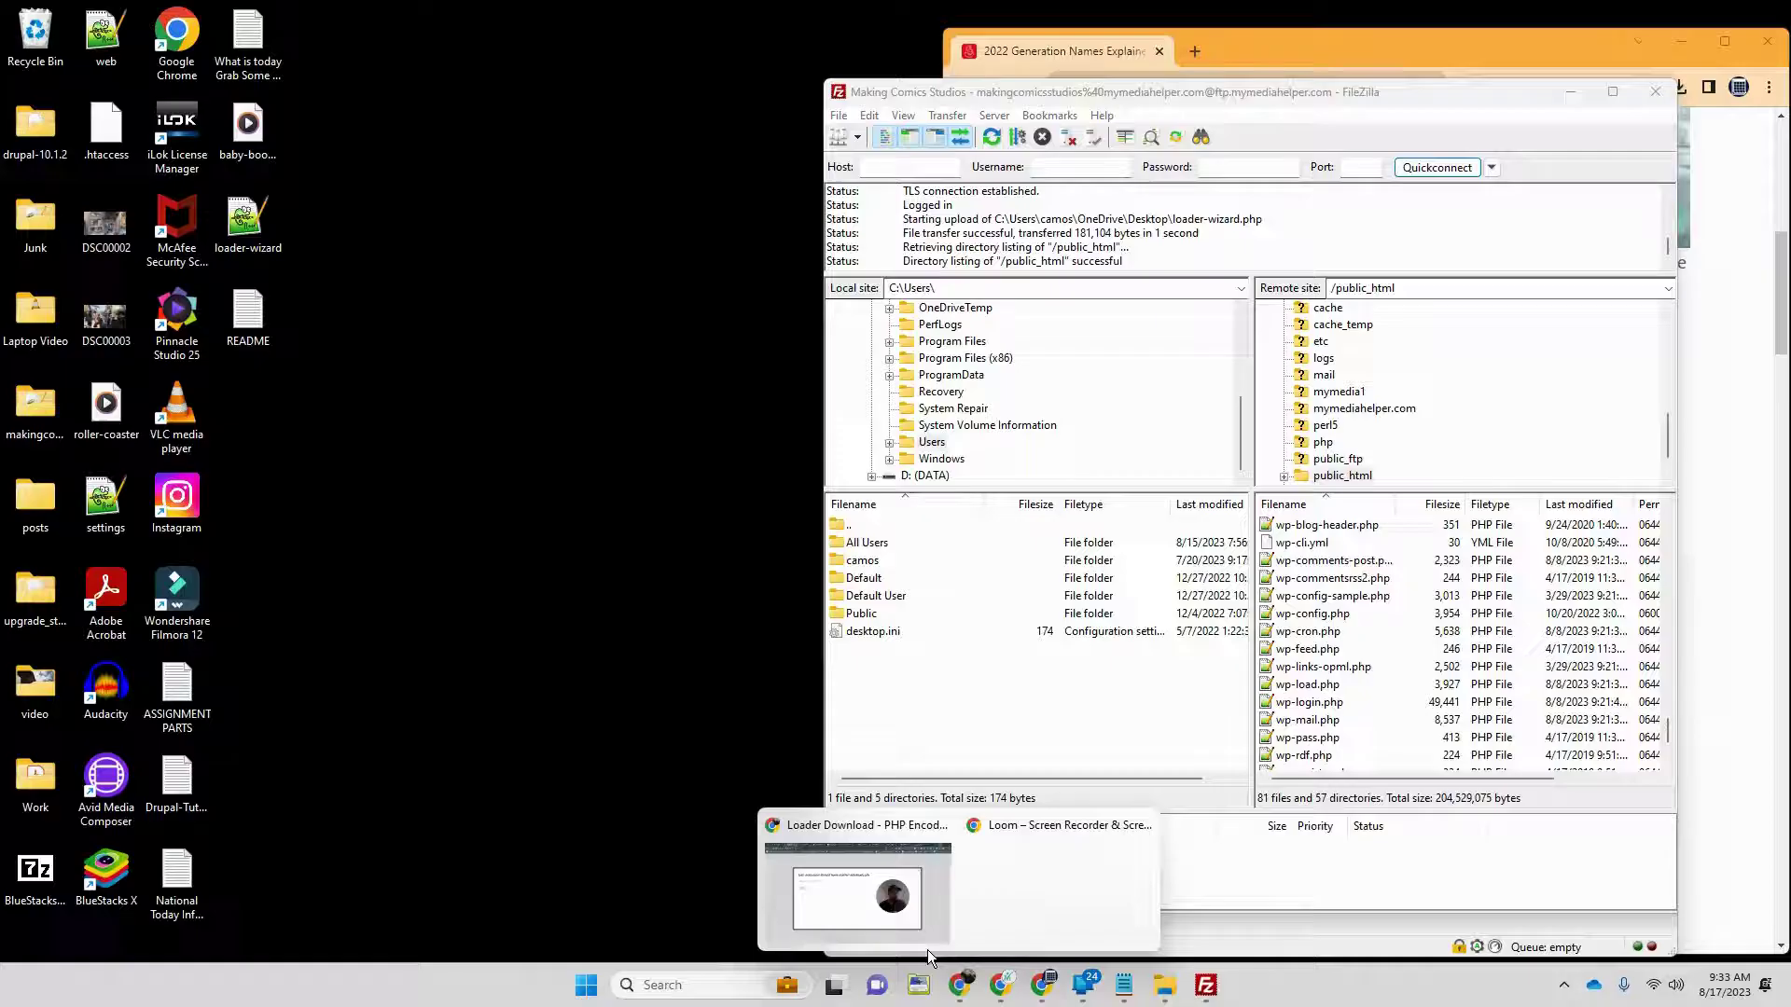
click(880, 887)
Step: Load mymediahelper.com/loader-wizard.php in a new Chrome tab
click(1559, 16)
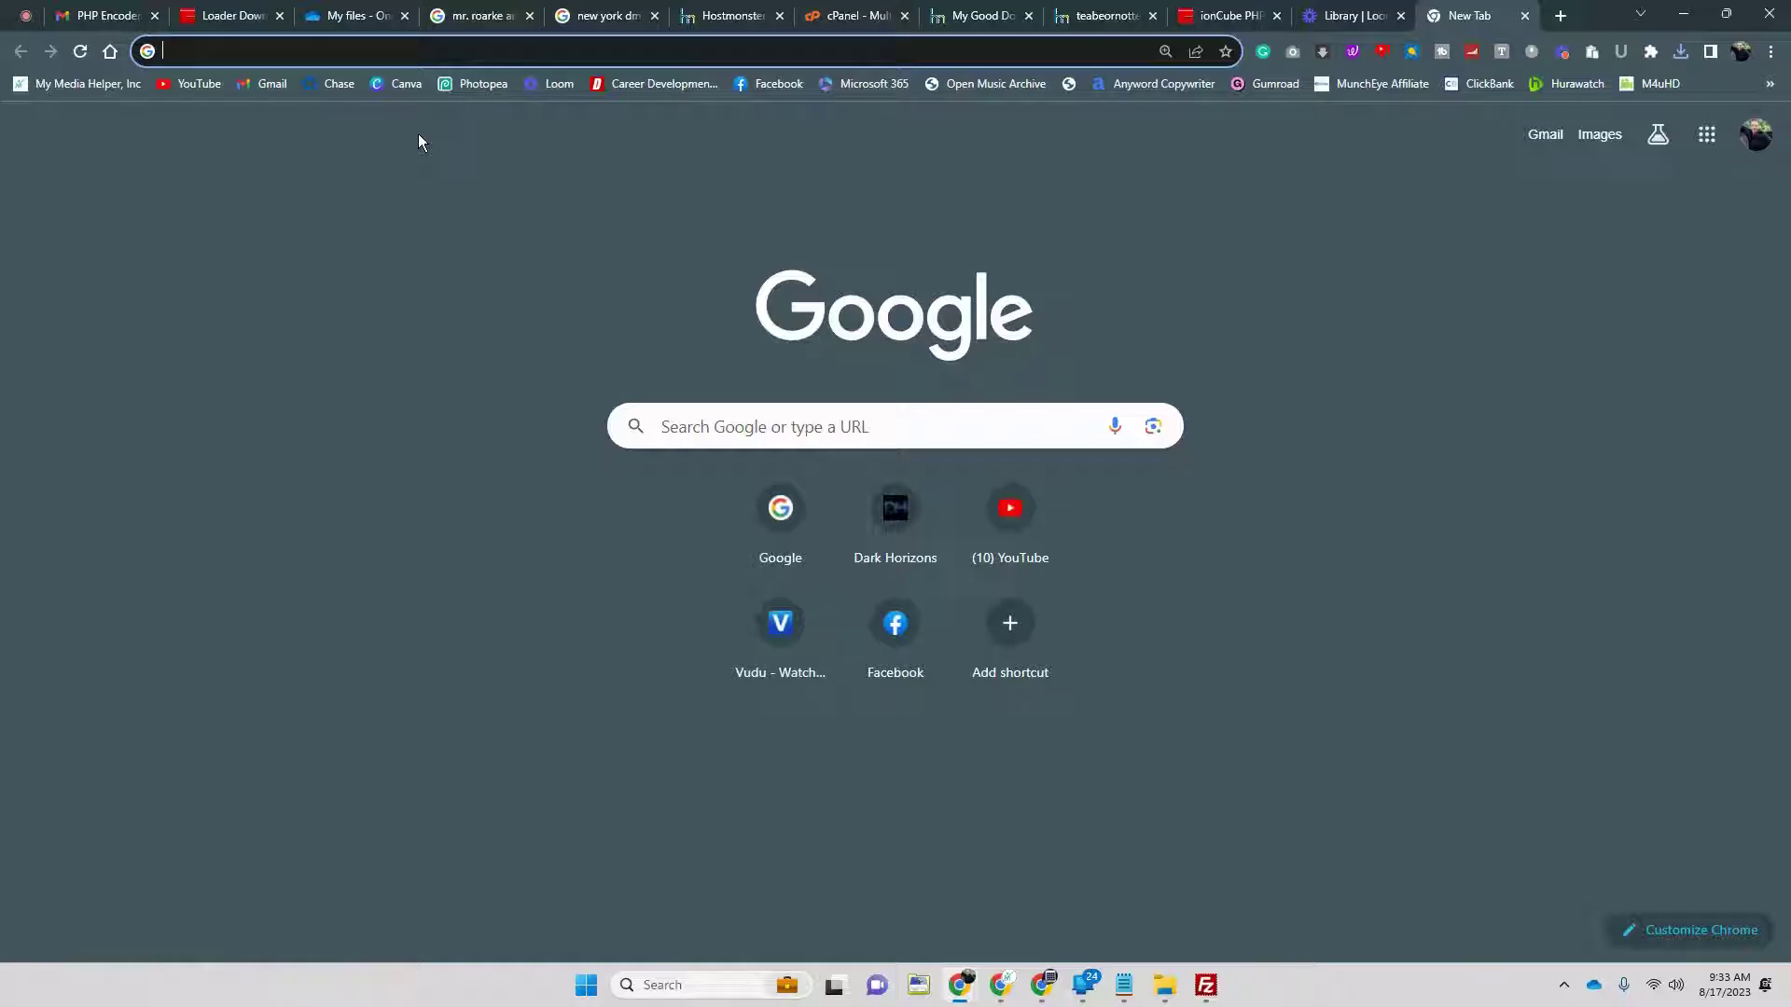
text(my)
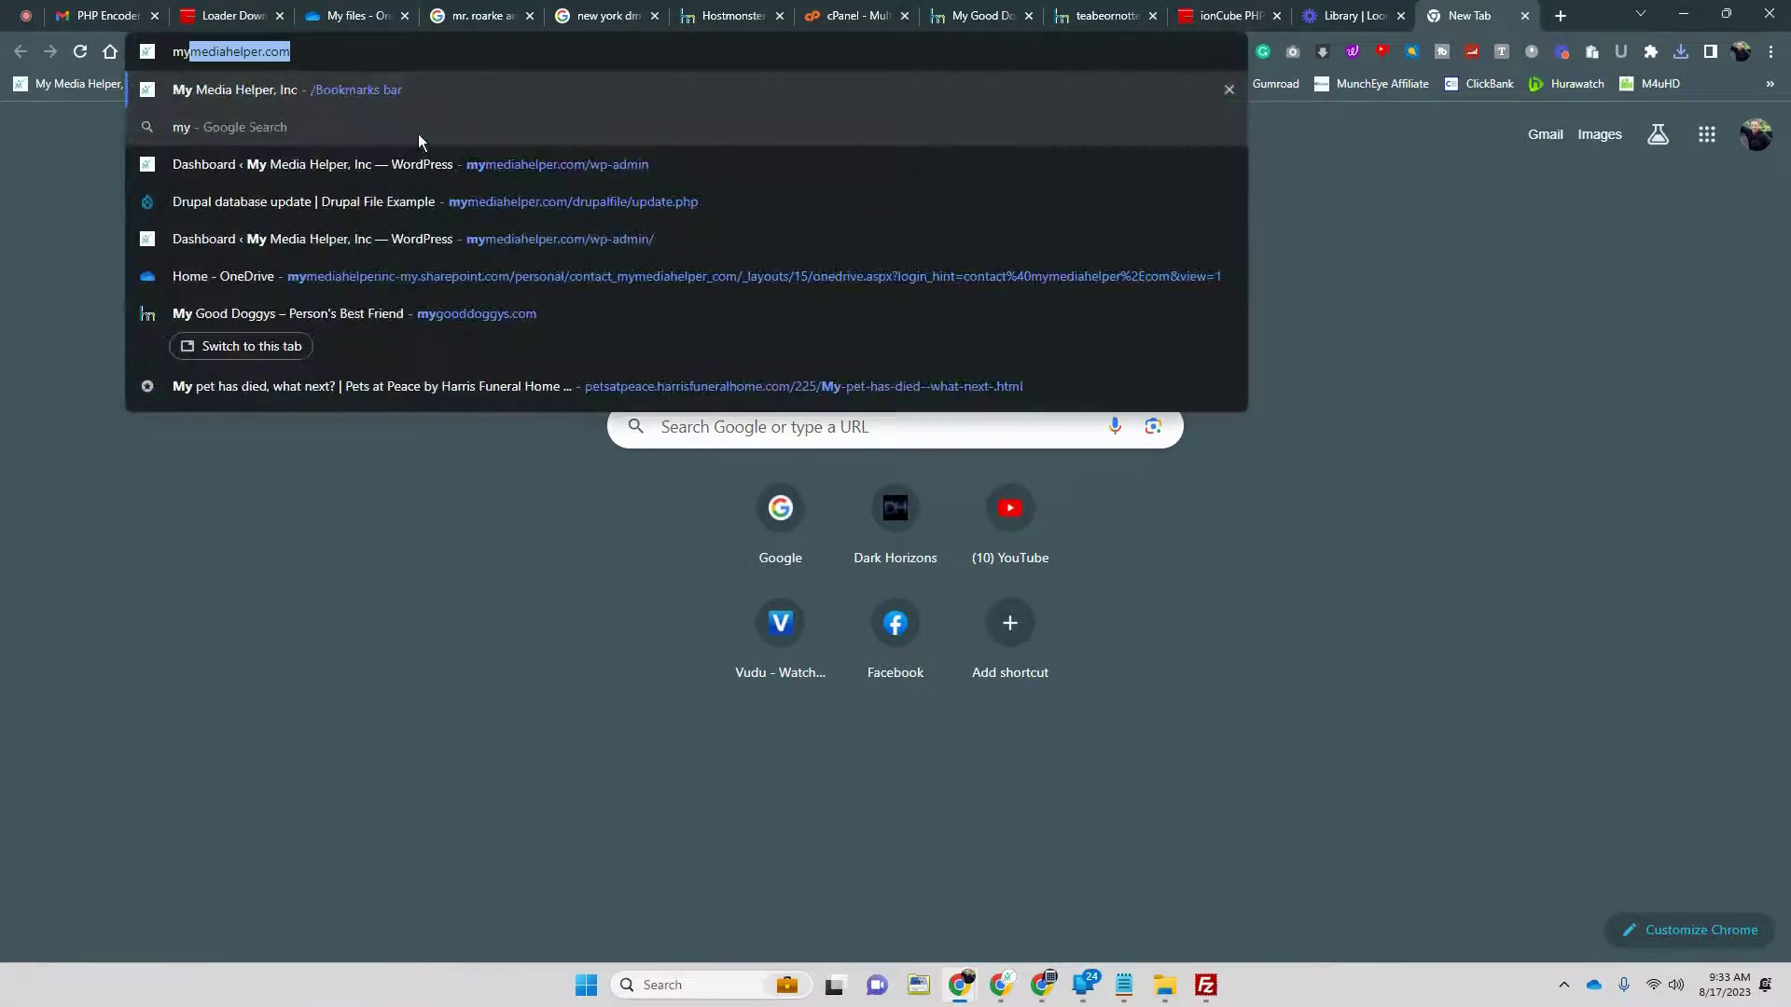
key(Right)
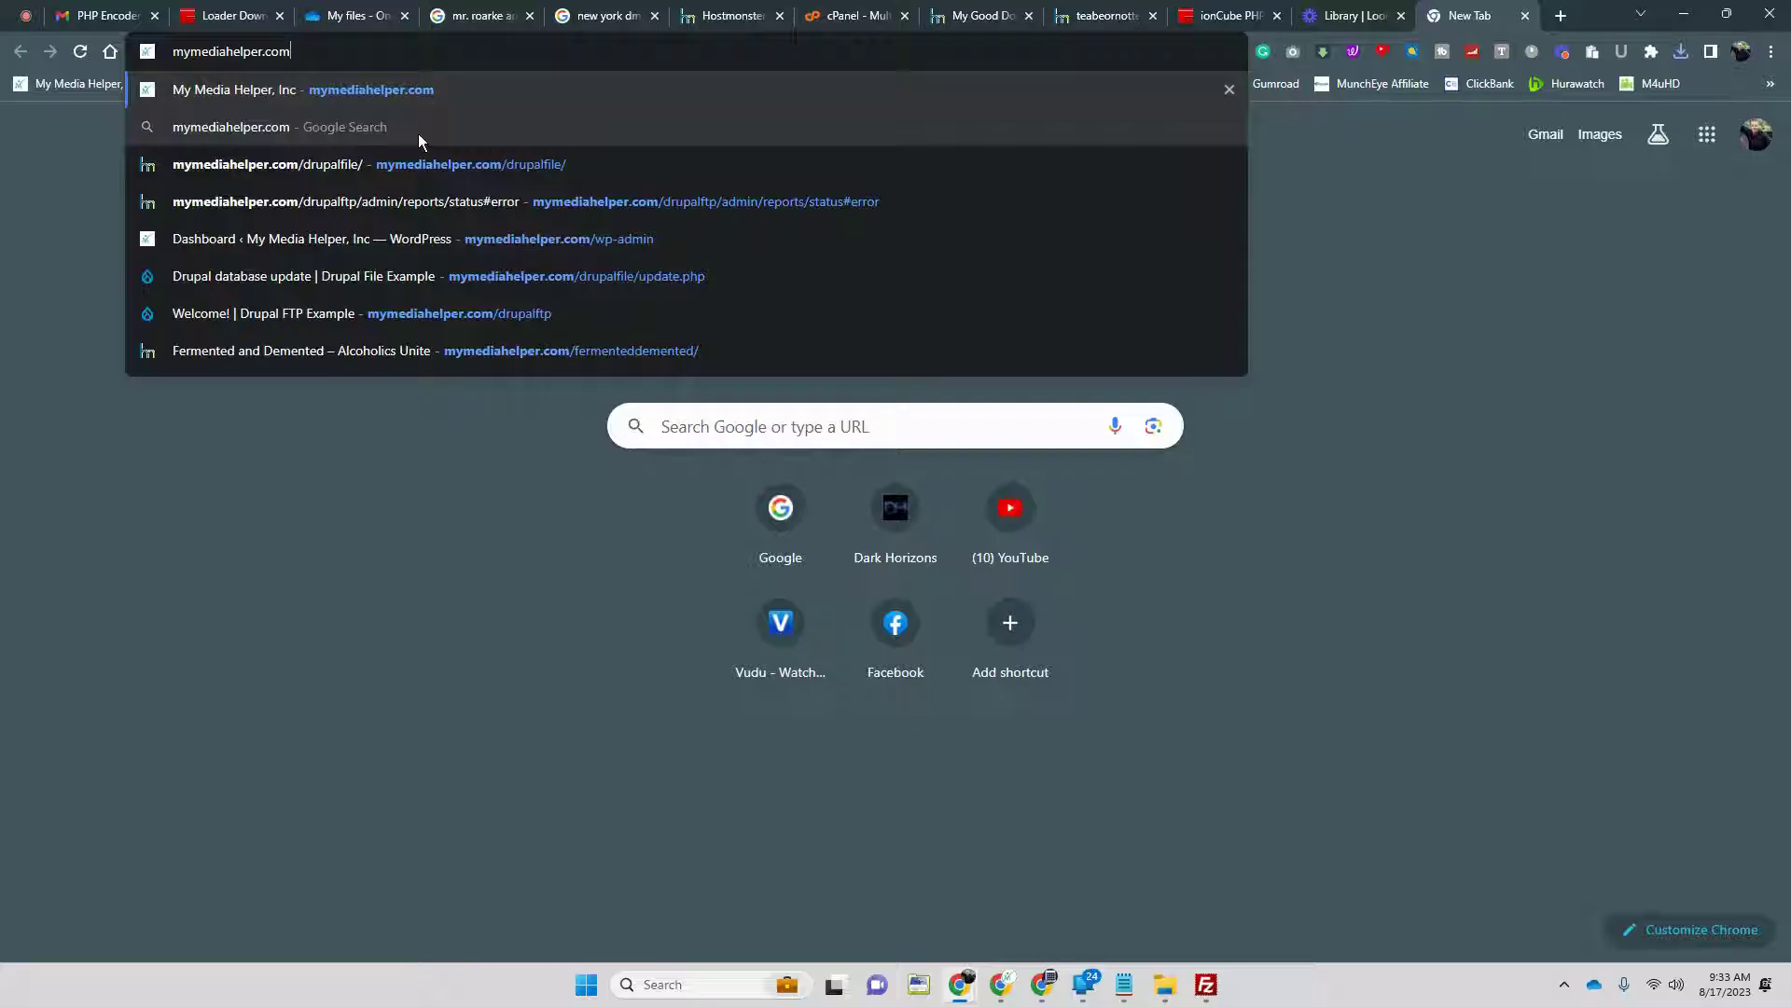
text(/lo)
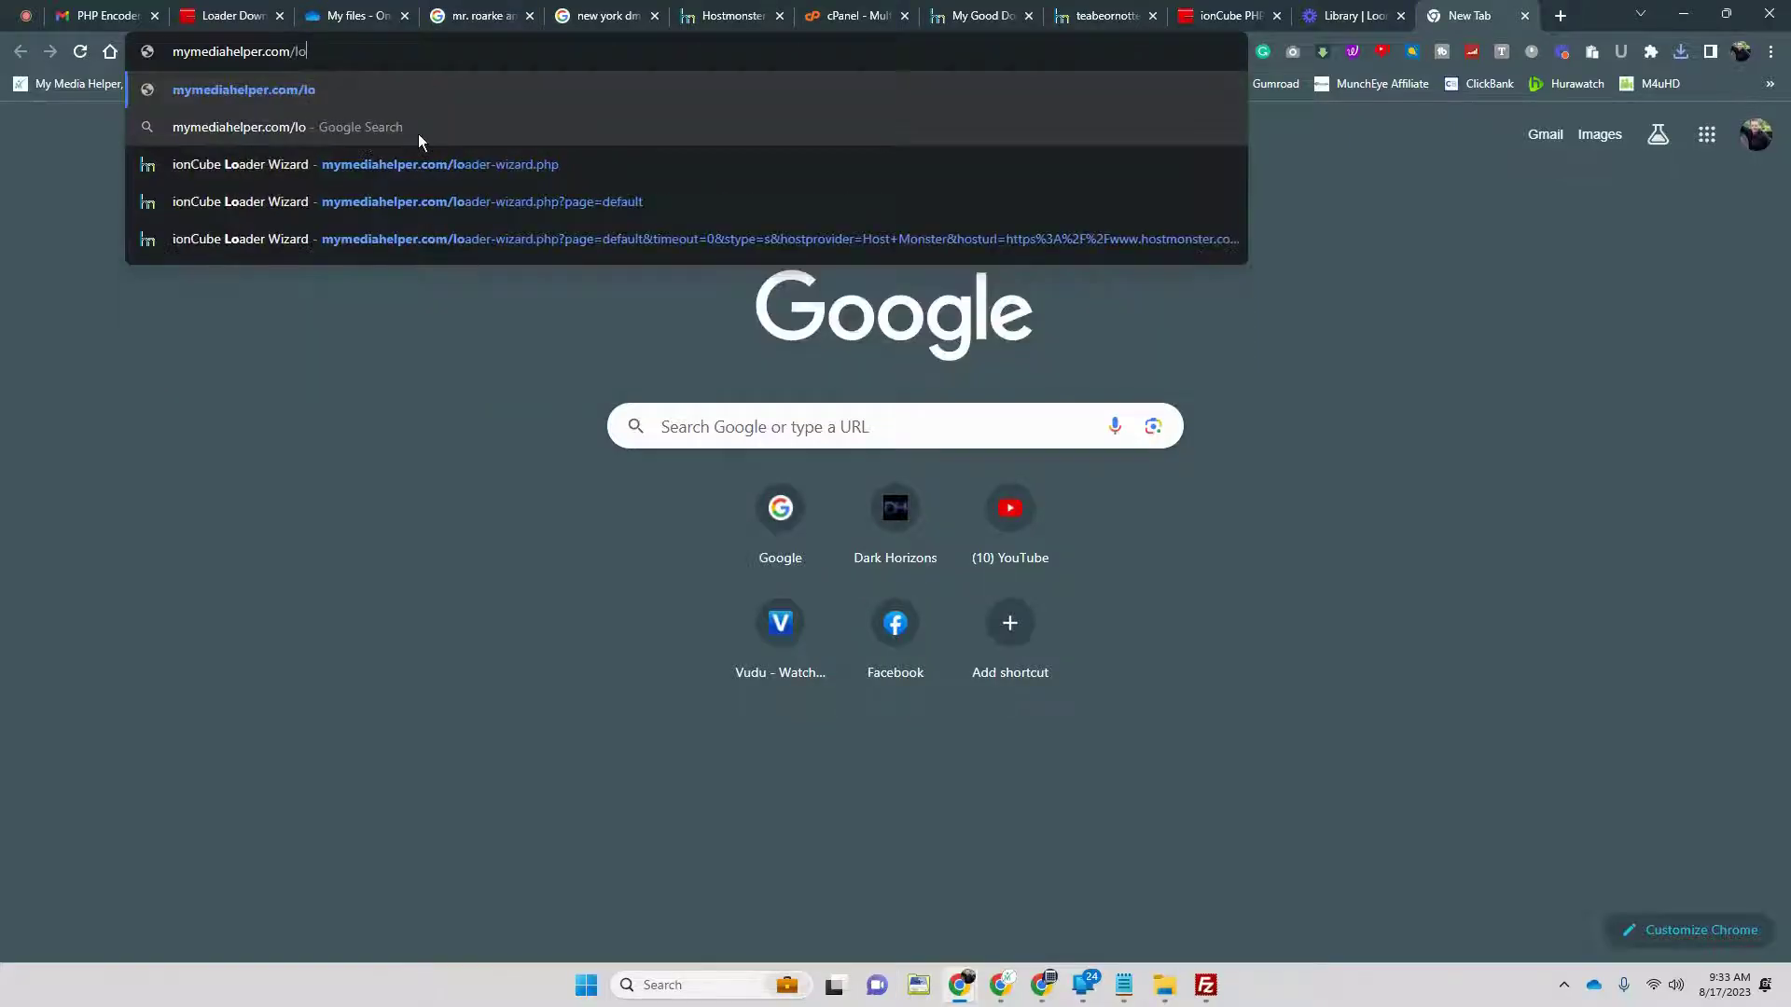
text(ader-w)
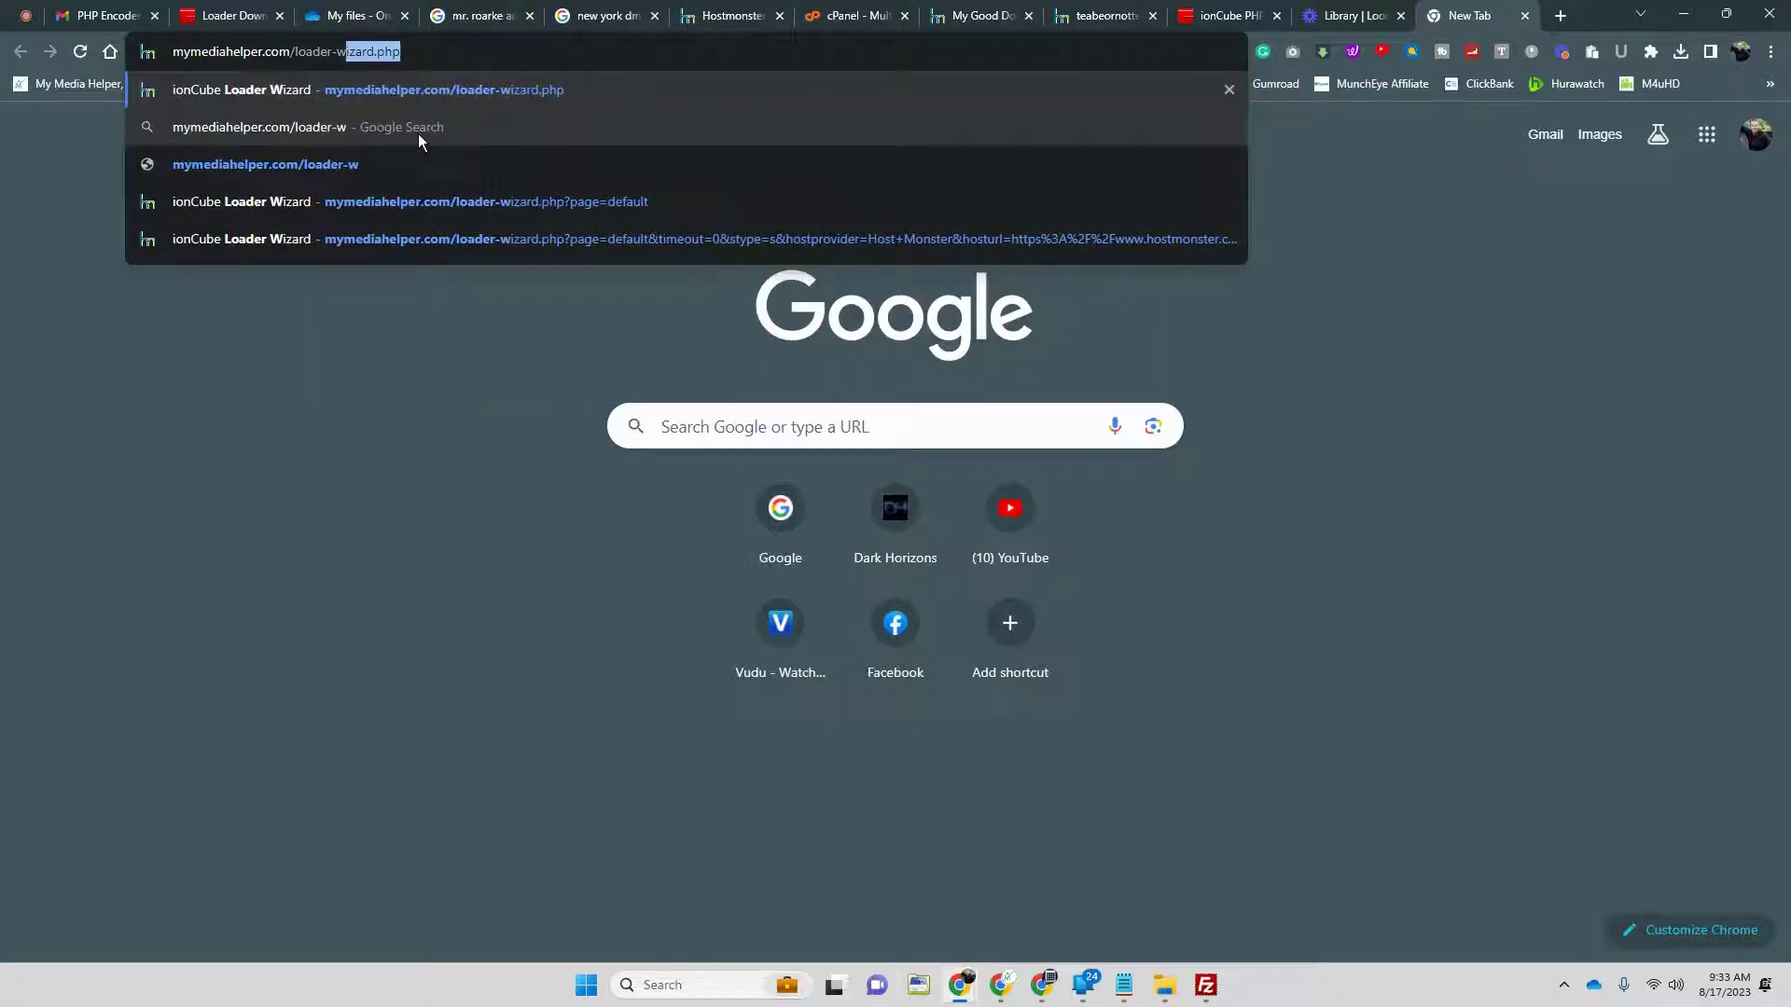
text(izard)
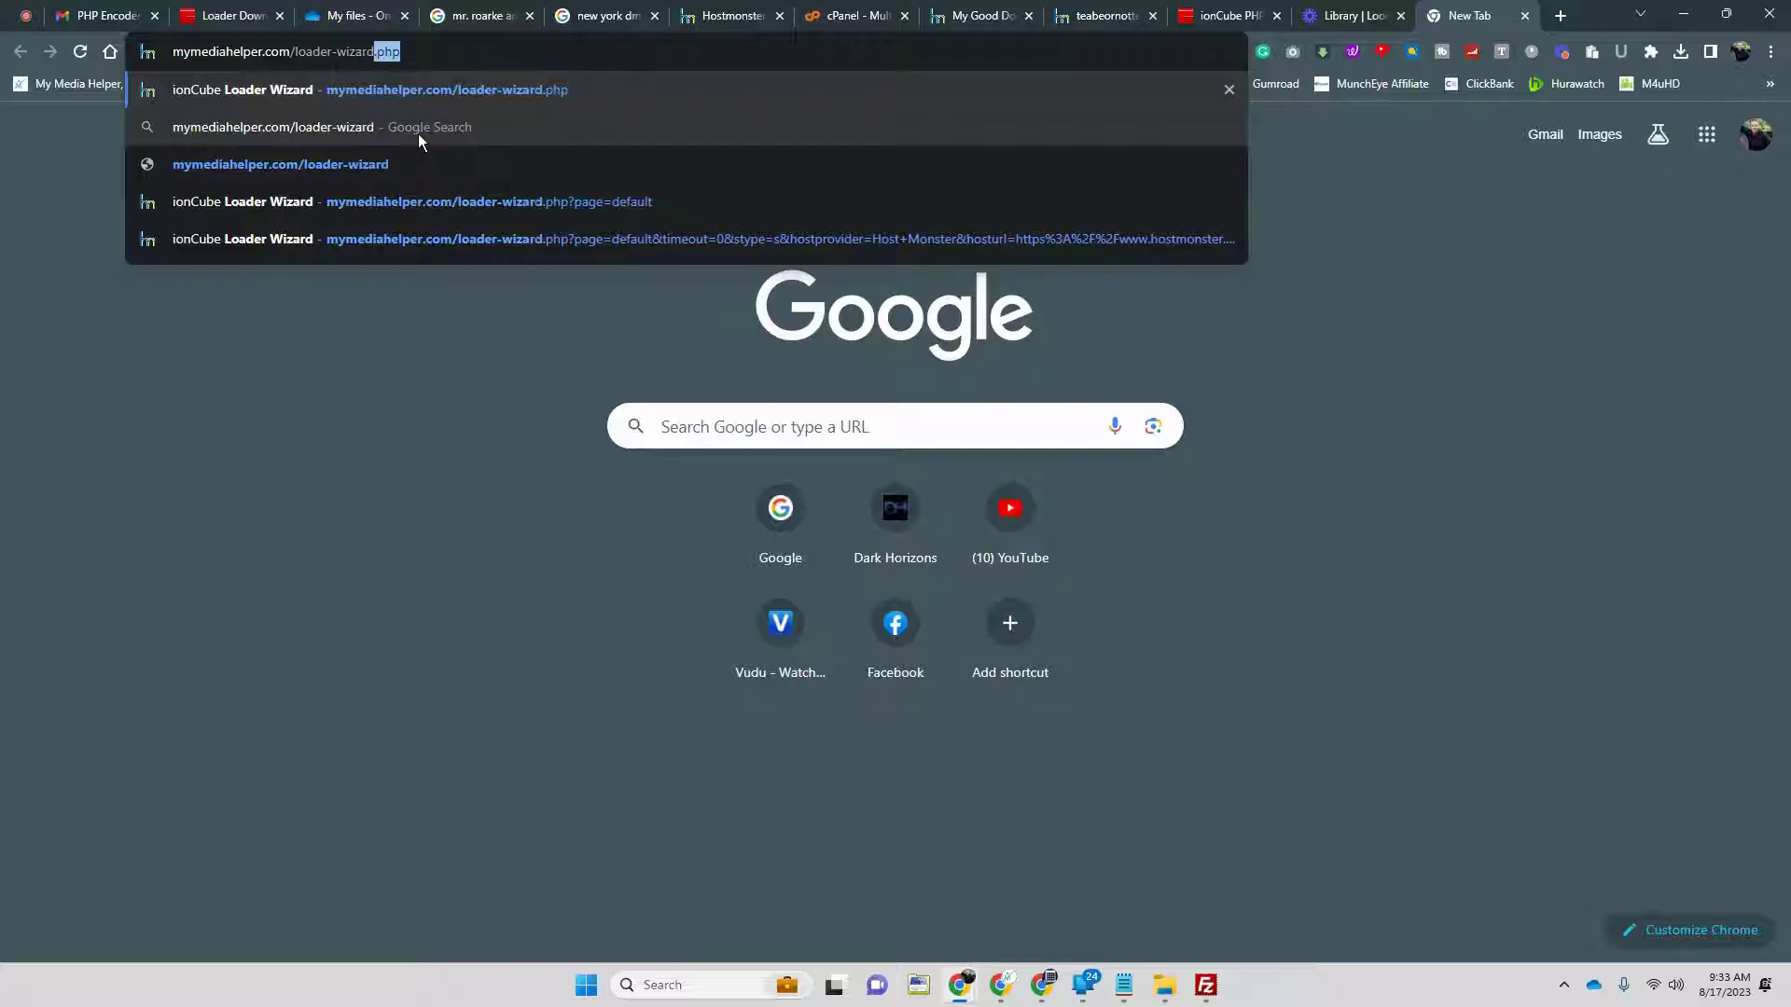
text(.php)
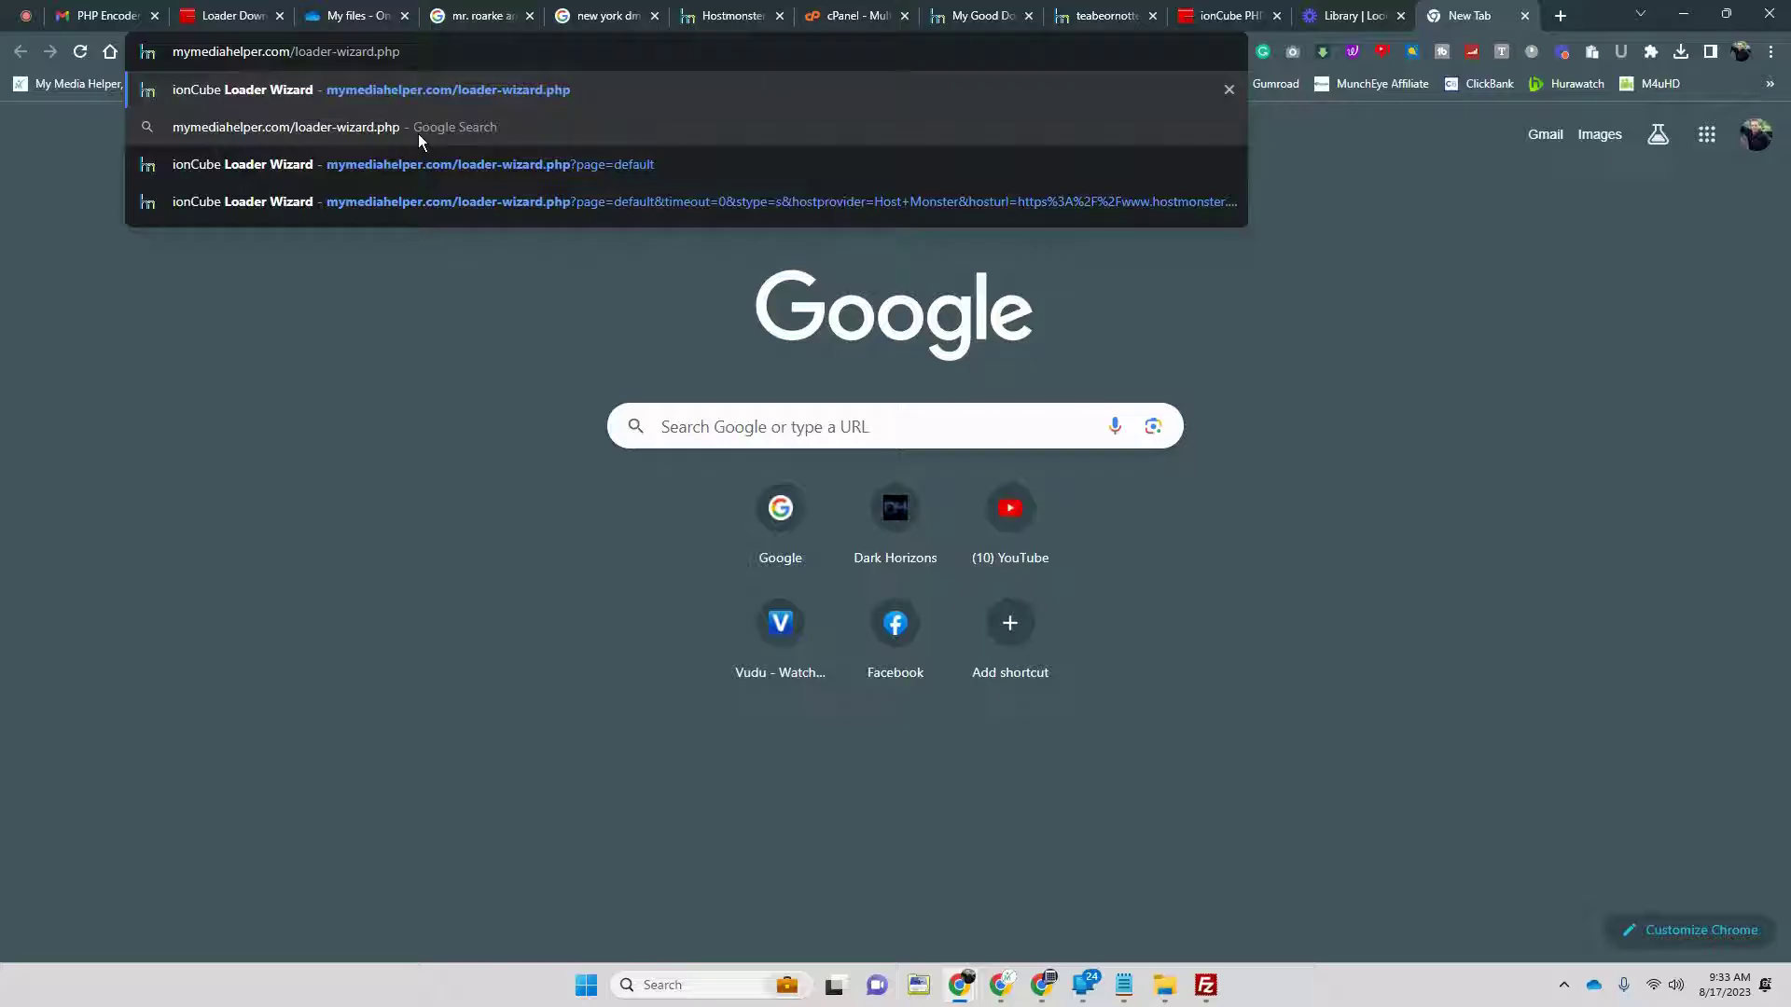
key(Return)
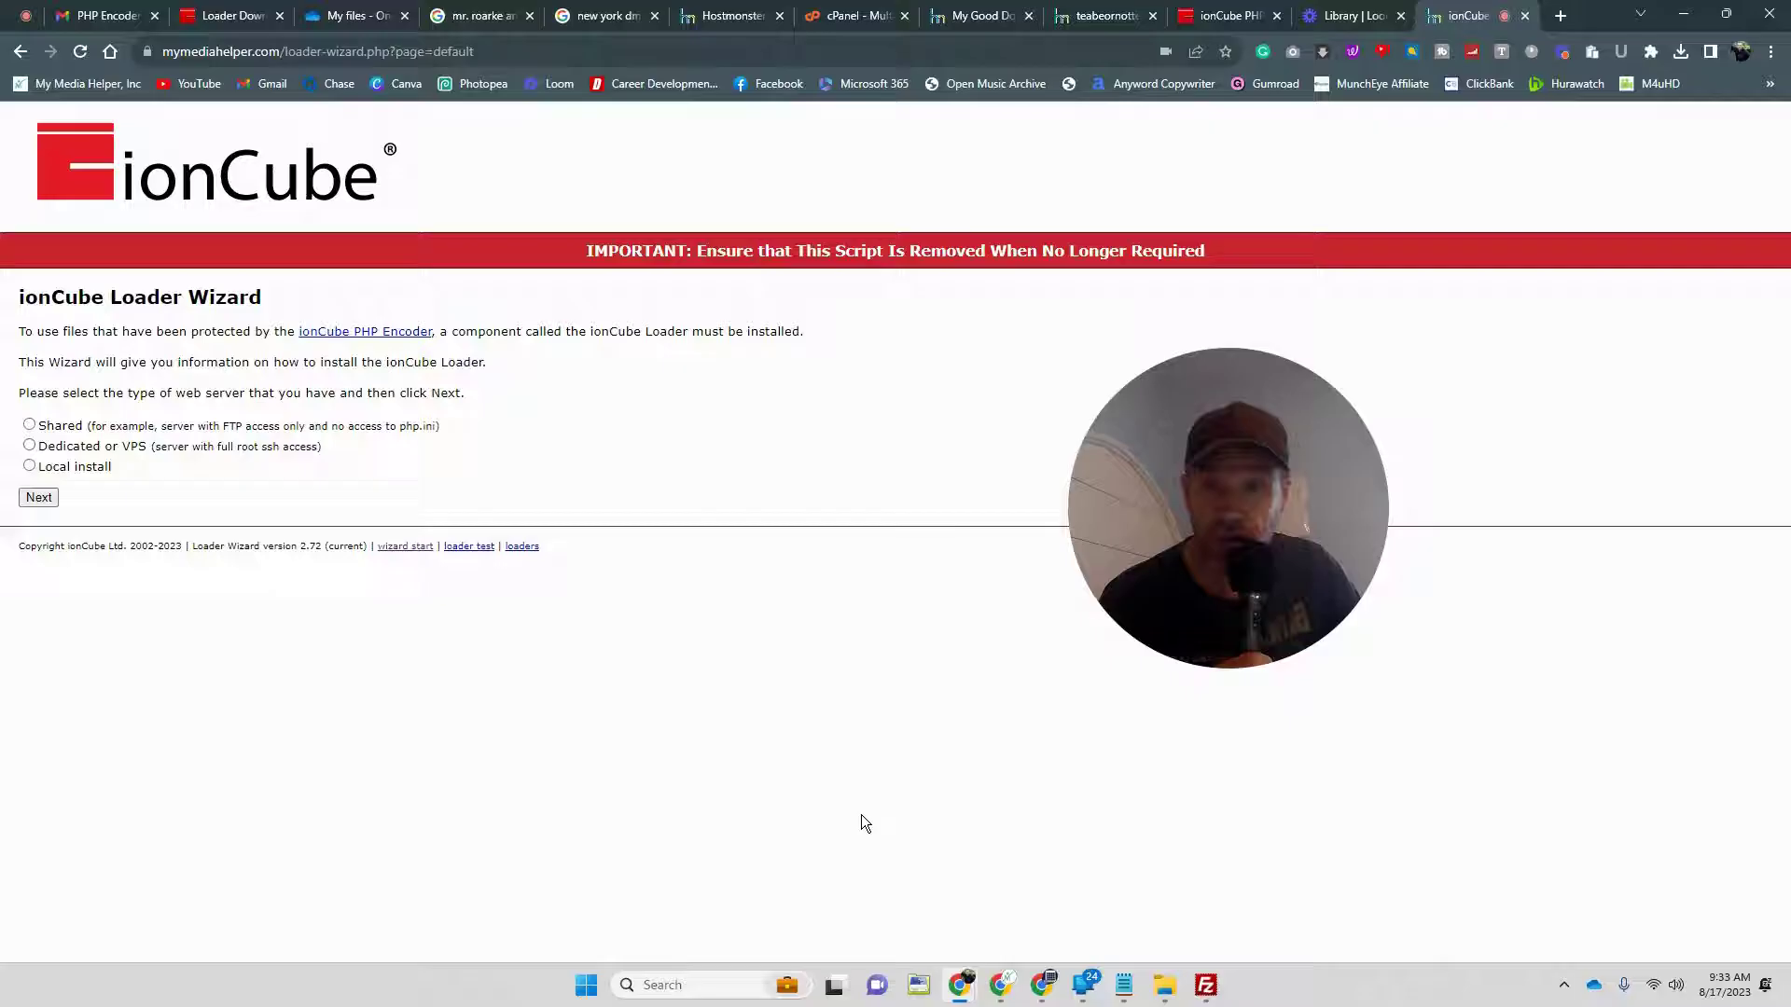
click(29, 425)
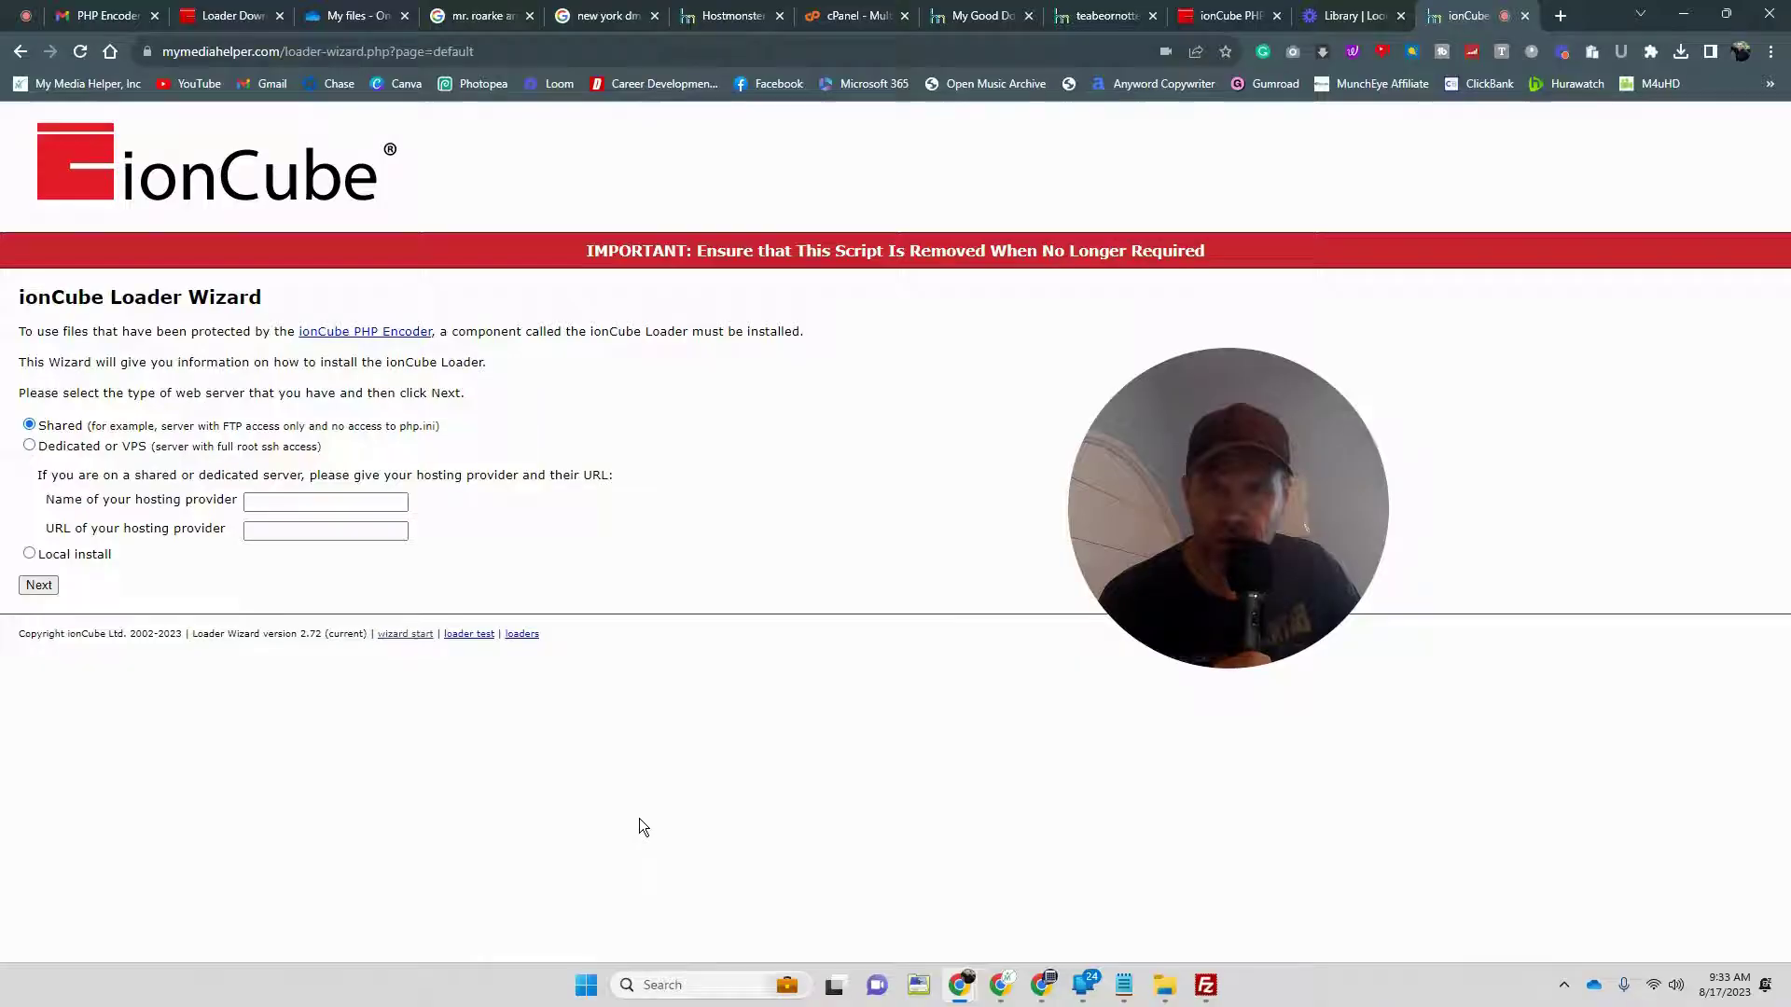
click(311, 503)
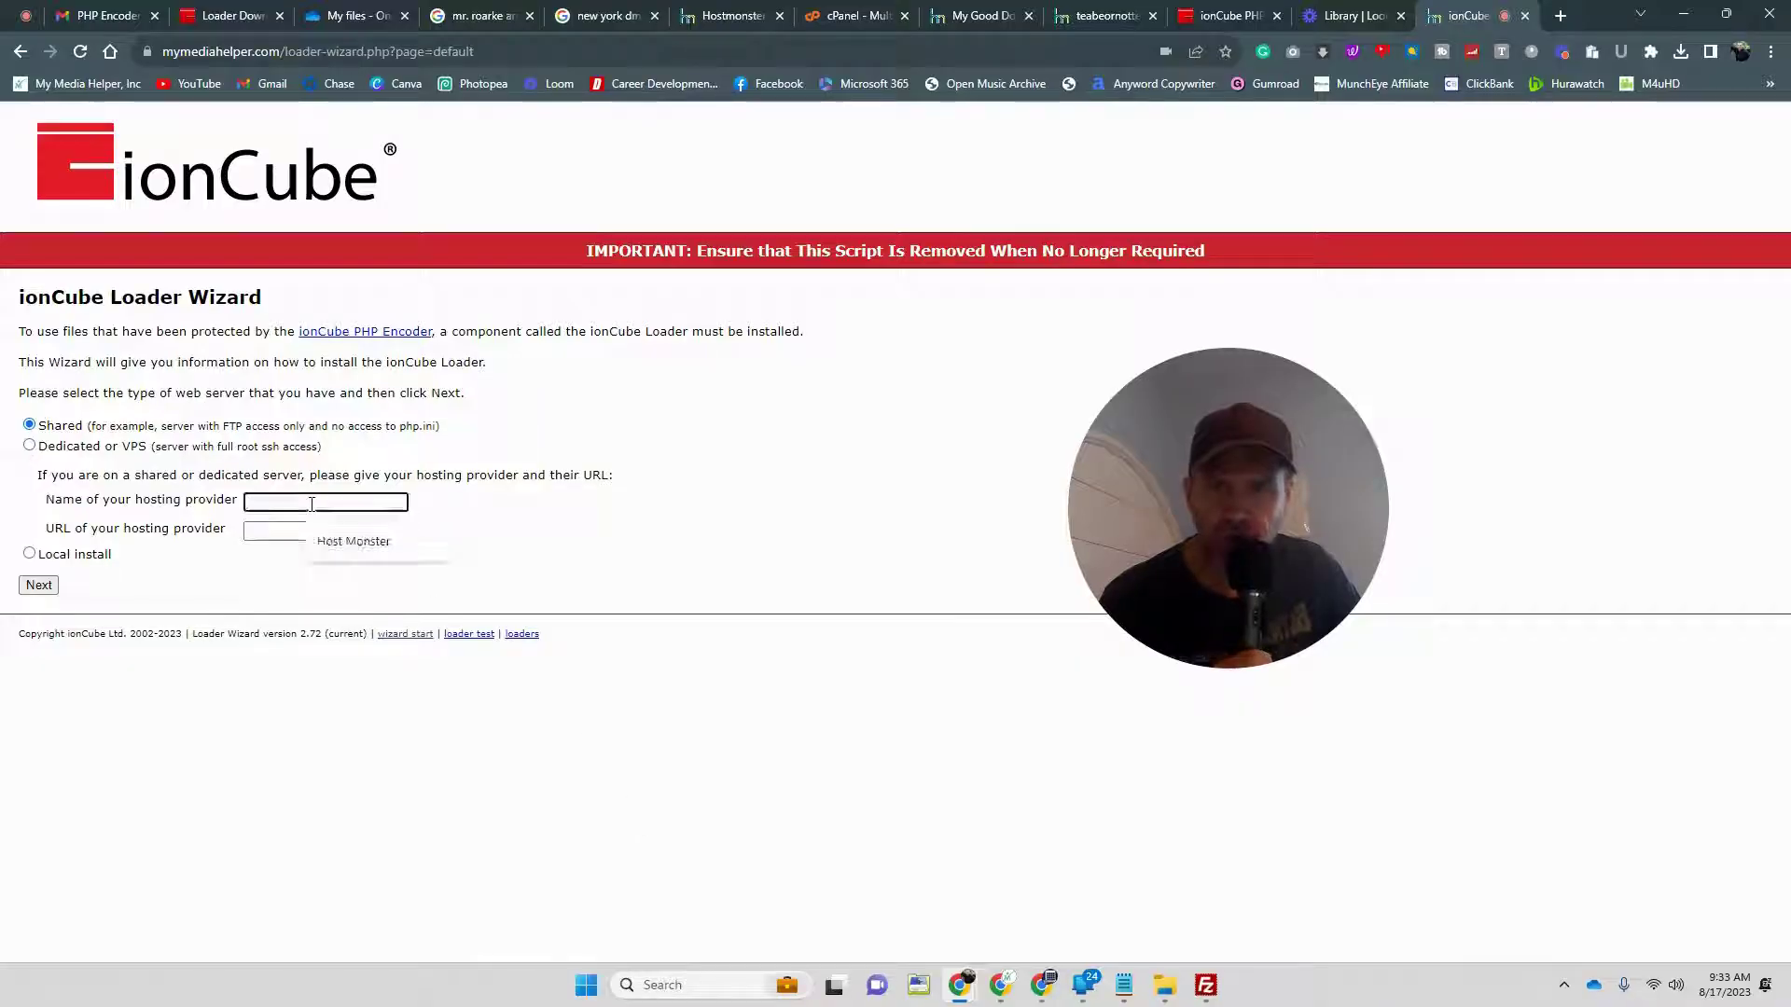
click(334, 549)
click(308, 532)
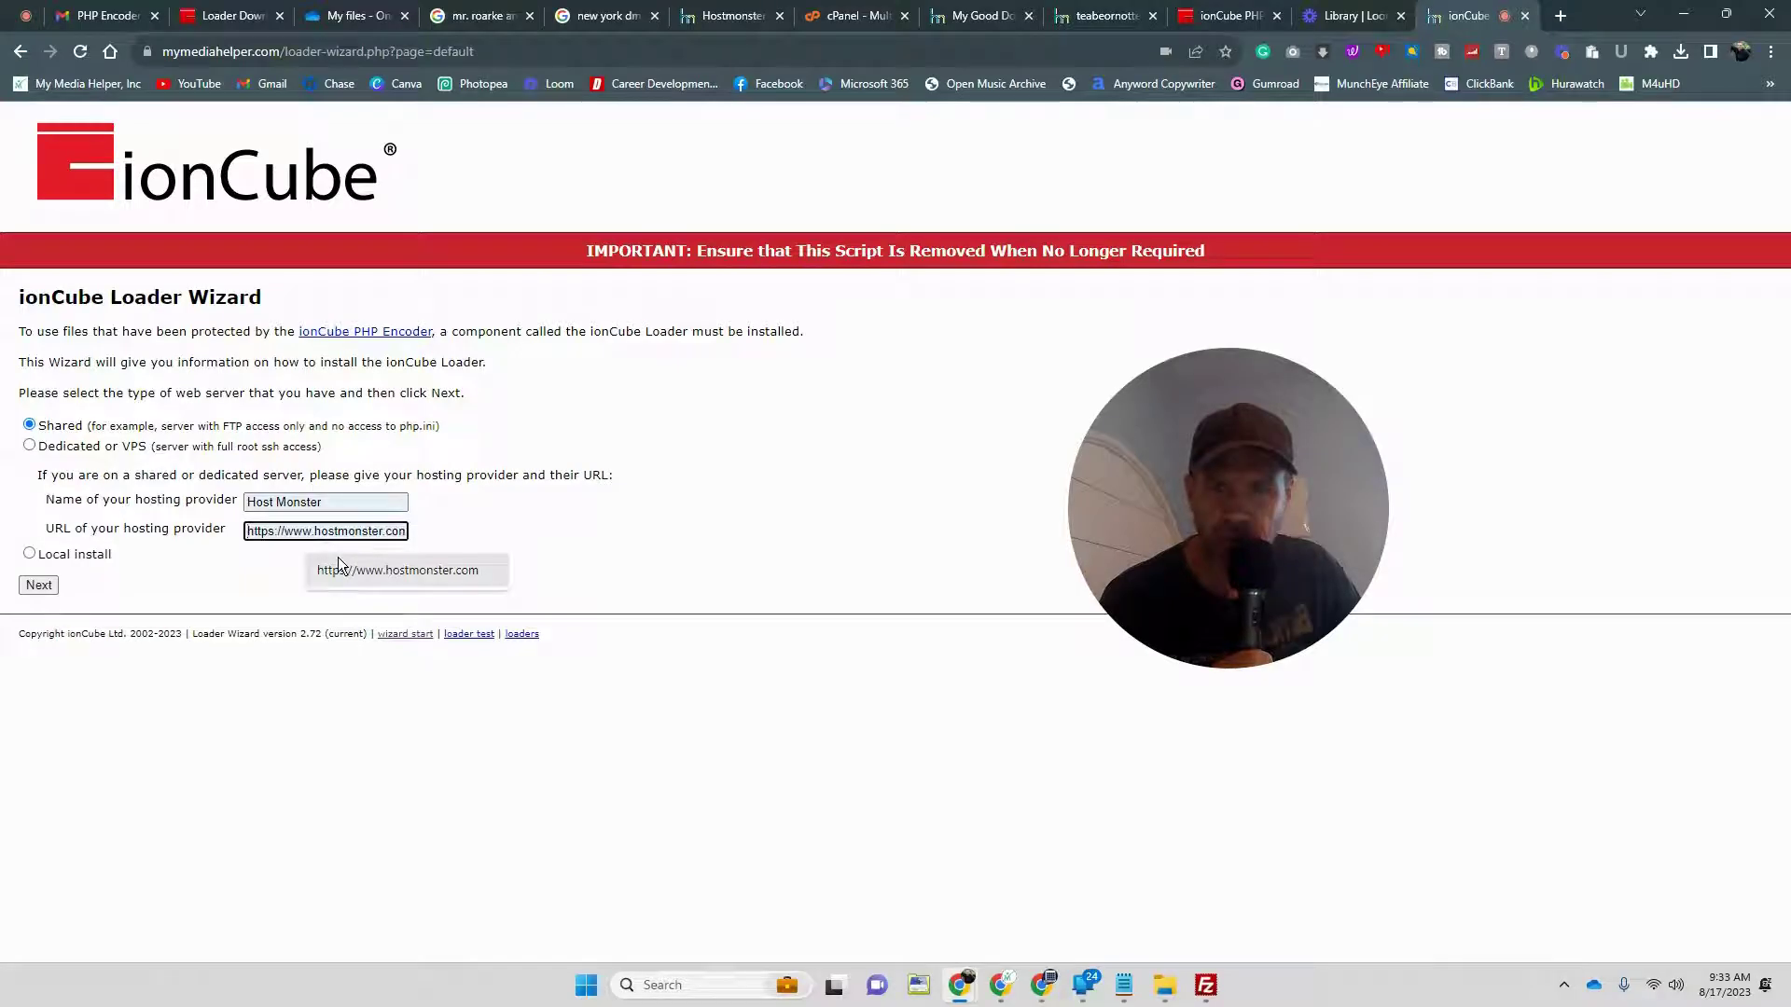
click(337, 556)
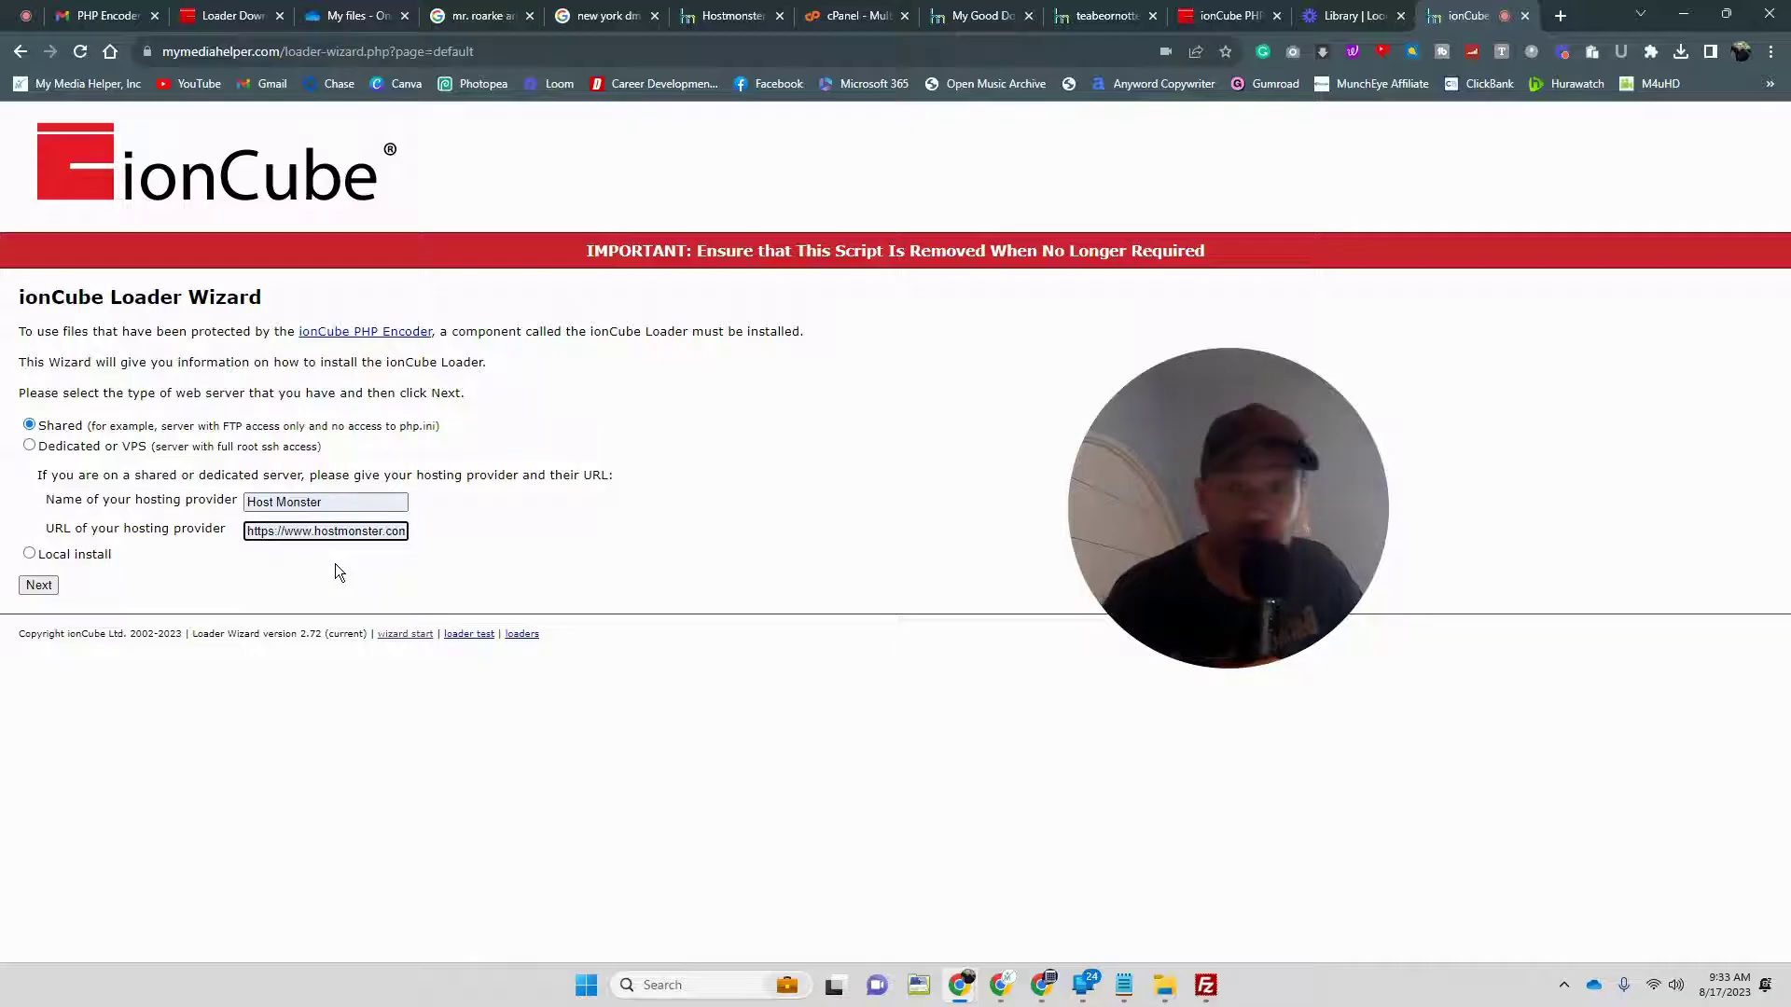
click(42, 587)
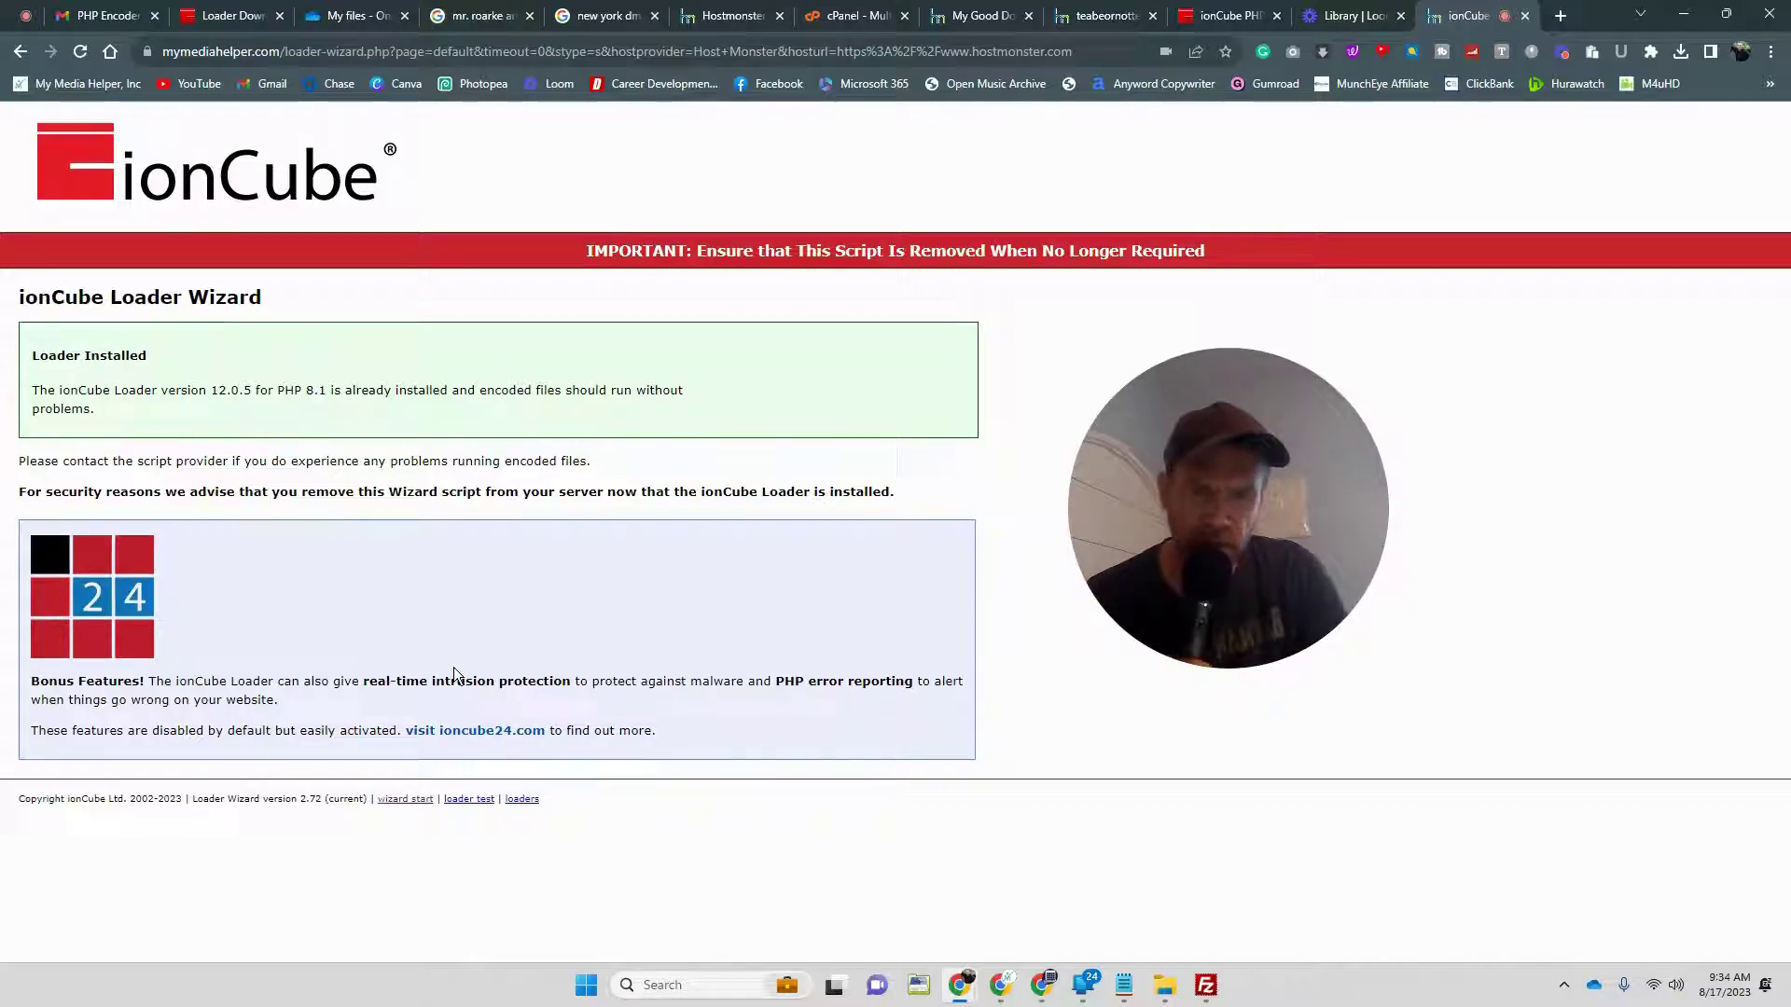
Step: Open ioncube24.com from the Loader Installed page to see the bonus features
mouse_move(1018, 970)
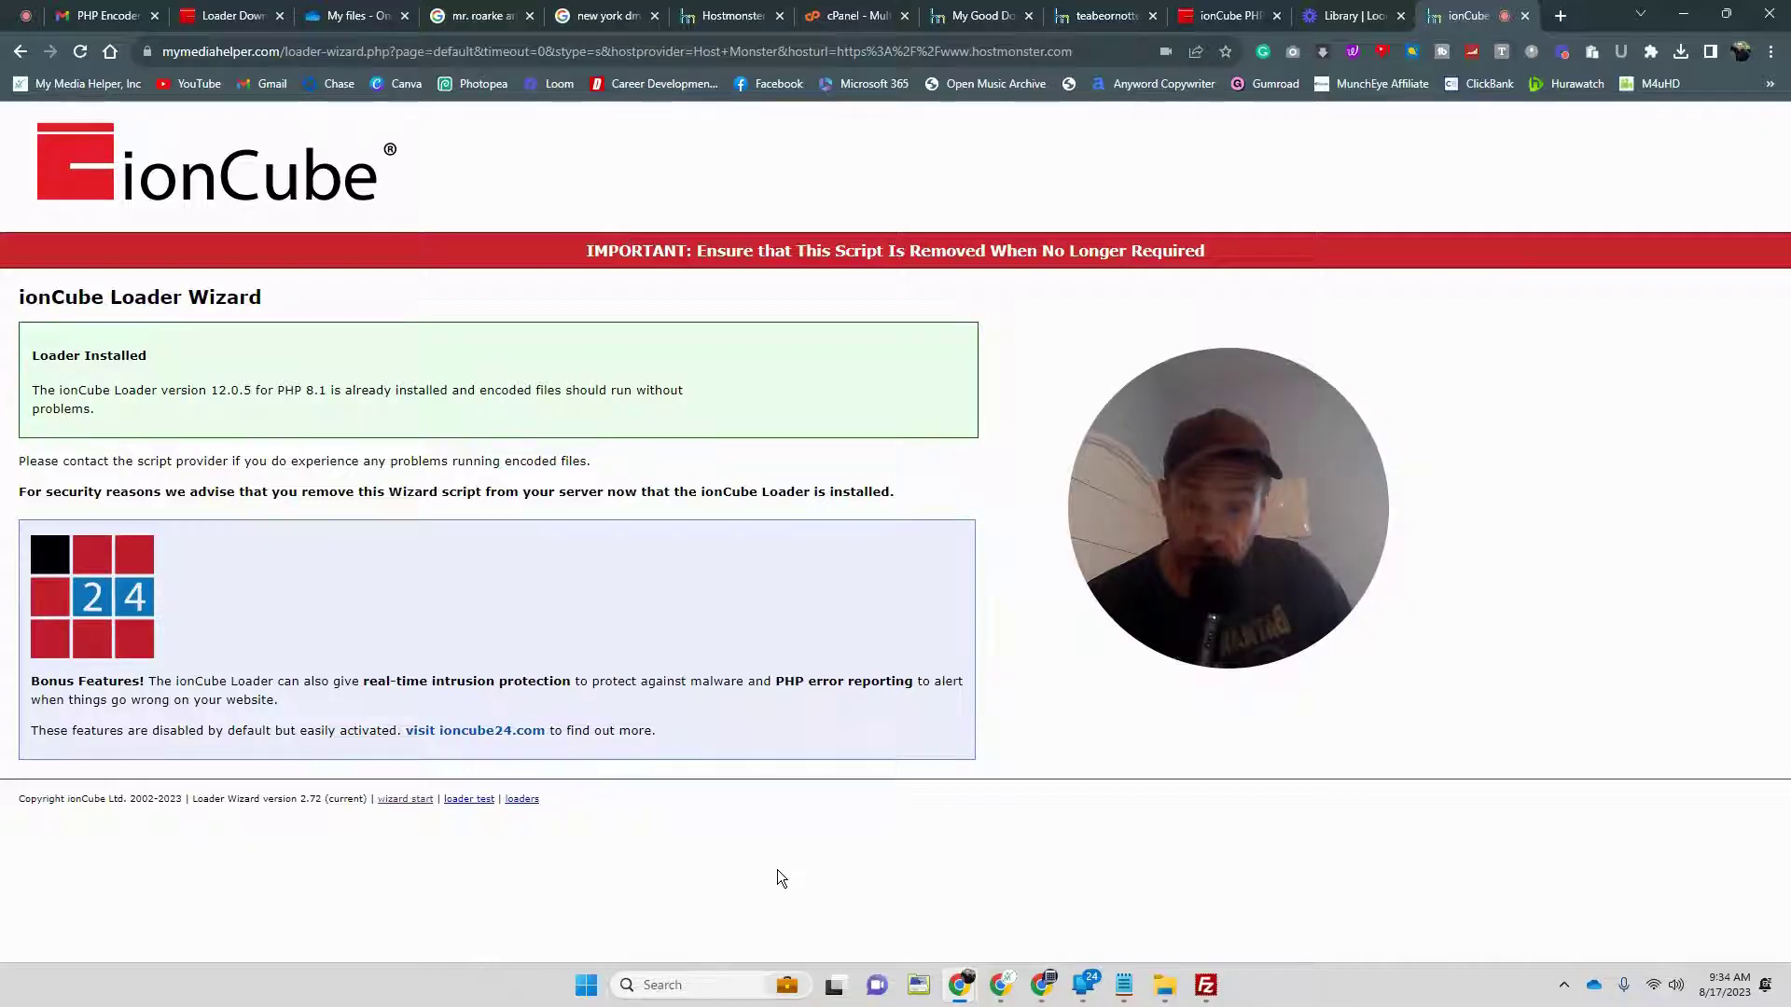
click(469, 732)
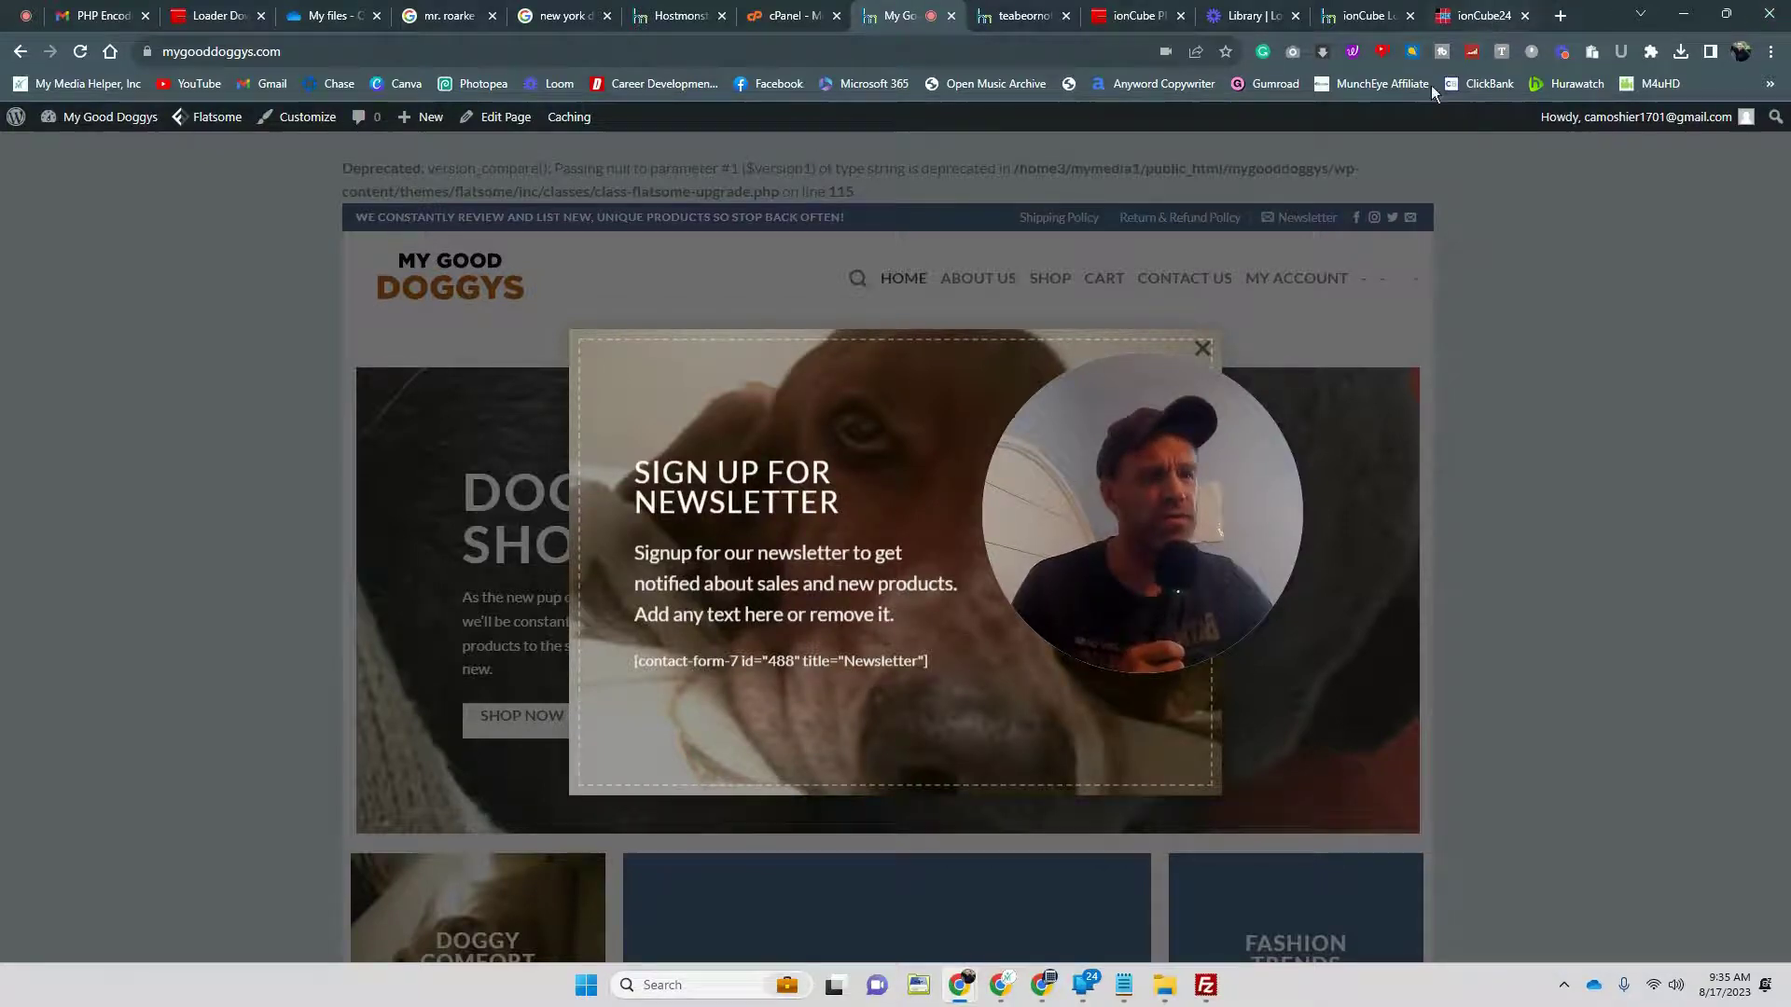
Step: Review the saved ionCube site-error note, then close the newsletter popup on the My Good Doggys homepage
click(1123, 985)
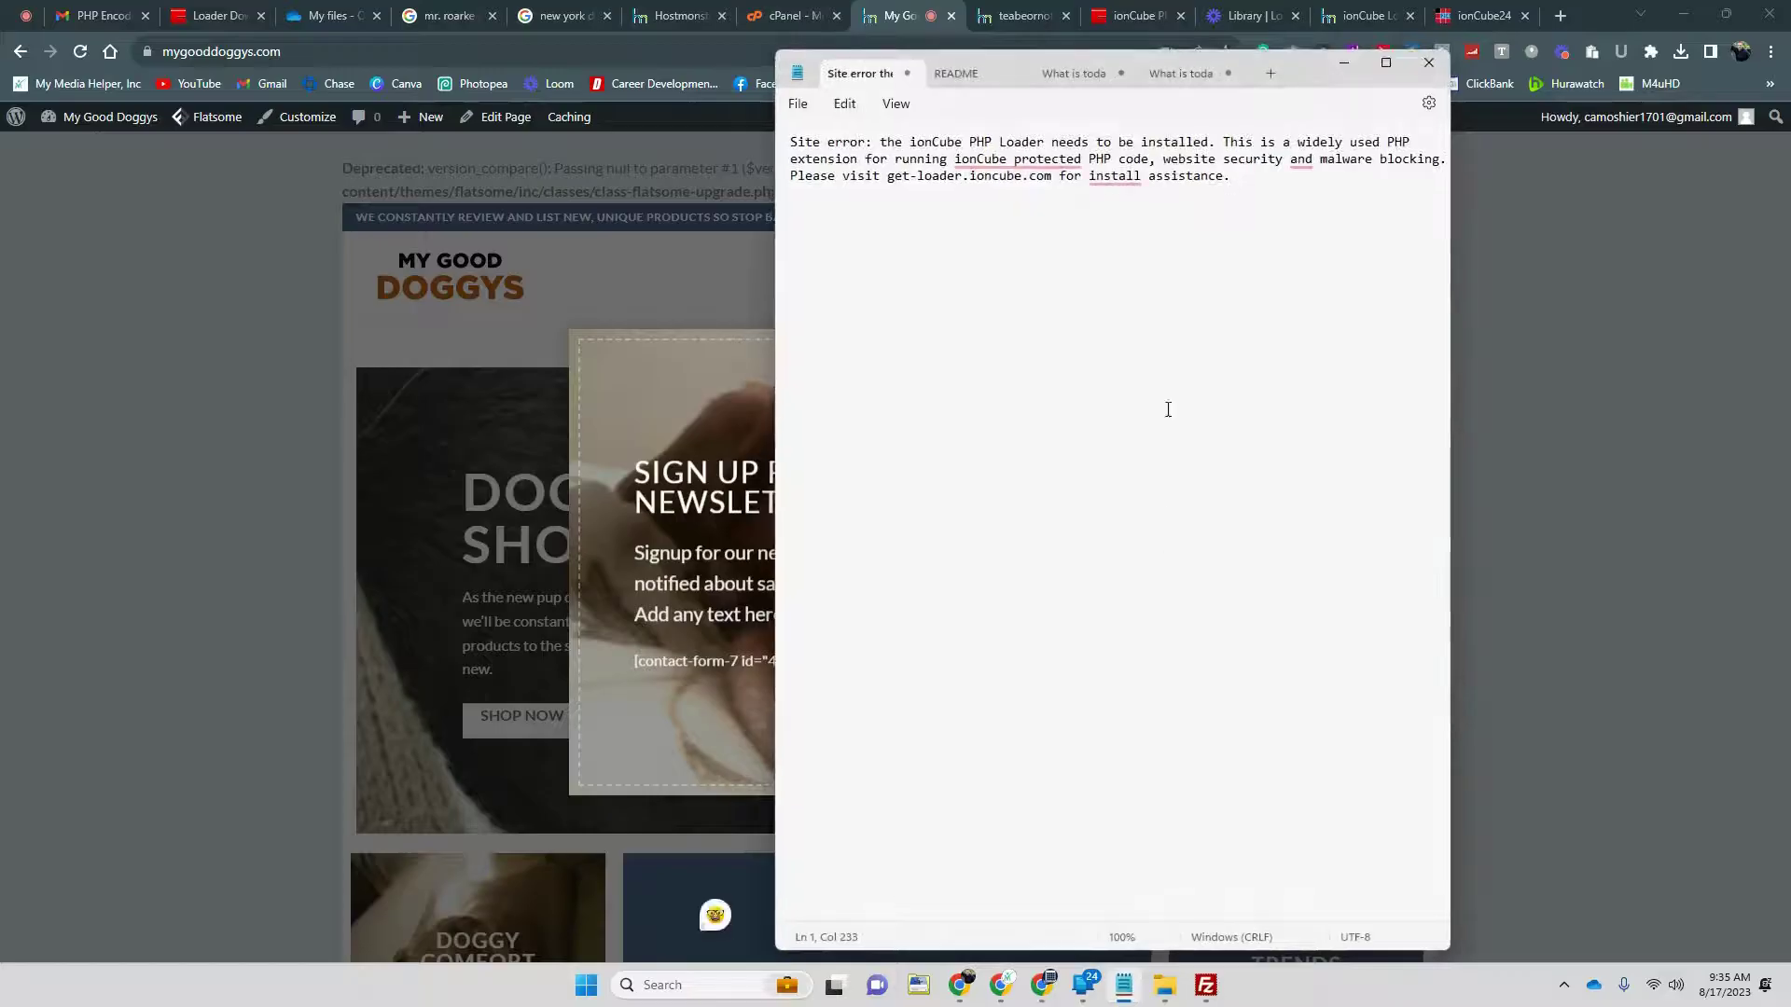
click(1596, 310)
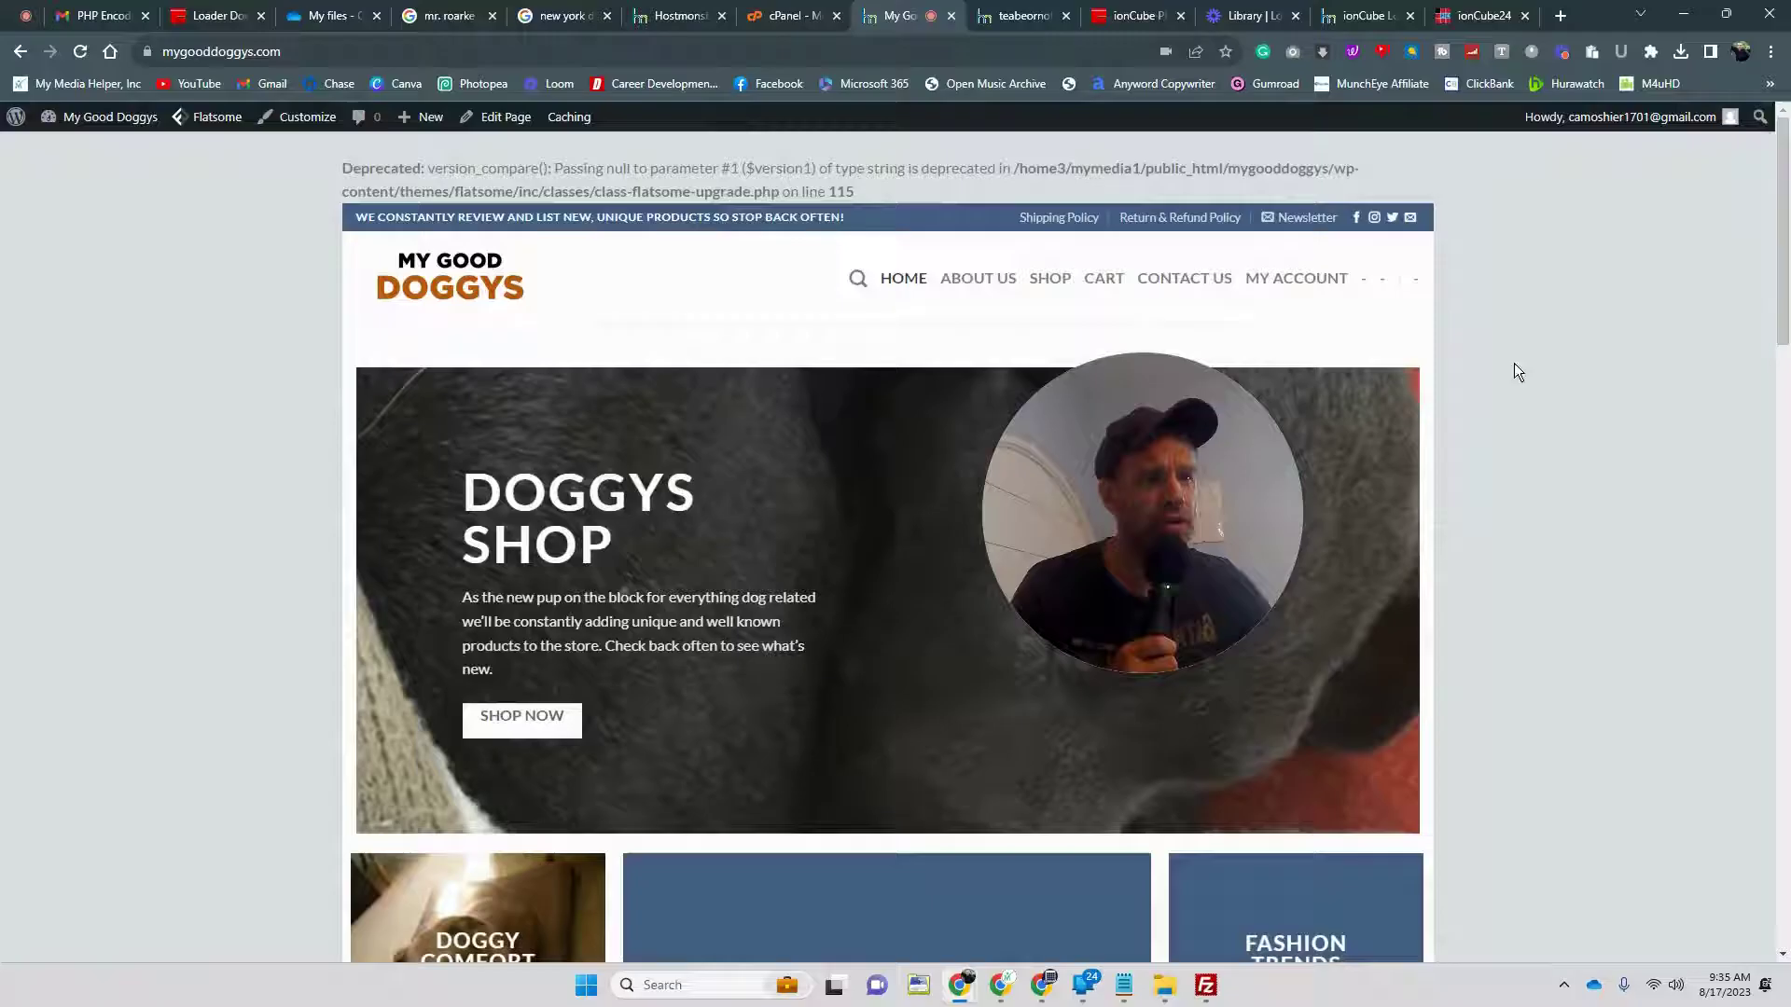